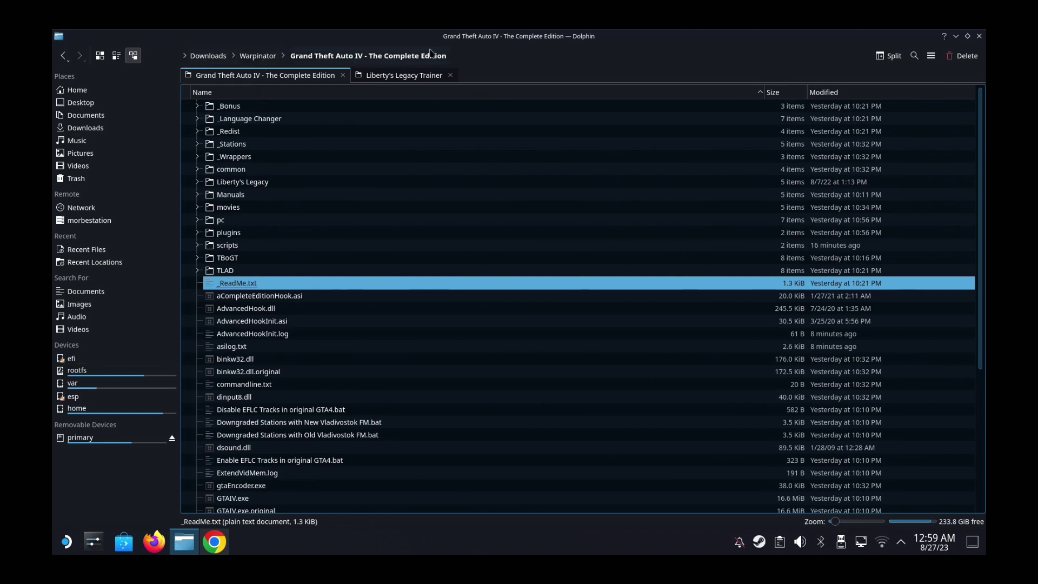
# Look through the Grand Theft Auto IV - The Complete Edition folder and select GTAIV.exe.
pyautogui.scroll(-5, 417, 234)
pyautogui.scroll(5, 489, 281)
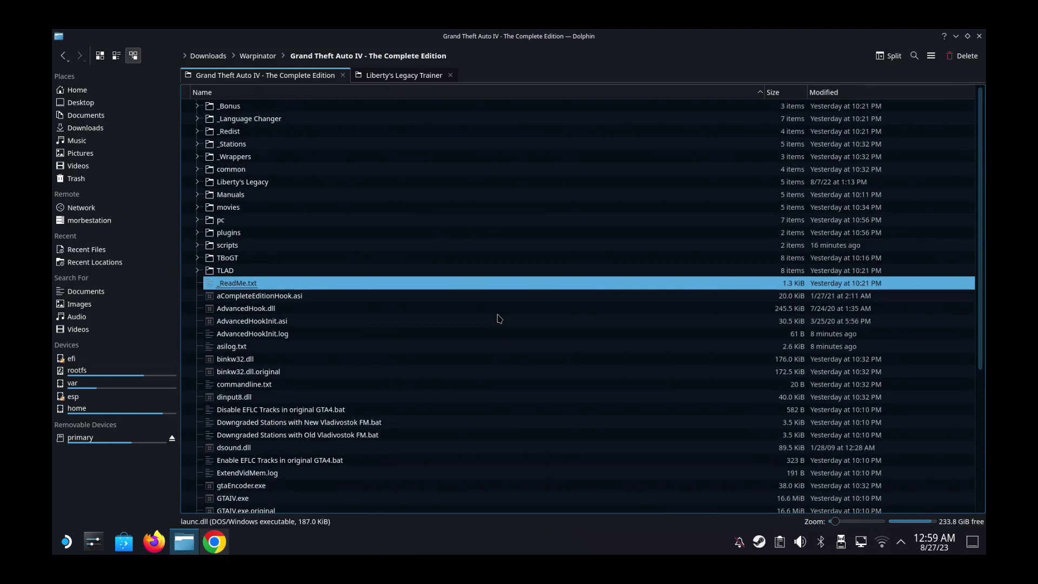
pyautogui.scroll(-5, 501, 318)
pyautogui.scroll(5, 501, 317)
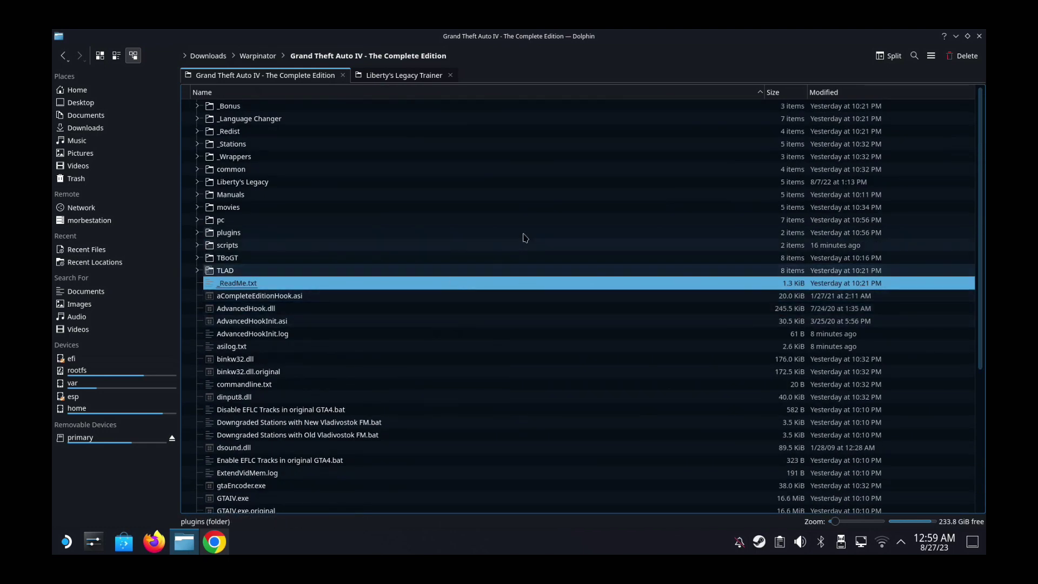
pyautogui.scroll(-5, 480, 345)
pyautogui.scroll(5, 391, 421)
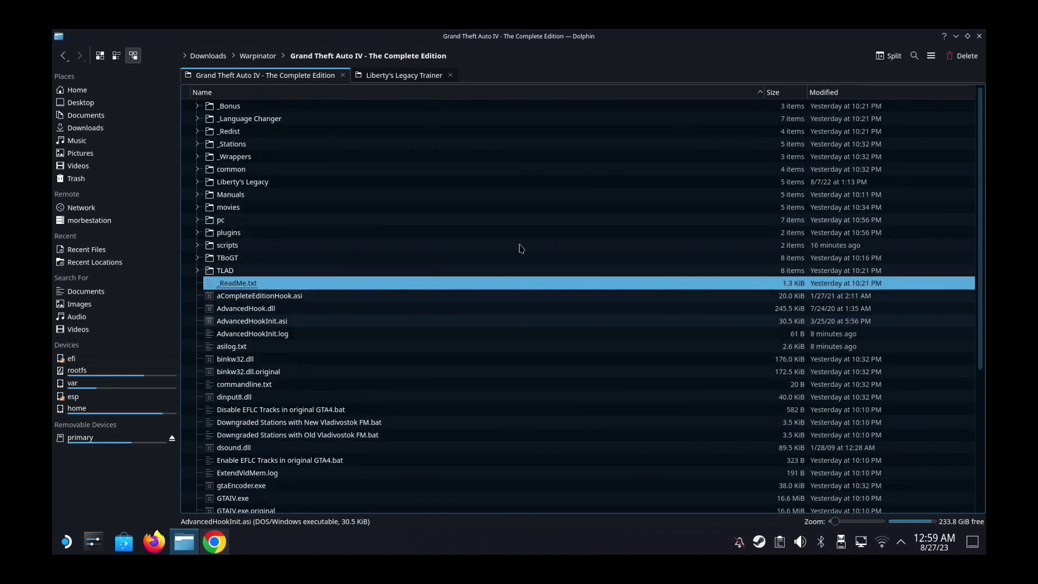
pyautogui.scroll(-5, 440, 331)
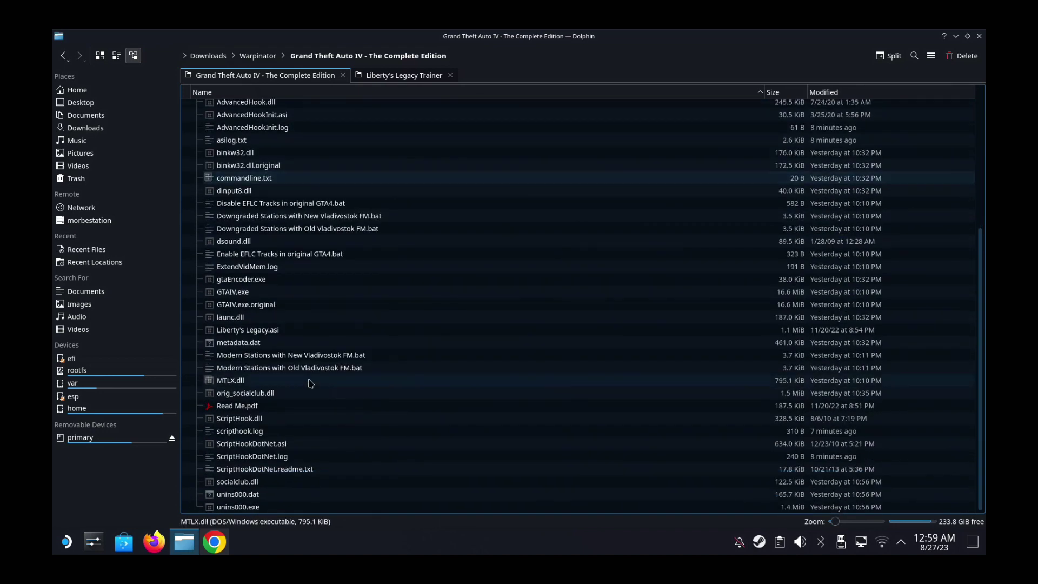
pyautogui.click(233, 292)
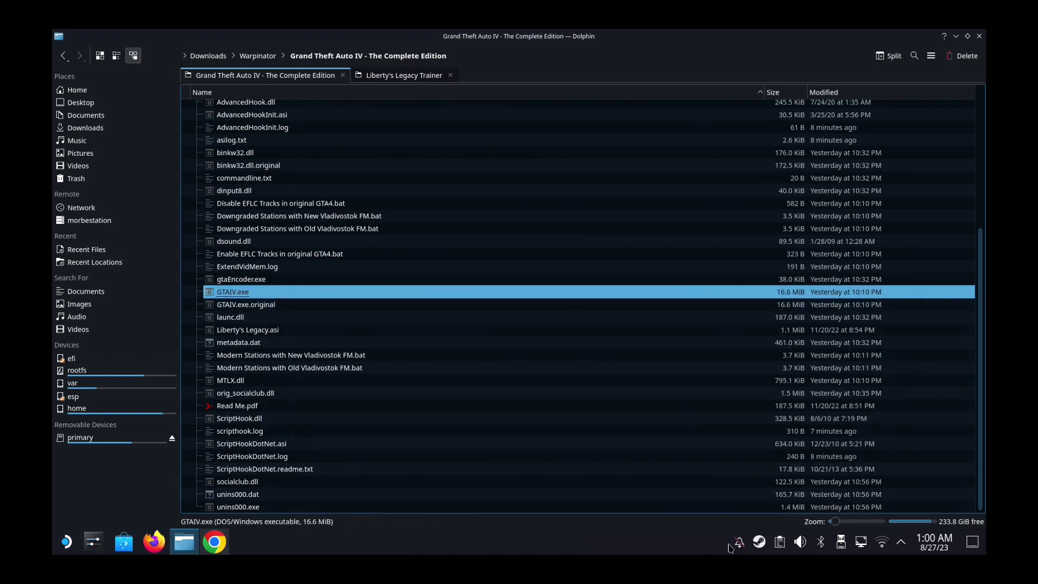
# Switch to Steam and add GTAIV.exe from Downloads/Warpinator/Grand Theft Auto IV - The Complete Edition to the library as a non-Steam game.
pyautogui.click(955, 36)
pyautogui.rightClick(760, 542)
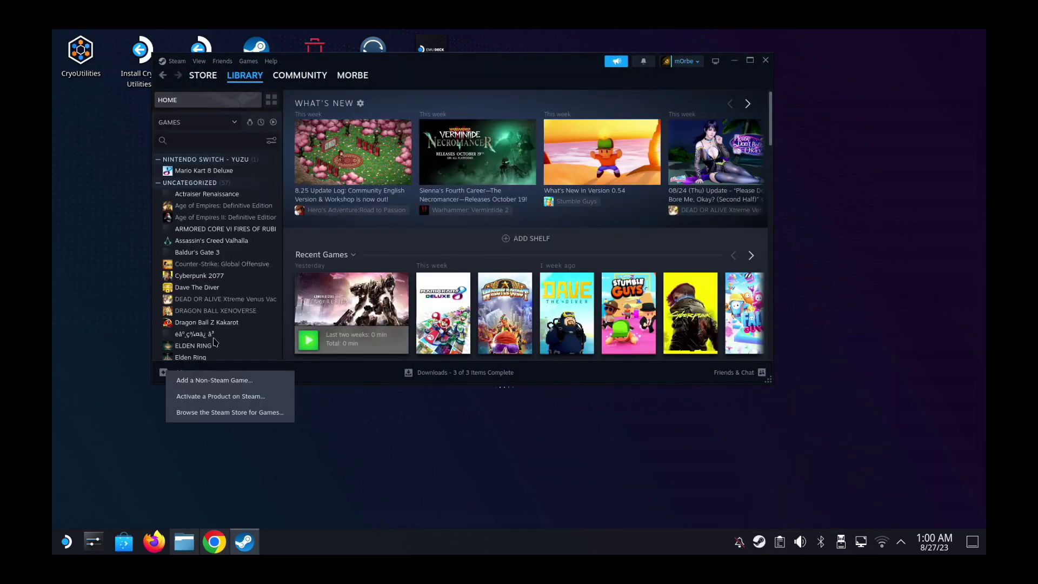
pyautogui.click(205, 377)
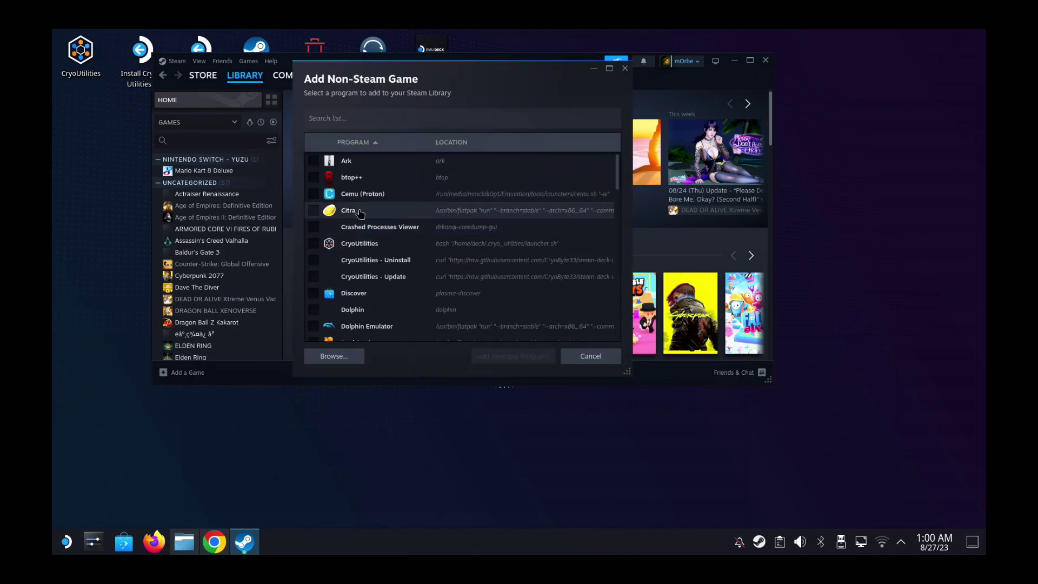
pyautogui.click(331, 356)
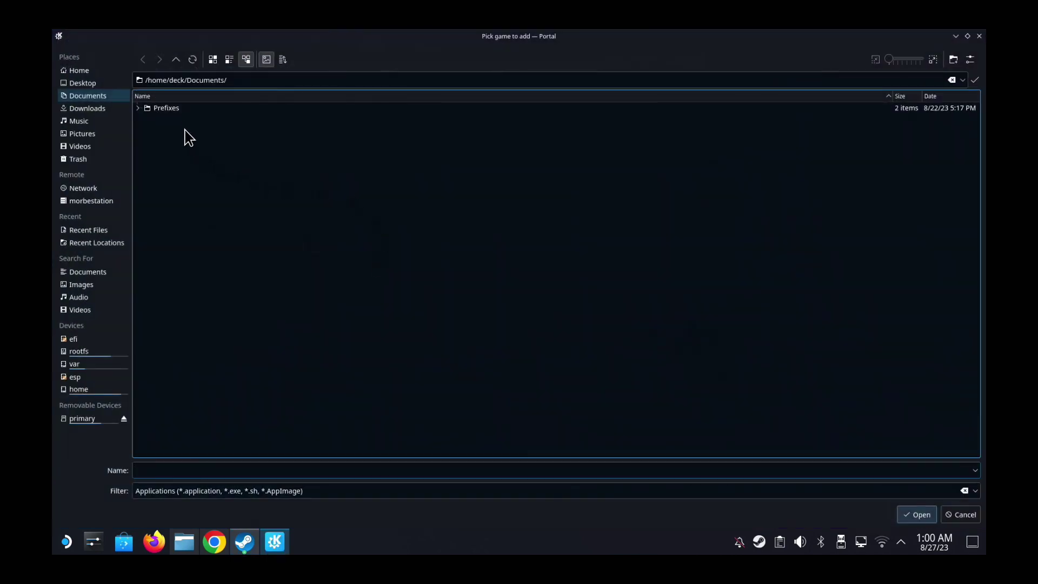
pyautogui.click(91, 108)
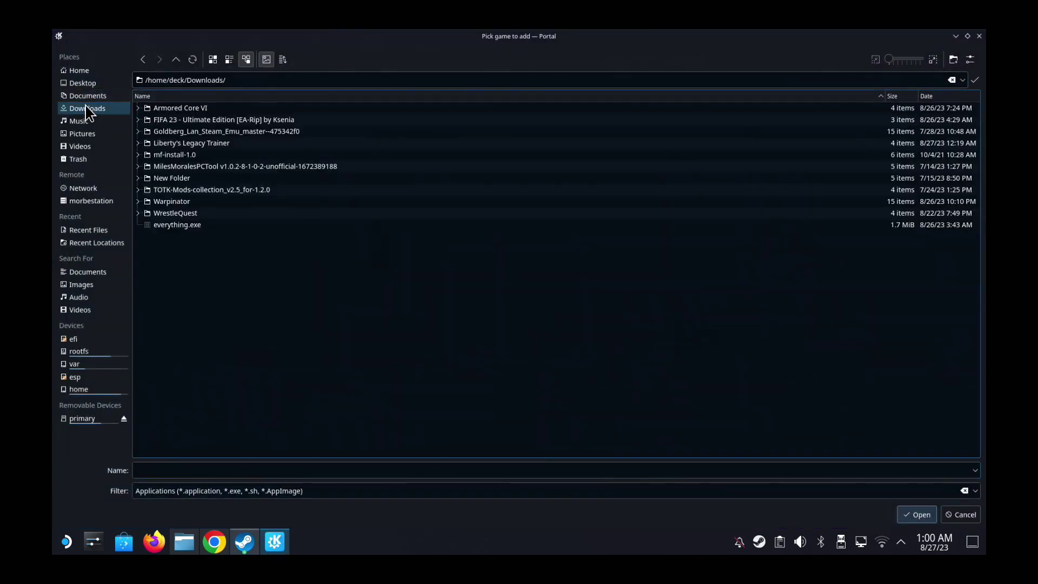
pyautogui.doubleClick(173, 202)
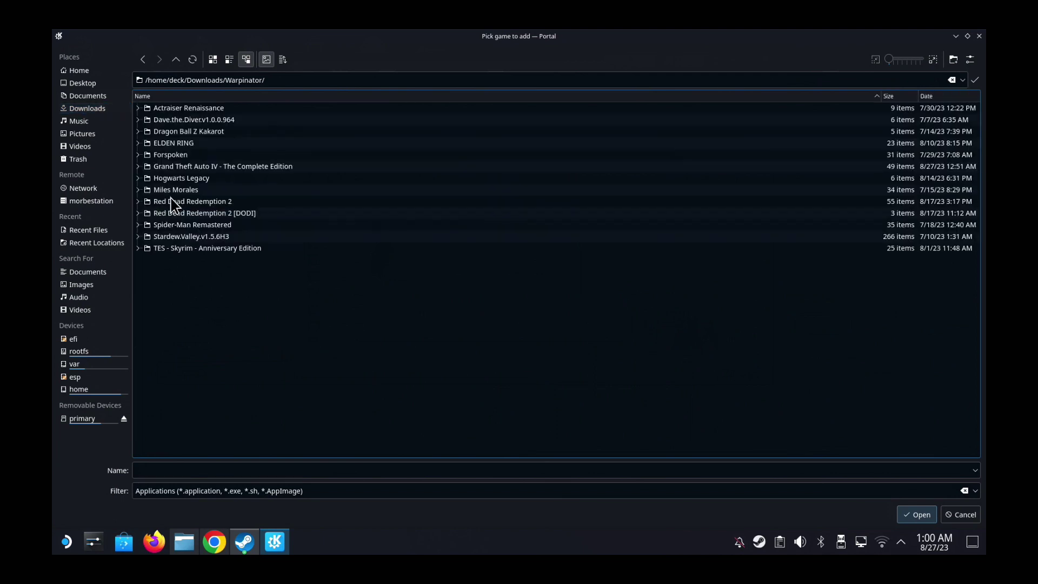
pyautogui.doubleClick(189, 166)
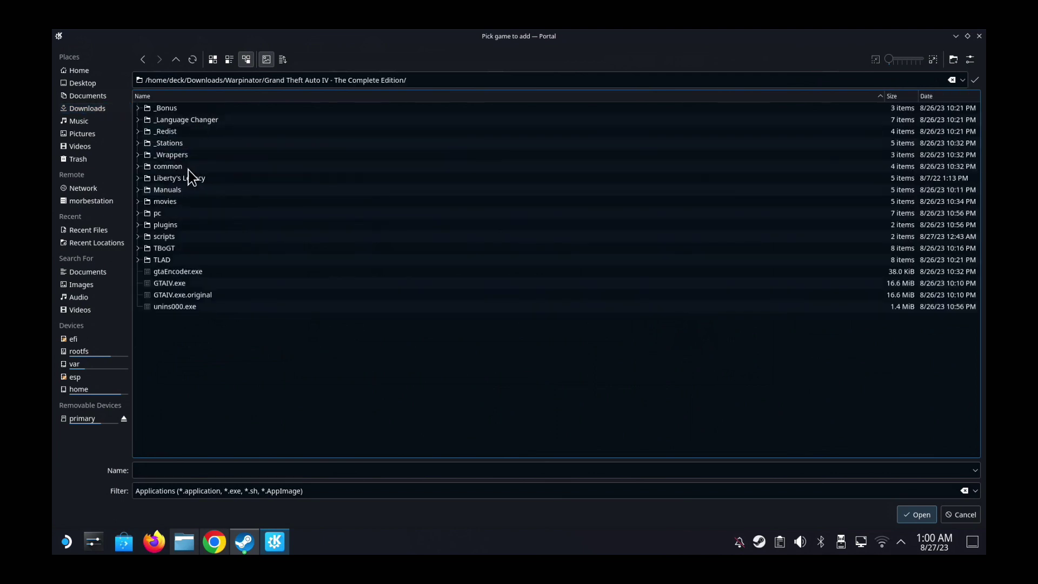
pyautogui.click(184, 283)
pyautogui.doubleClick(185, 283)
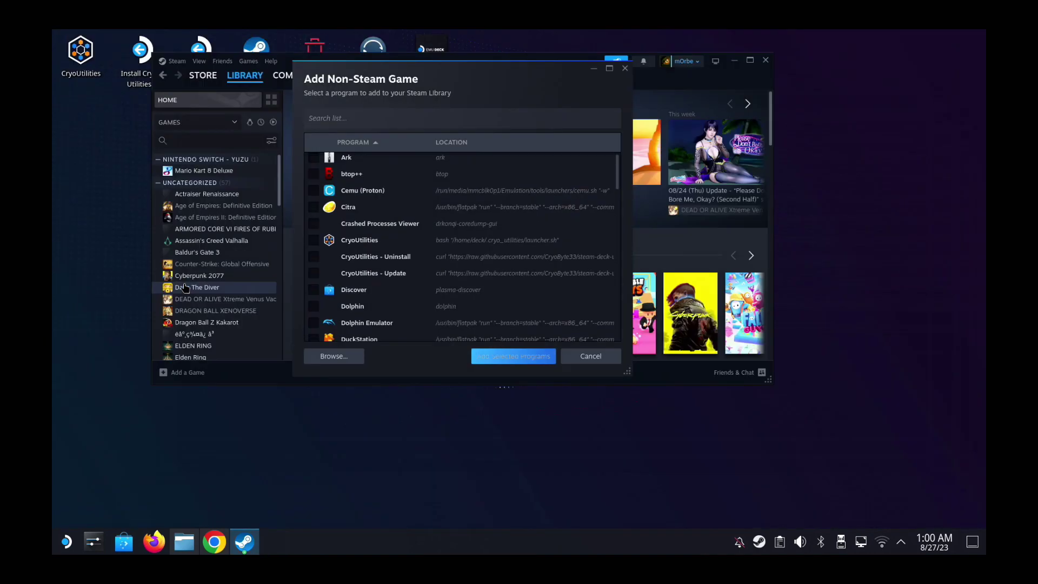
pyautogui.click(509, 355)
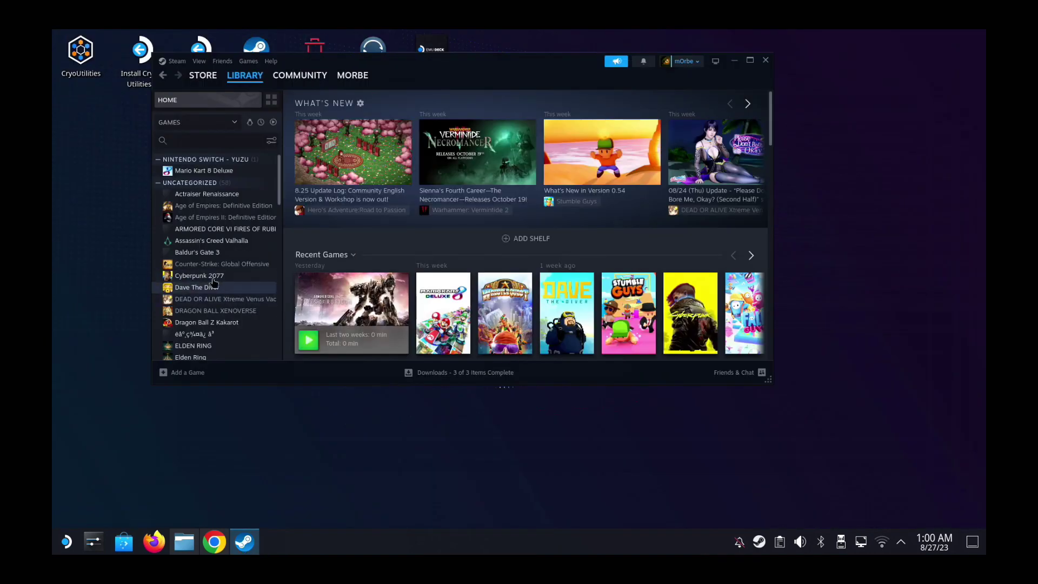
# Force Proton Experimental as the compatibility tool in the properties of the GTAIV.exe library entry.
pyautogui.scroll(-4, 226, 277)
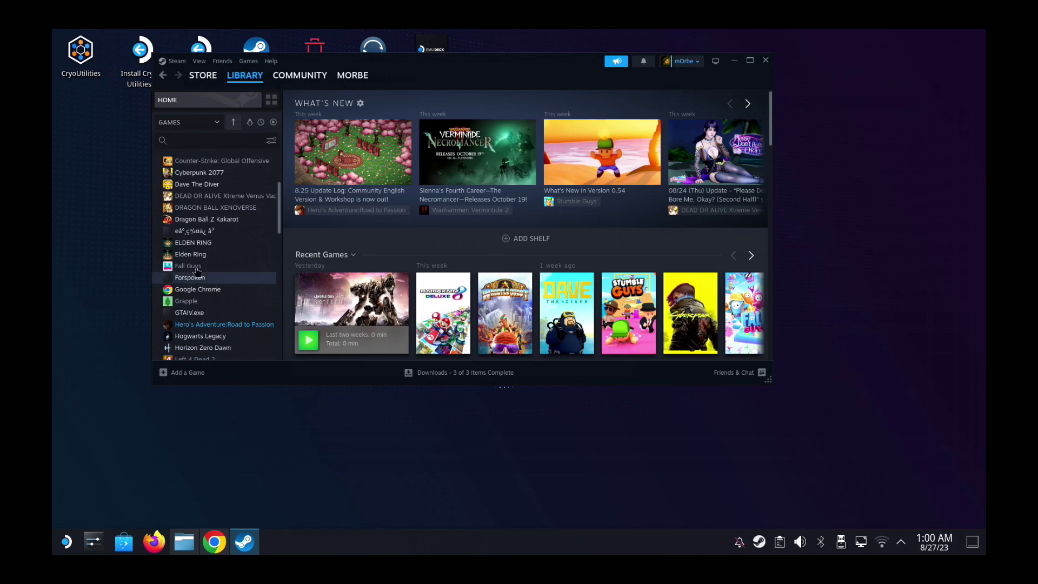
pyautogui.click(193, 315)
pyautogui.rightClick(194, 314)
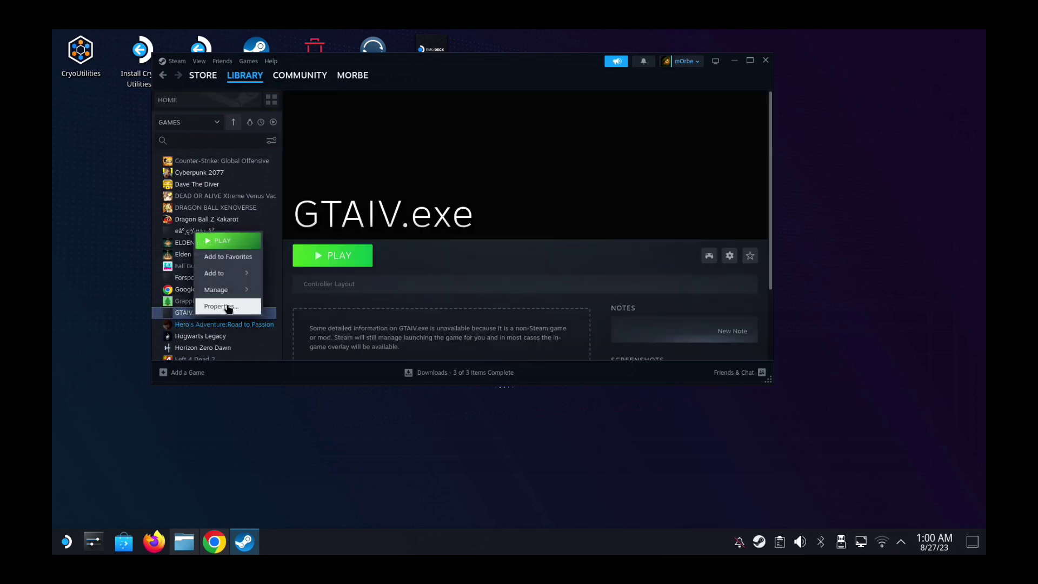
pyautogui.click(227, 307)
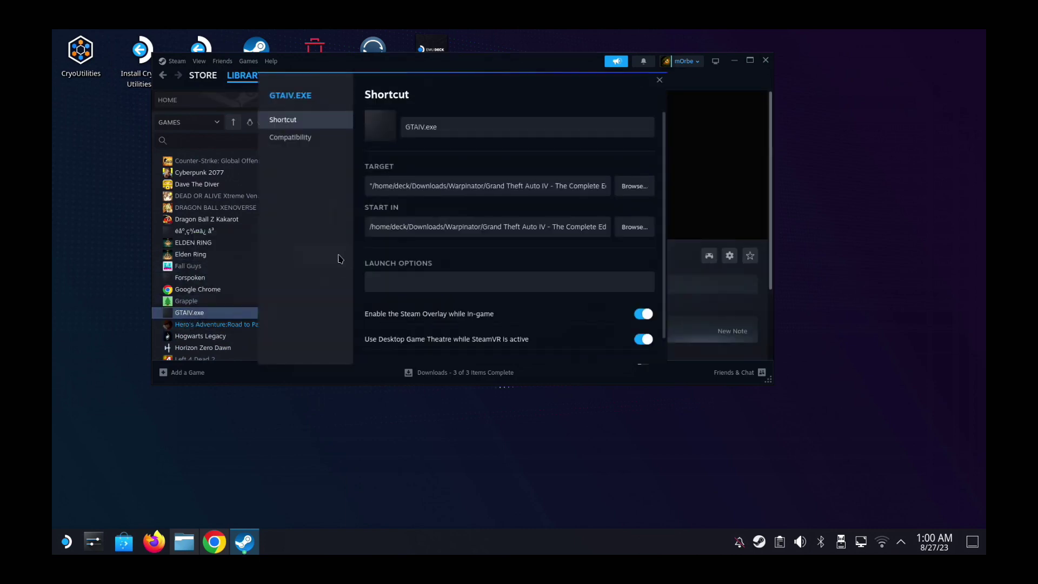
pyautogui.click(297, 138)
pyautogui.click(457, 120)
pyautogui.click(462, 143)
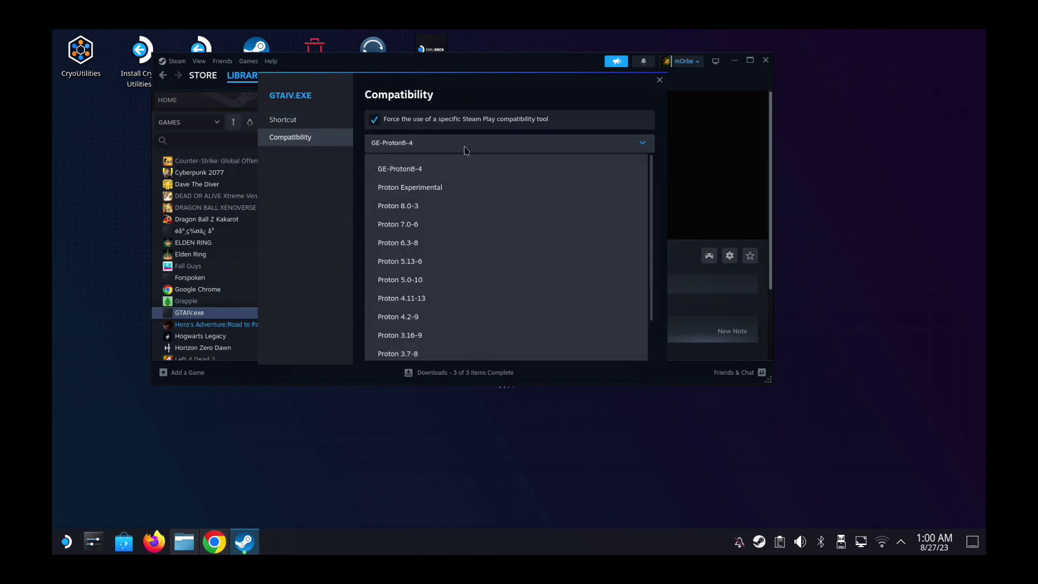
pyautogui.click(427, 185)
# Rename the GTAIV.exe shortcut to GTAIV and close its properties.
pyautogui.click(307, 126)
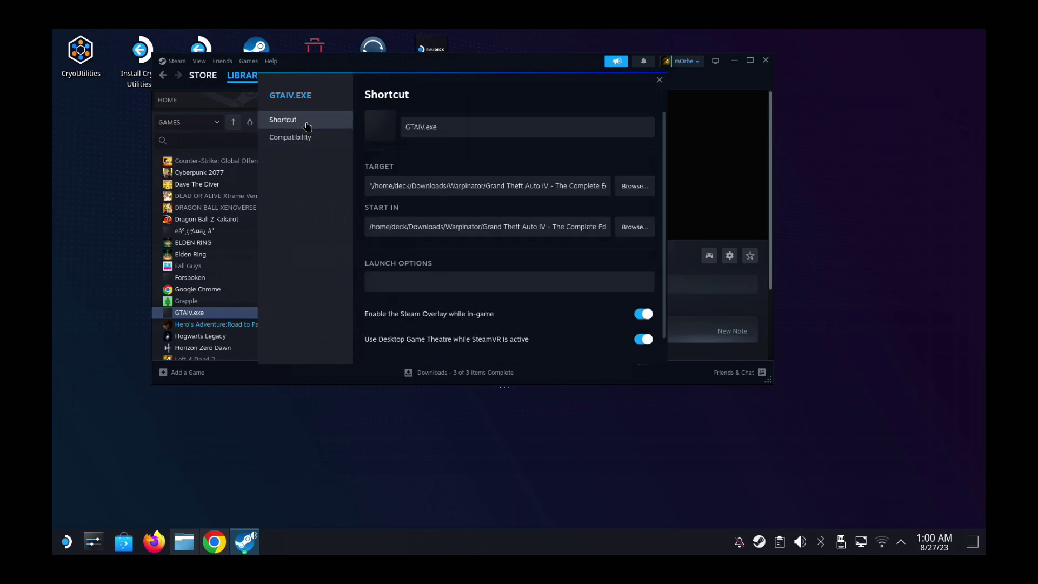
pyautogui.click(473, 132)
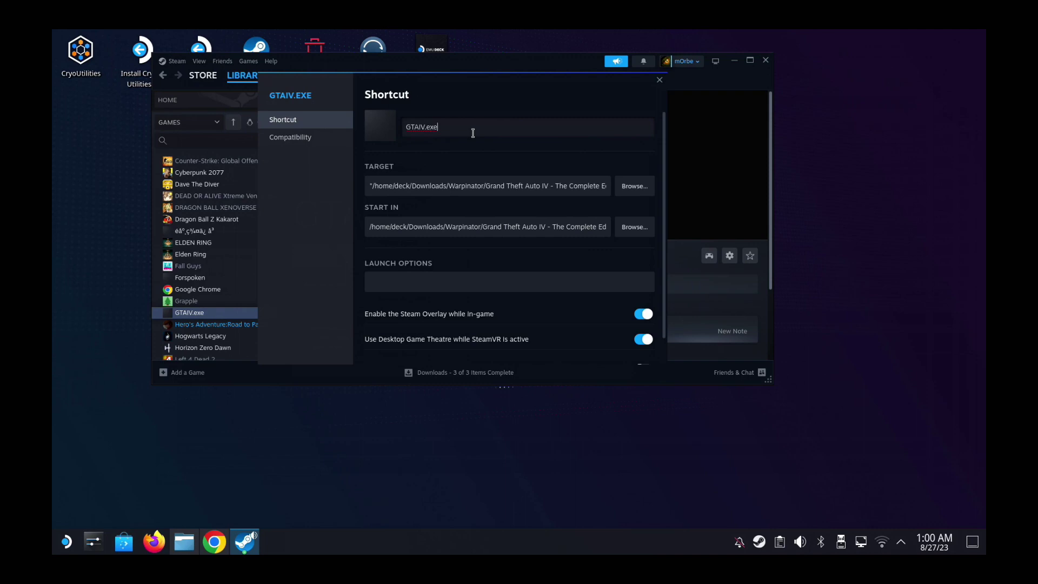
pyautogui.press('BackSpace')
pyautogui.press('BackSpace')
pyautogui.click(658, 80)
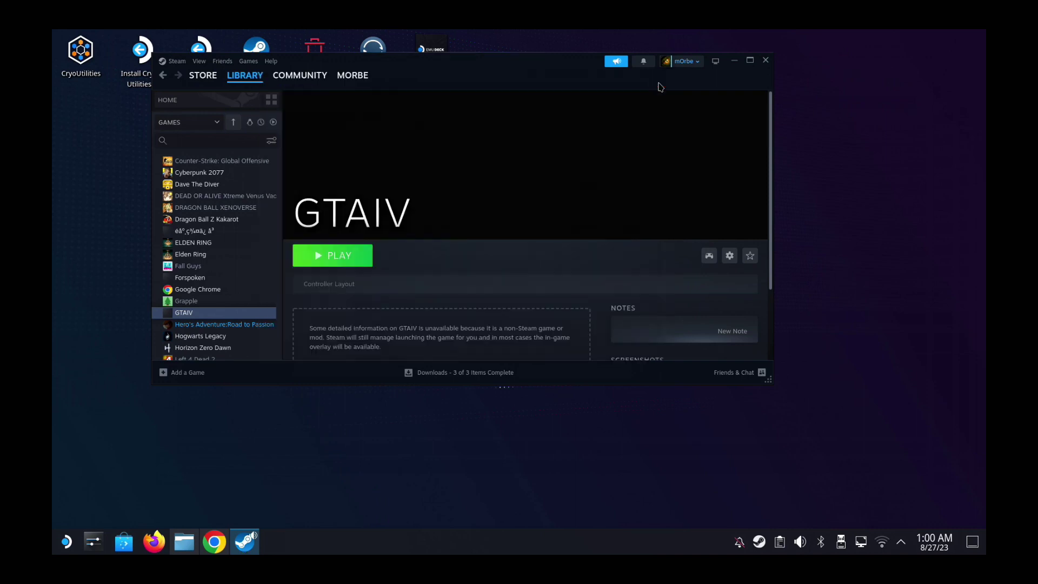
# Launch GTAIV from the Steam library, minimize Steam and switch to Chrome.
pyautogui.click(355, 264)
pyautogui.click(734, 61)
pyautogui.click(214, 541)
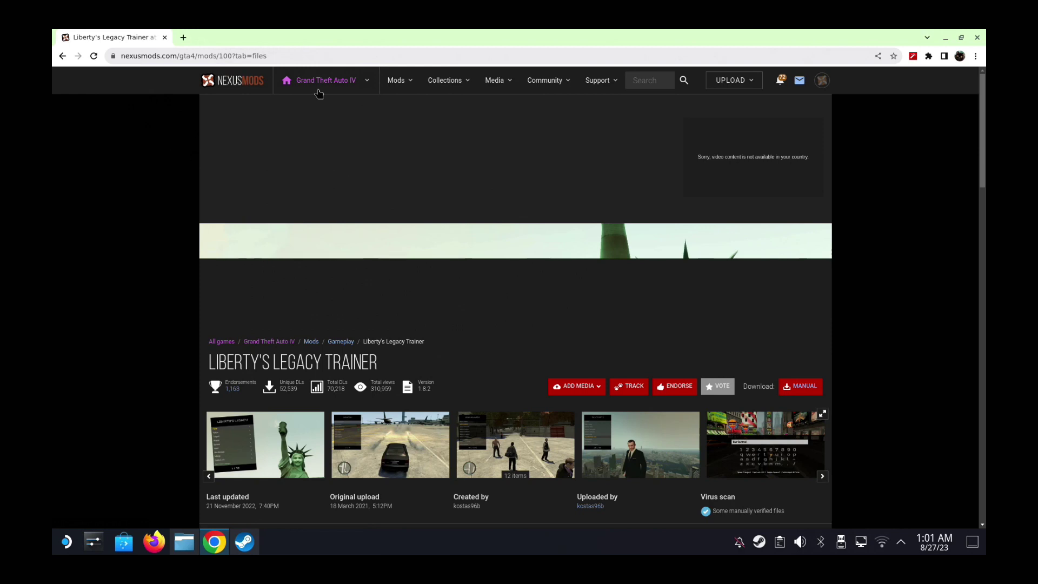
# Browse the most endorsed Grand Theft Auto IV mods on Nexus Mods and open Liberty's Legacy Trainer.
pyautogui.scroll(-2, 468, 224)
pyautogui.scroll(-1, 435, 230)
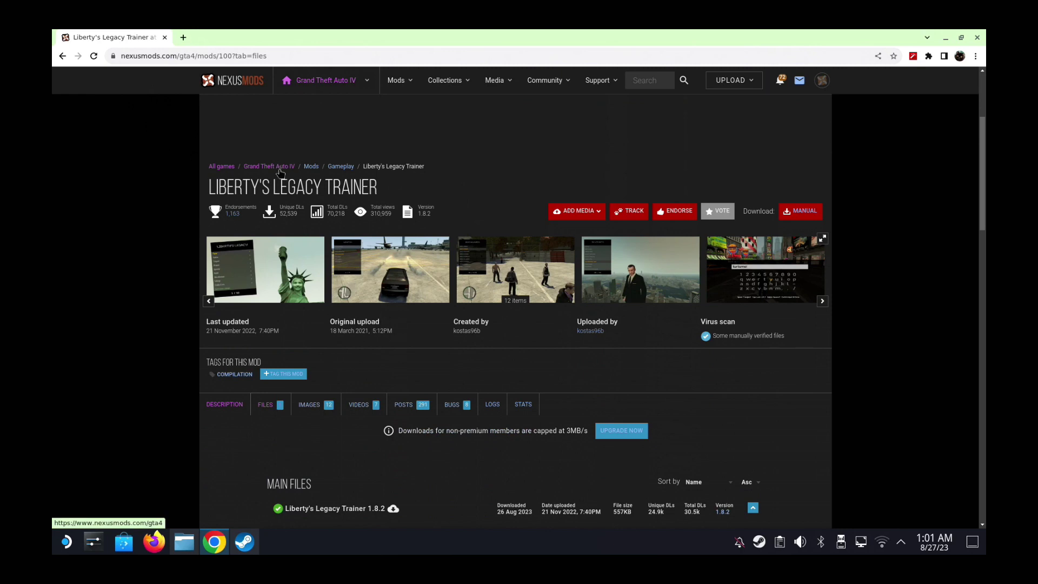
pyautogui.moveTo(210, 188); pyautogui.dragTo(423, 91)
pyautogui.moveTo(400, 84)
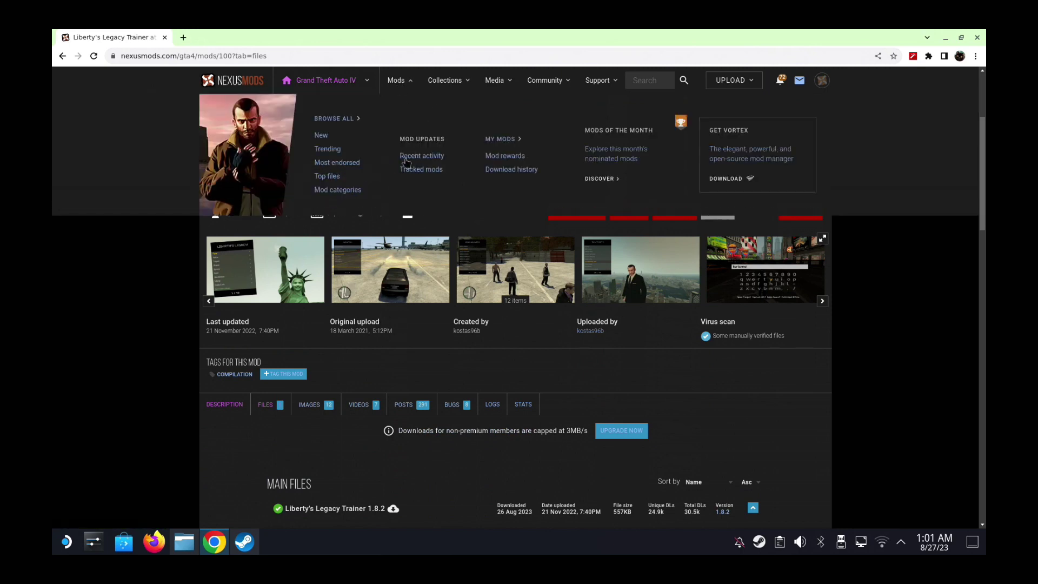
pyautogui.click(344, 164)
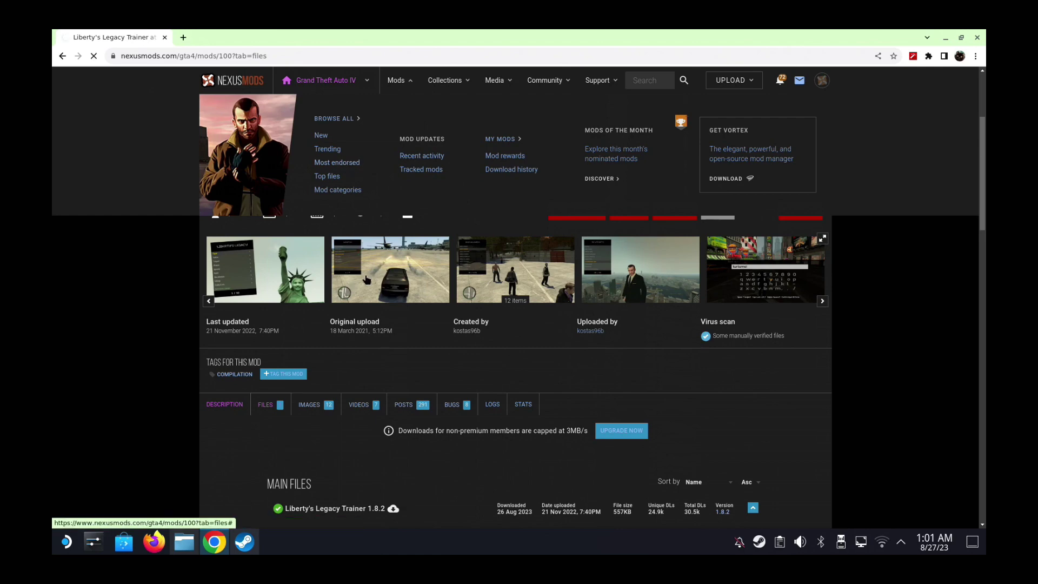
pyautogui.scroll(-5, 365, 279)
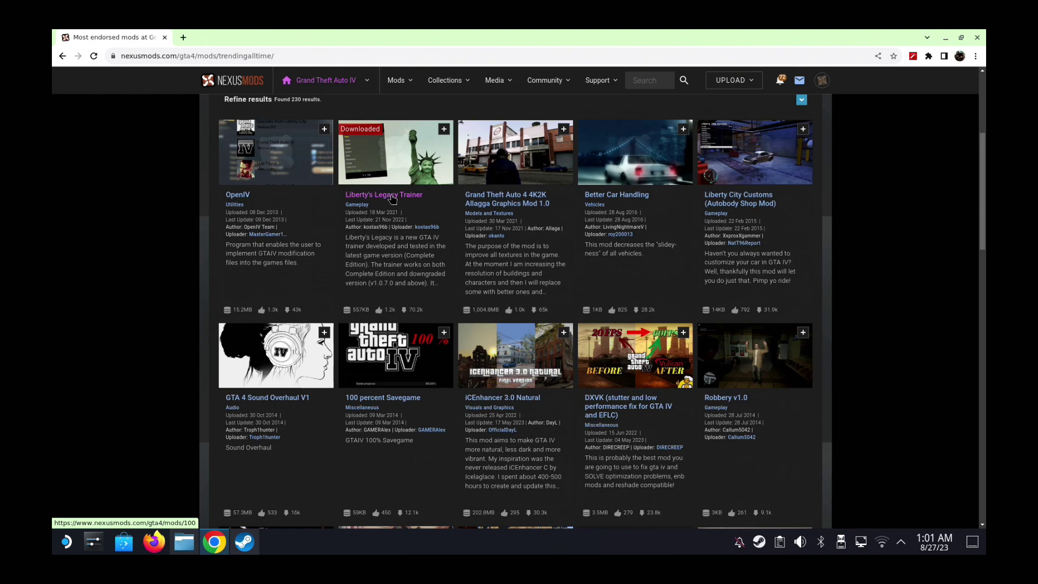
pyautogui.click(393, 197)
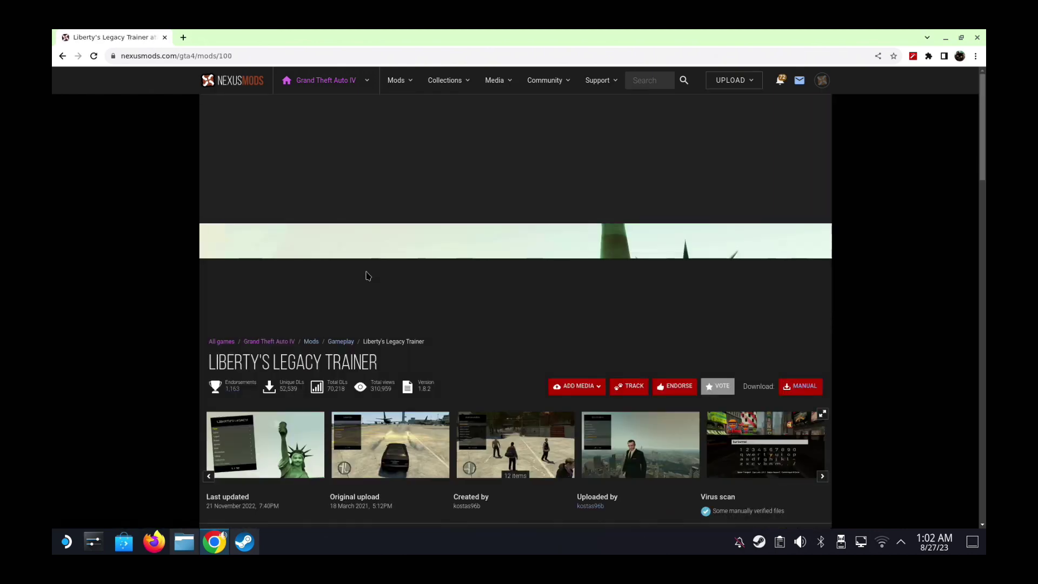
# Start the manual download of Liberty's Legacy Trainer 1.8.2 from the mod's main files.
pyautogui.scroll(-3, 366, 276)
pyautogui.scroll(-1, 367, 276)
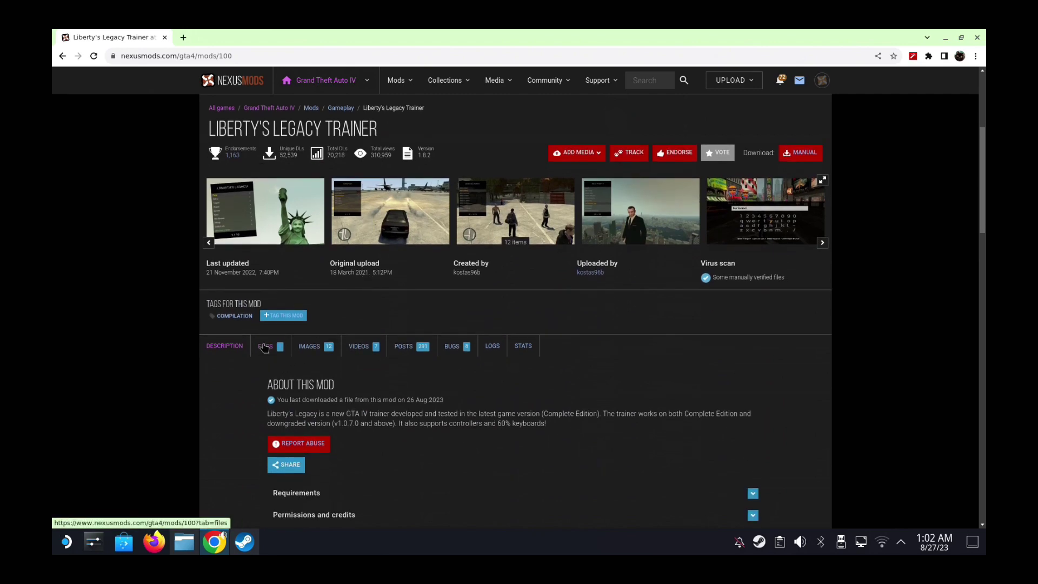
pyautogui.click(264, 345)
pyautogui.scroll(-3, 378, 303)
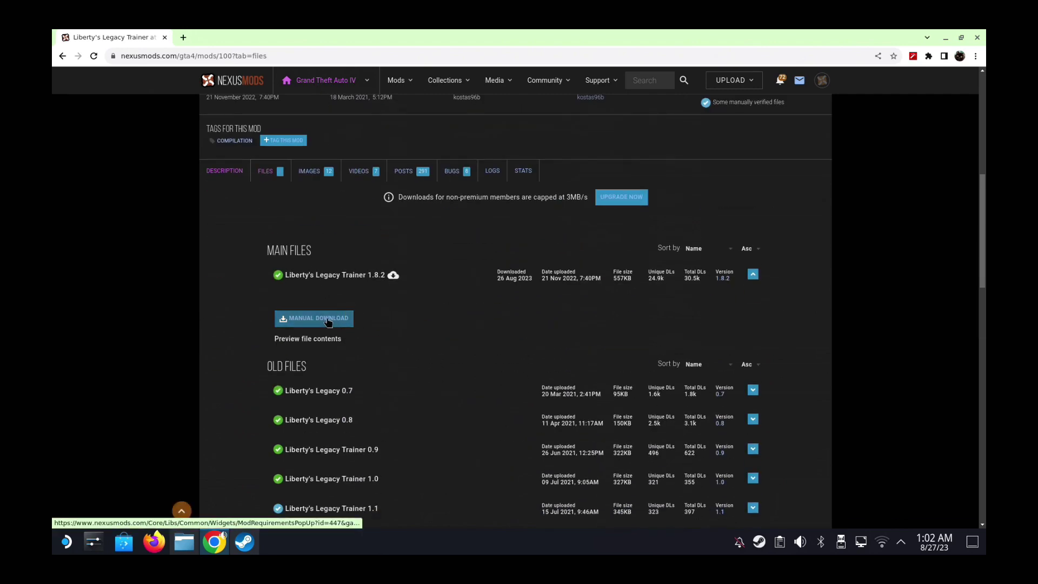
pyautogui.click(328, 320)
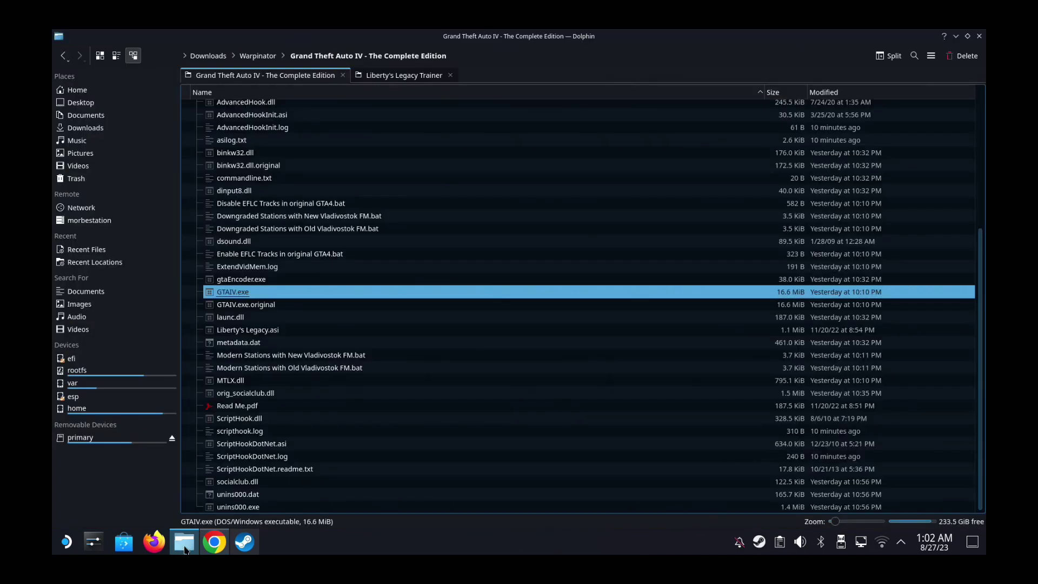
# Examine the archives in the Liberty's Legacy Trainer folder and the contents of GTAIV_Complete_Edition_Fix_0_4.zip.
pyautogui.click(405, 79)
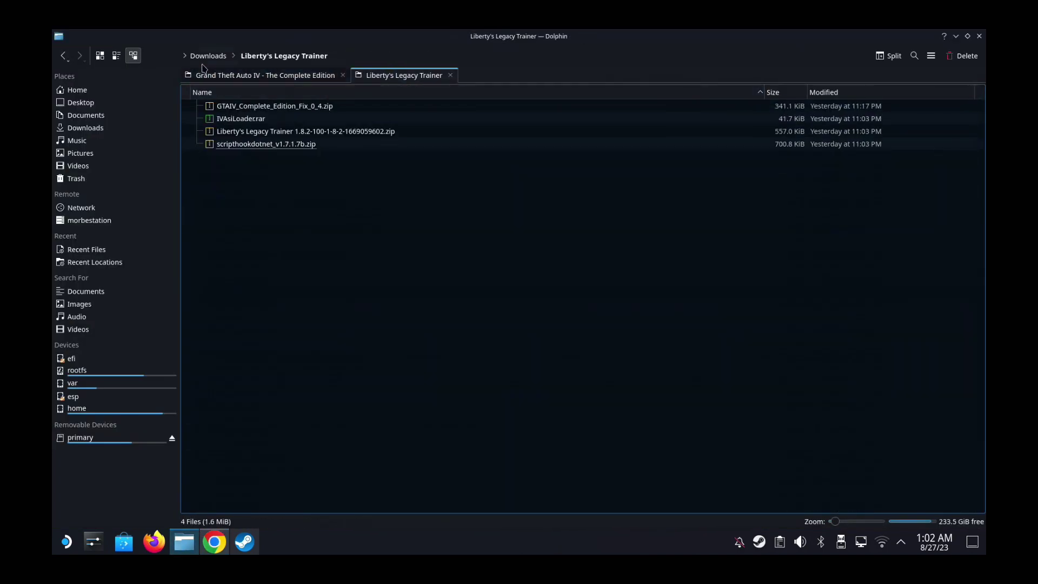
pyautogui.moveTo(324, 243); pyautogui.dragTo(265, 102)
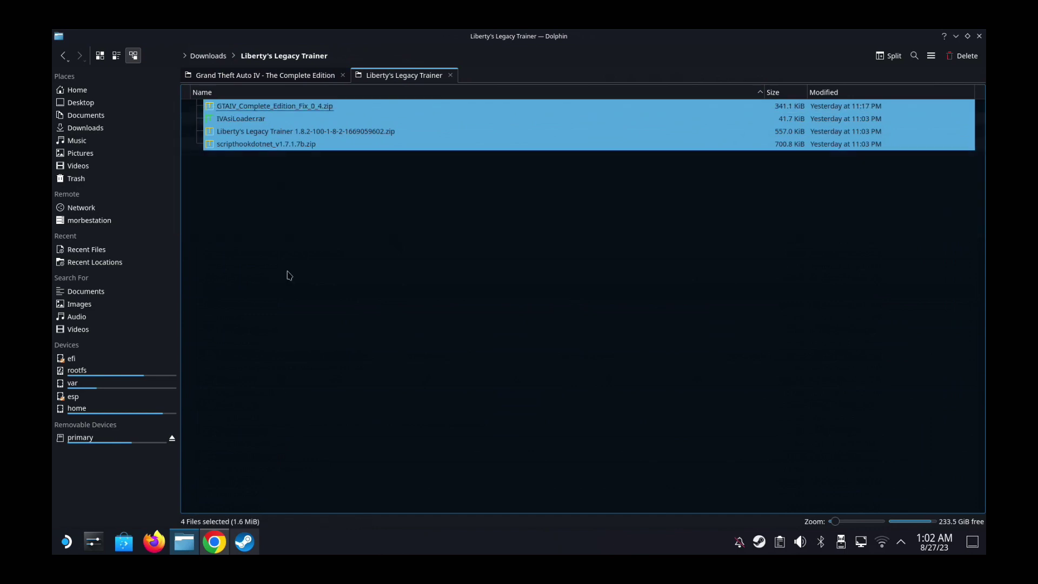
pyautogui.doubleClick(281, 105)
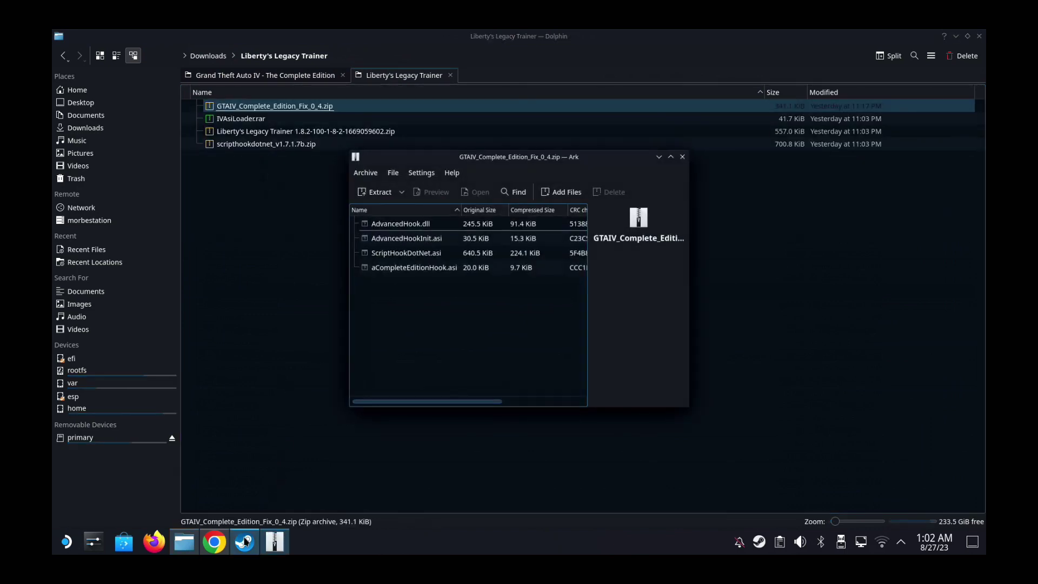
pyautogui.click(683, 158)
# View the LCPDFR download page of the Compatibility Patch for GTA IV: Complete Edition and return to the Liberty's Legacy Trainer page.
pyautogui.click(214, 542)
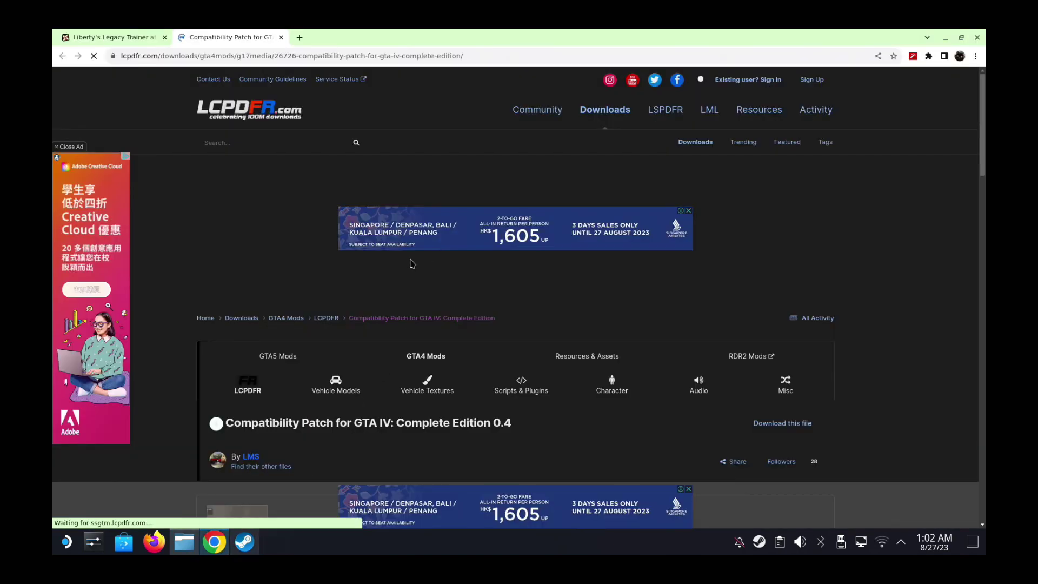
pyautogui.scroll(-2, 513, 314)
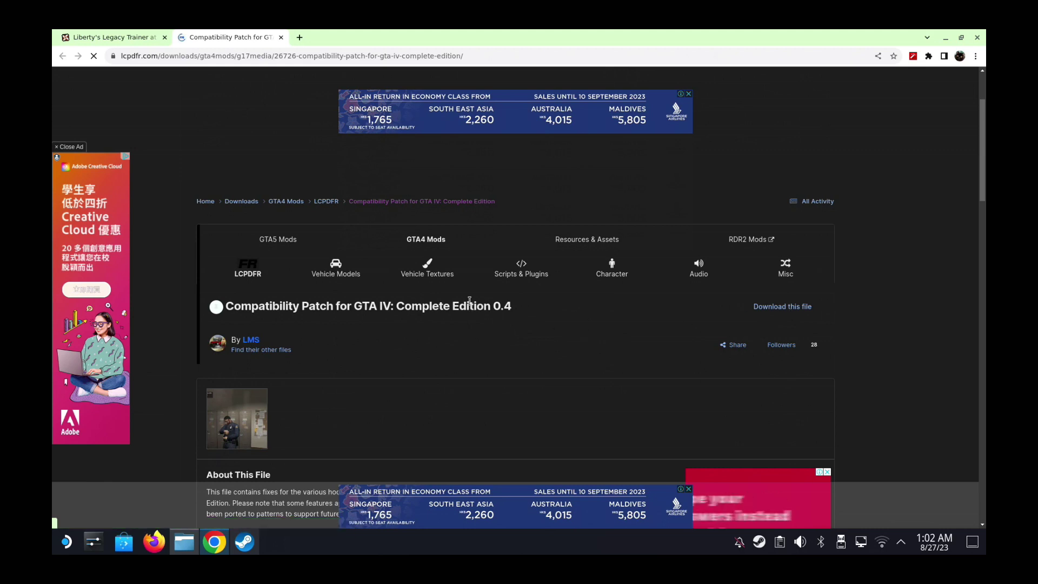
pyautogui.click(141, 34)
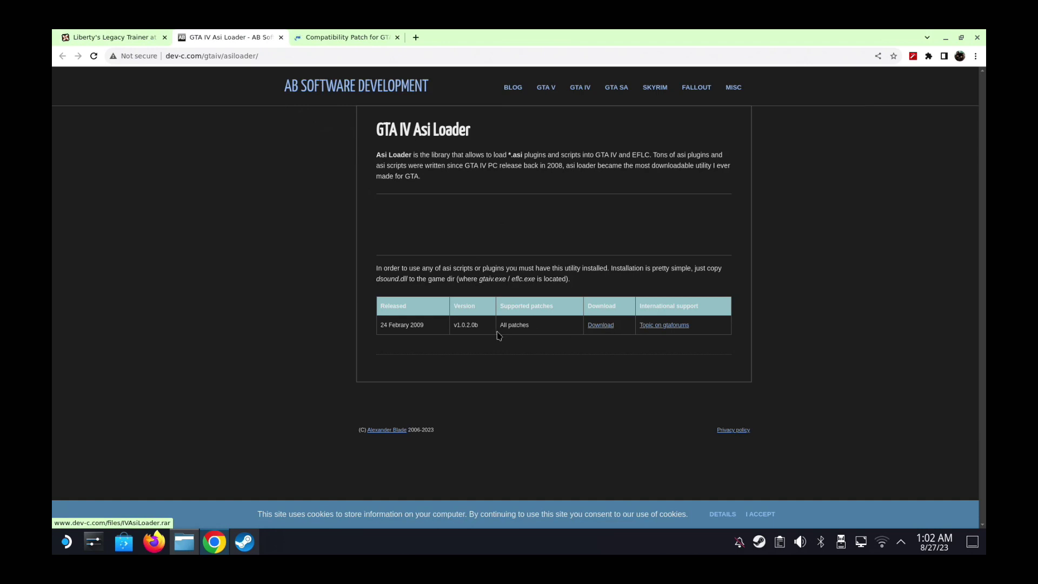
# Examine the contents of IVAsiLoader.rar in the Liberty's Legacy Trainer folder, and return to the trainer's Nexus Mods page in Chrome.
pyautogui.click(184, 542)
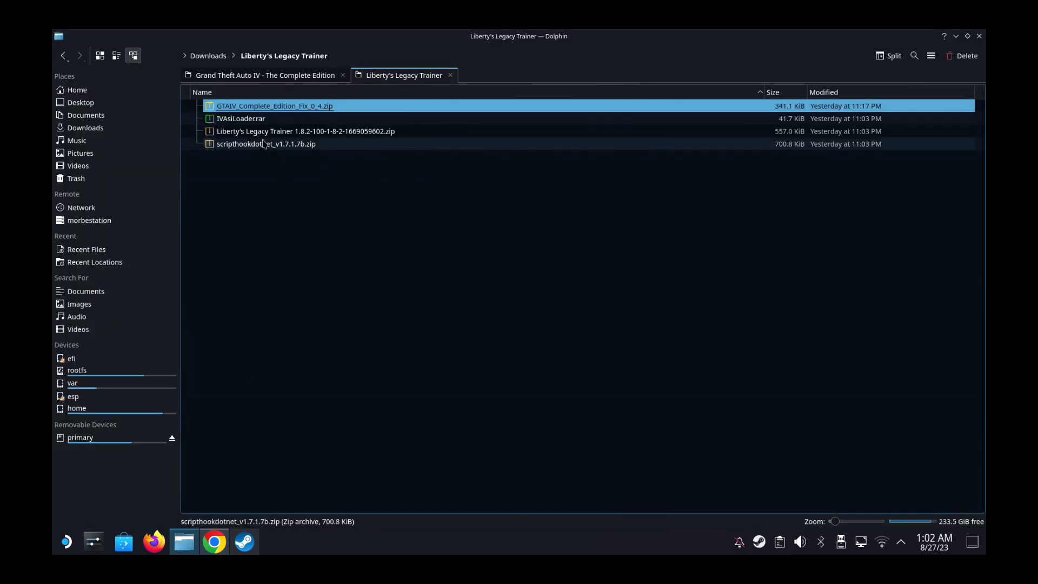
pyautogui.doubleClick(245, 118)
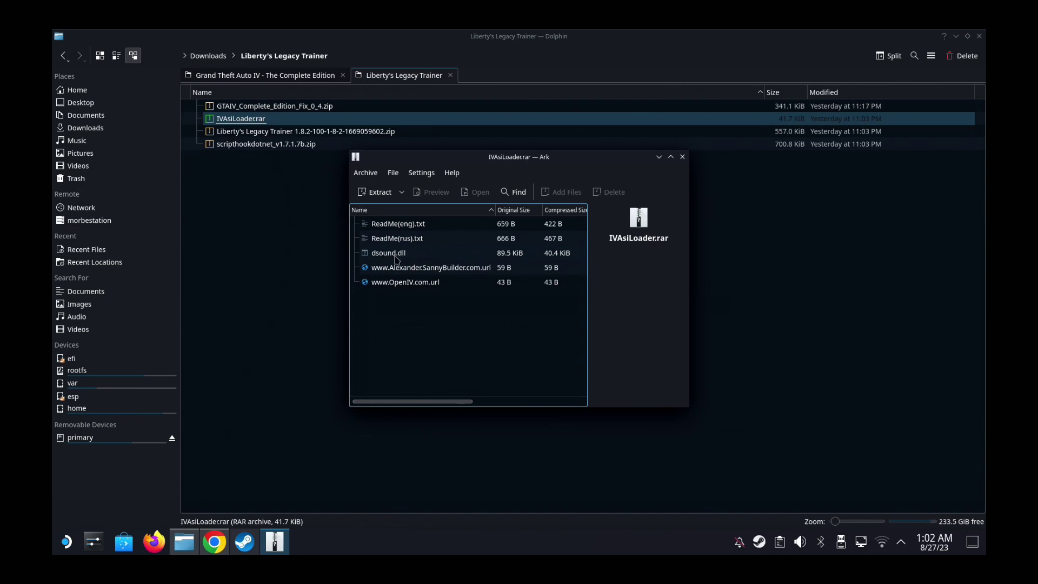
pyautogui.click(682, 157)
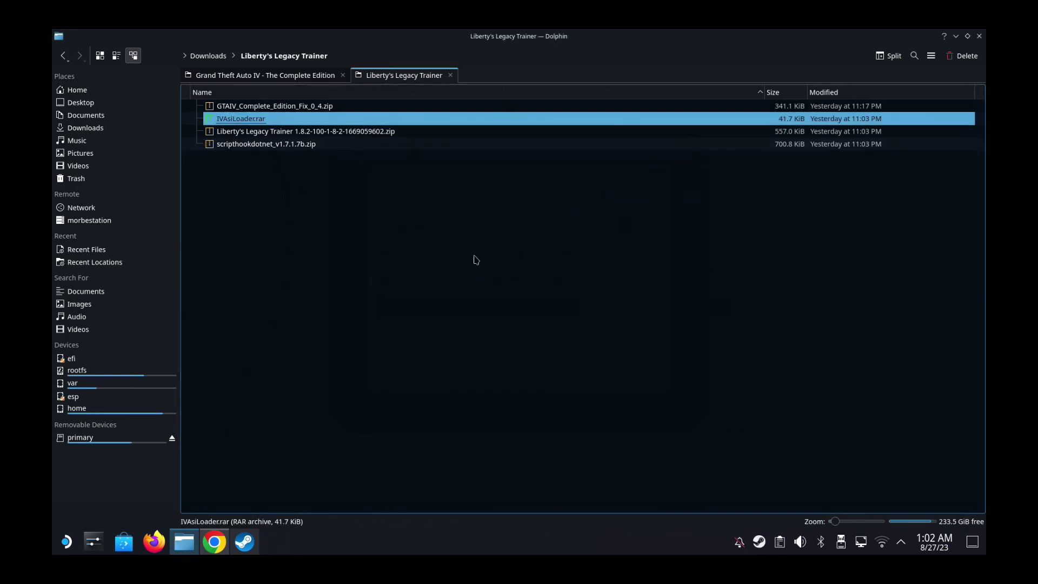
pyautogui.click(209, 540)
pyautogui.click(130, 39)
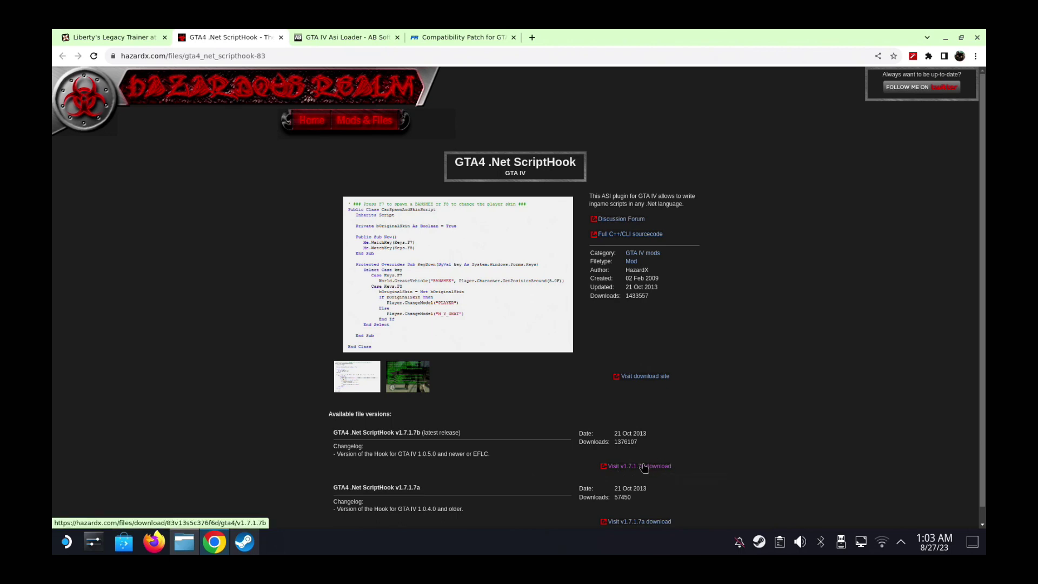
# Examine the contents of scripthookdotnet_v1.7.1.7b.zip in the file manager and return to the trainer's required-files notice in Chrome.
pyautogui.click(184, 541)
pyautogui.doubleClick(281, 145)
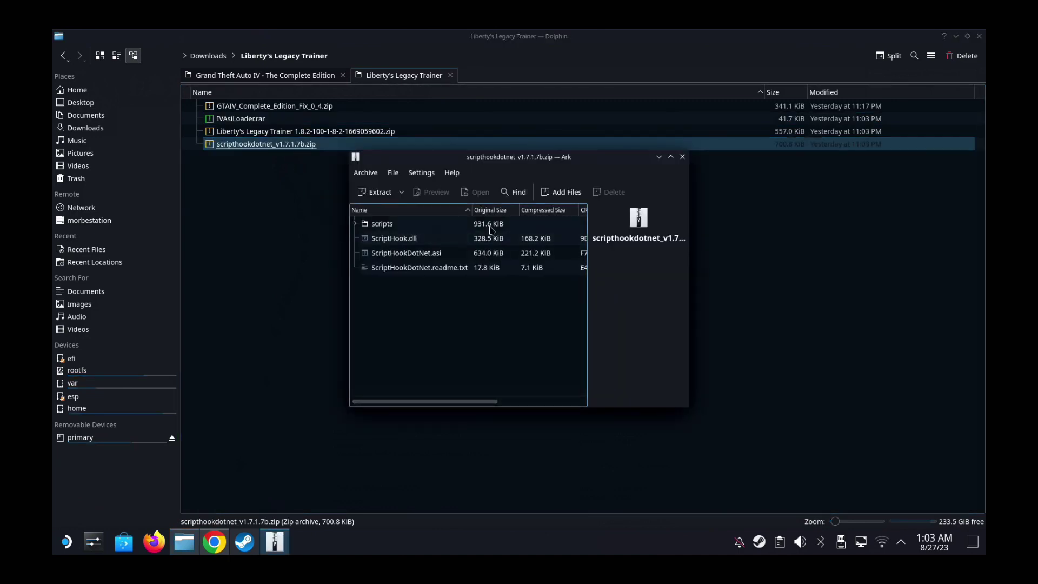
pyautogui.click(682, 156)
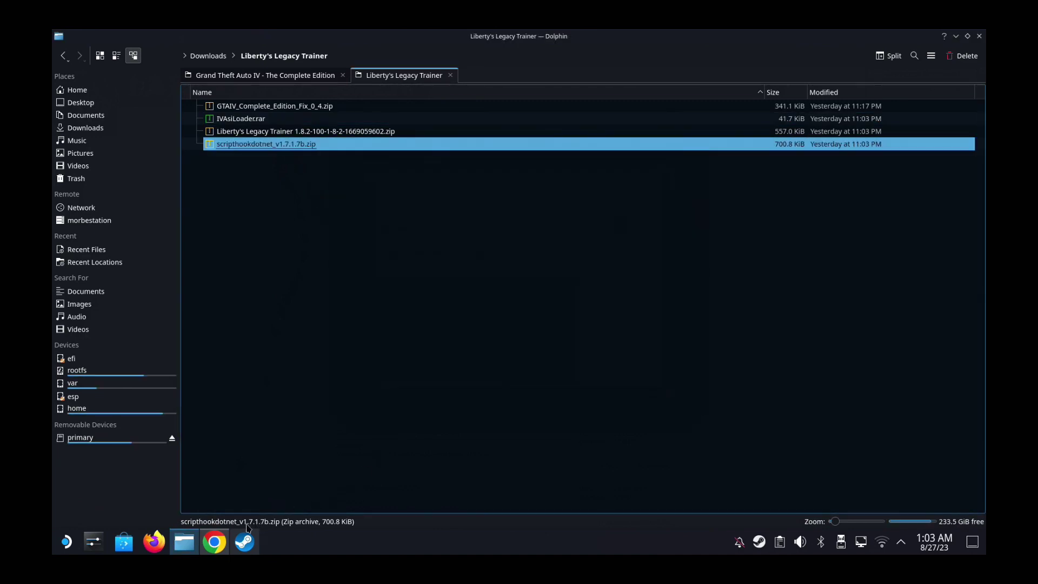
pyautogui.click(214, 541)
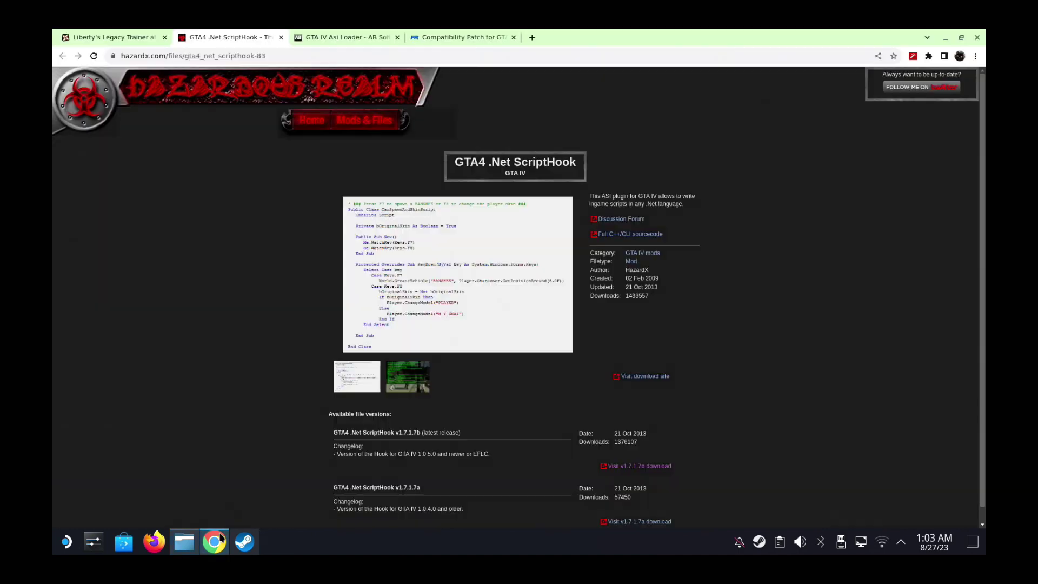
pyautogui.click(136, 34)
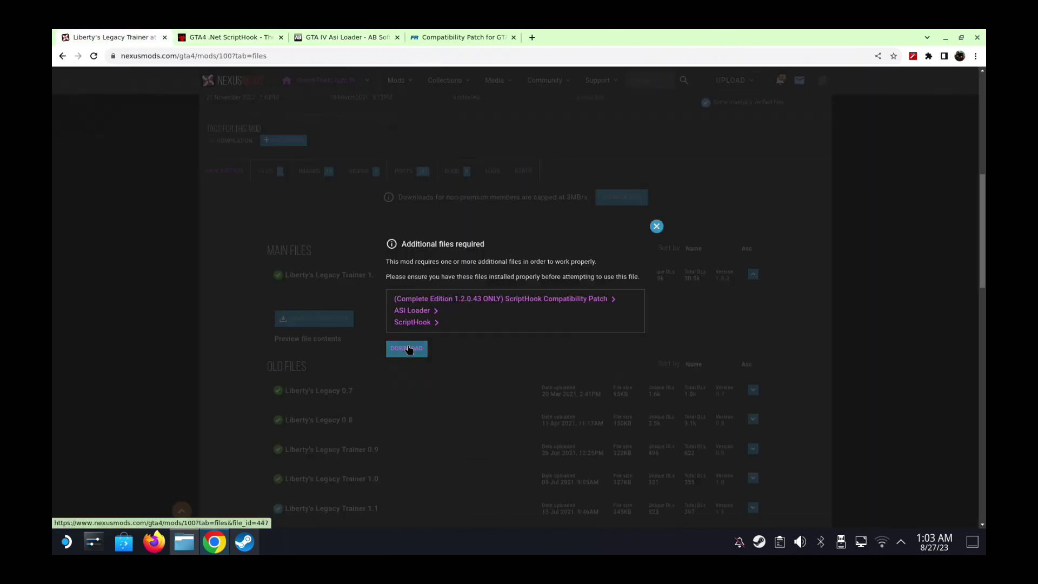
# Continue to the Liberty's Legacy Trainer 1.8.2 download options and examine the contents of the matching zip in the Liberty's Legacy Trainer folder.
pyautogui.click(407, 349)
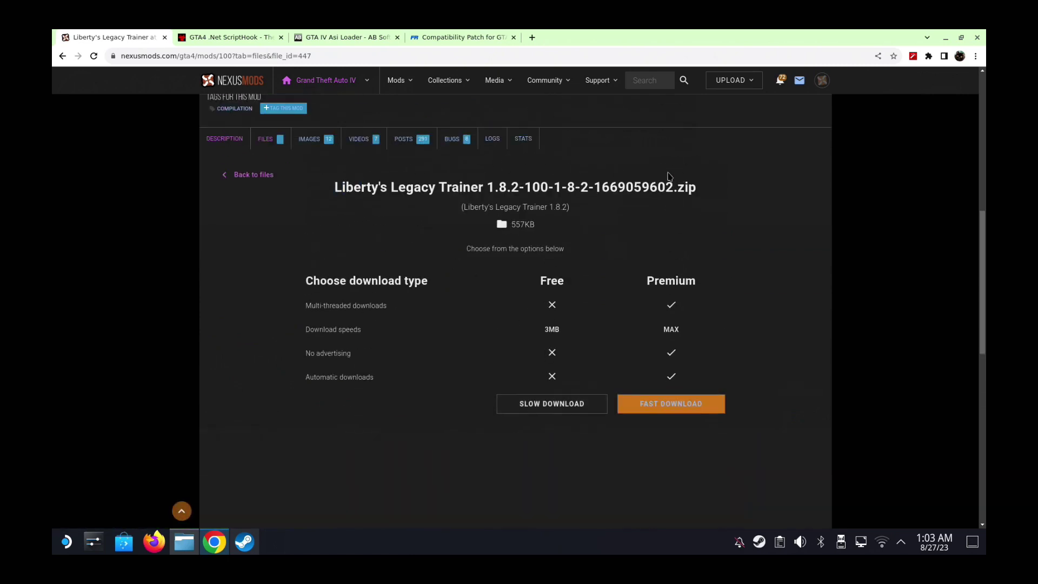
pyautogui.tripleClick(683, 184)
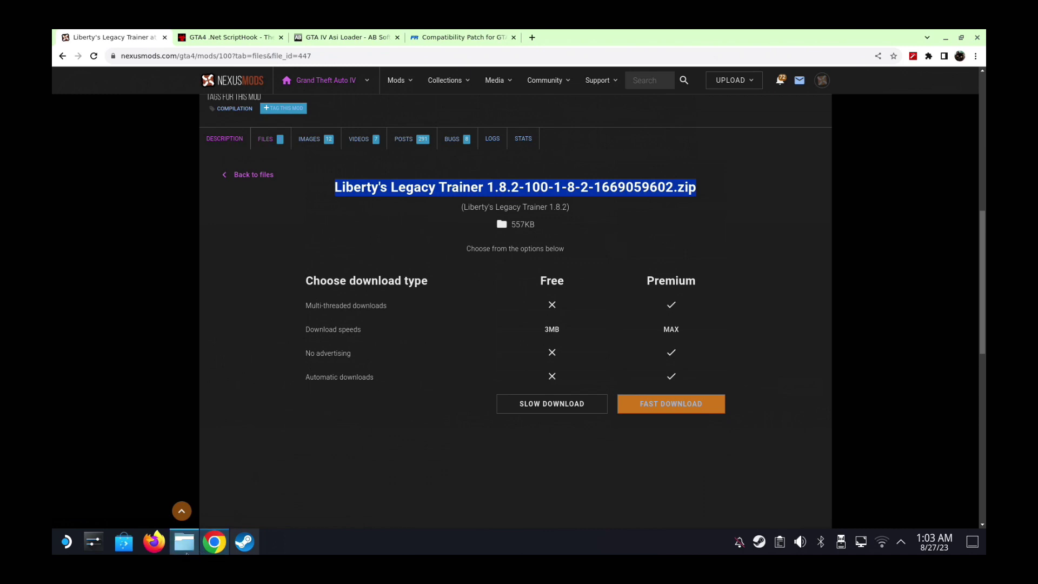
pyautogui.click(185, 546)
pyautogui.doubleClick(319, 132)
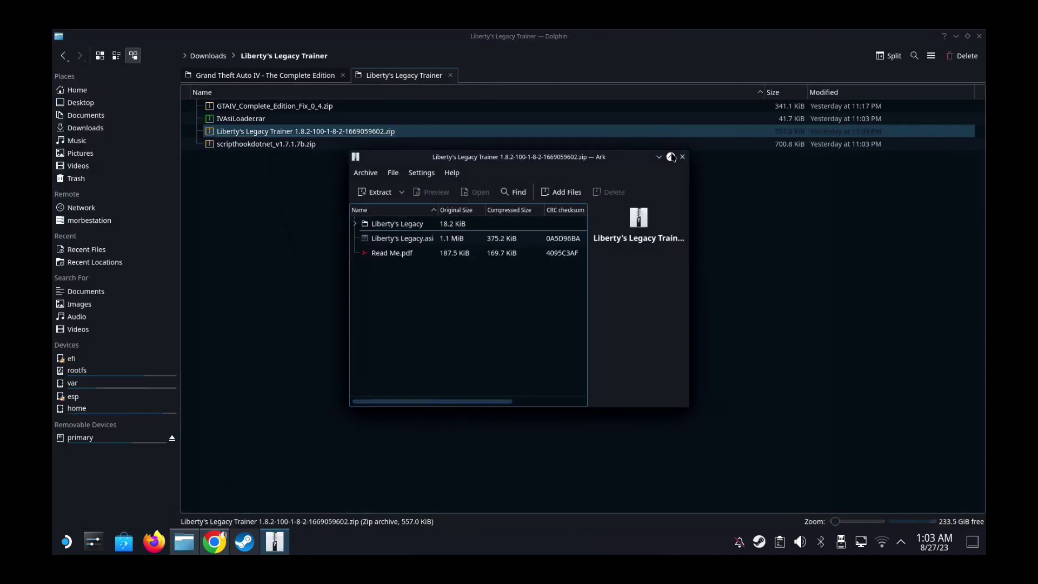
pyautogui.click(683, 158)
# Extract all files from GTAIV_Complete_Edition_Fix_0_4.zip into the Grand Theft Auto IV - The Complete Edition folder, overwriting the existing copies.
pyautogui.click(306, 109)
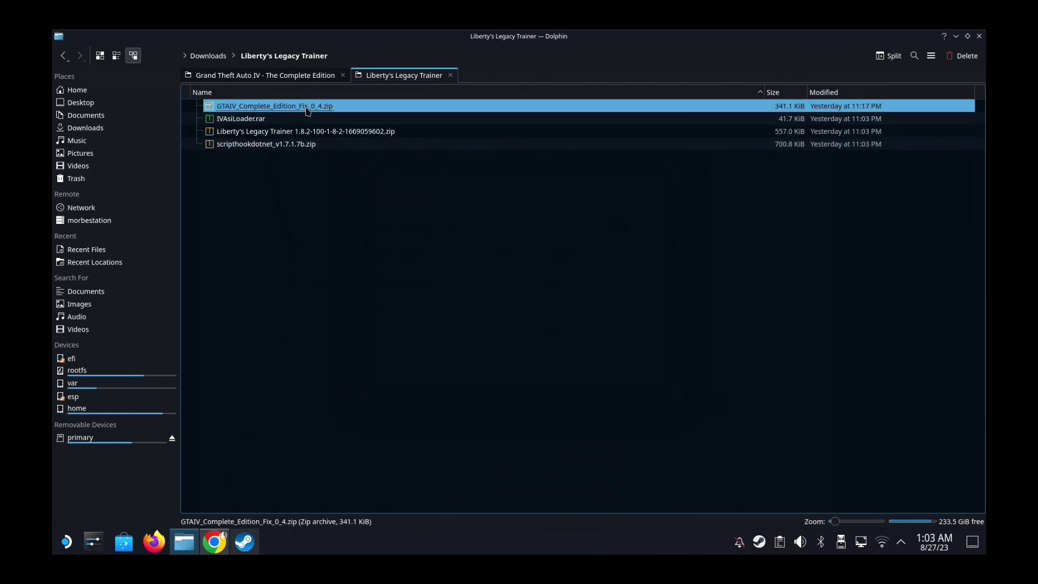
pyautogui.click(297, 79)
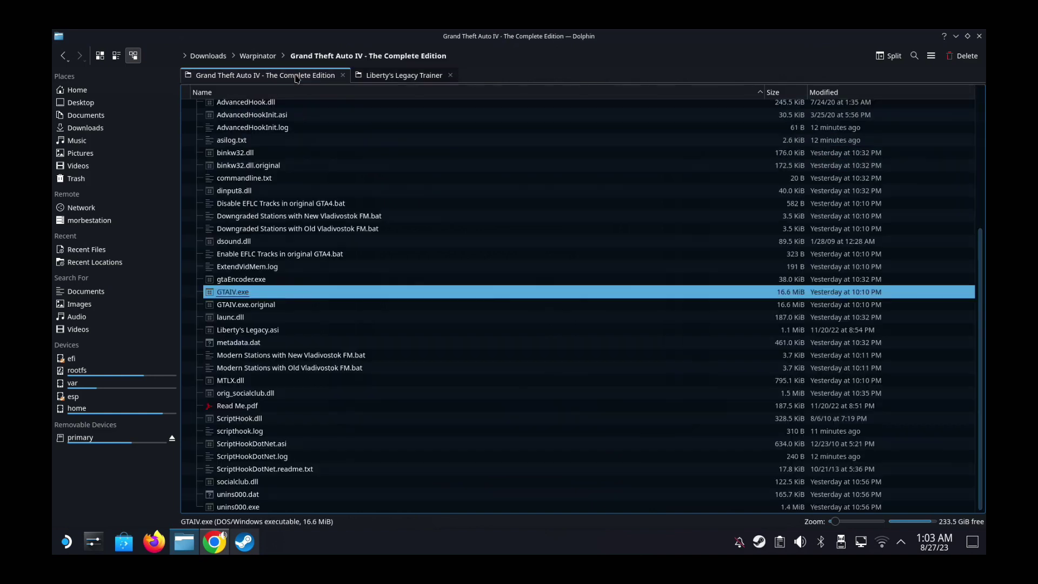
pyautogui.click(373, 76)
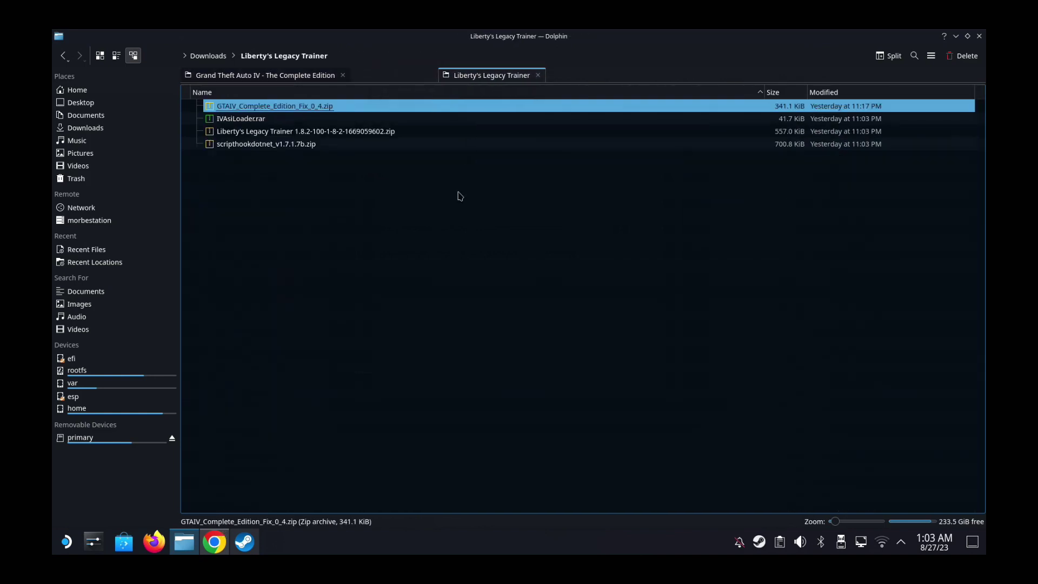
pyautogui.doubleClick(330, 106)
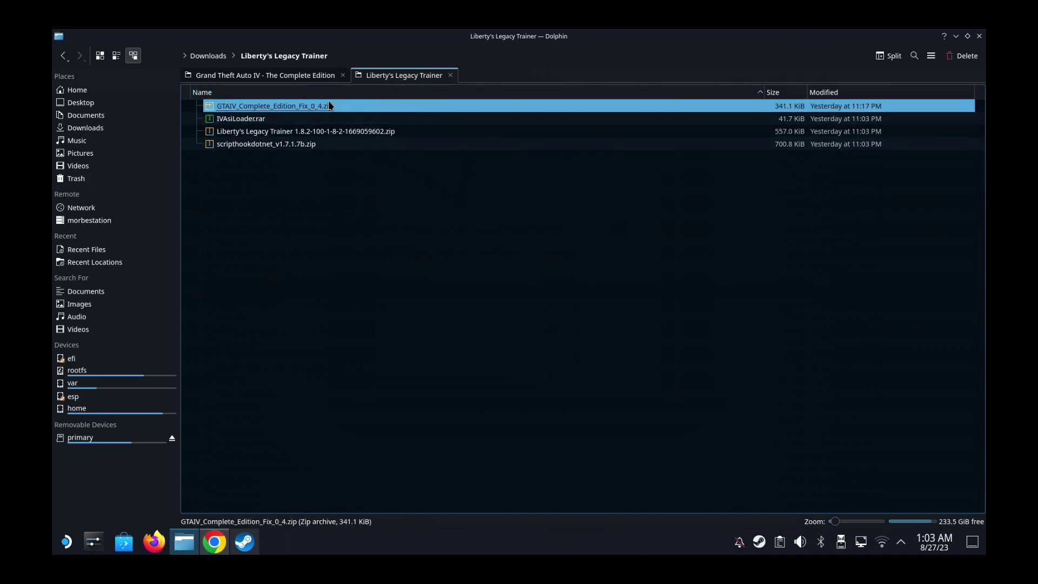
pyautogui.moveTo(482, 323); pyautogui.dragTo(270, 388)
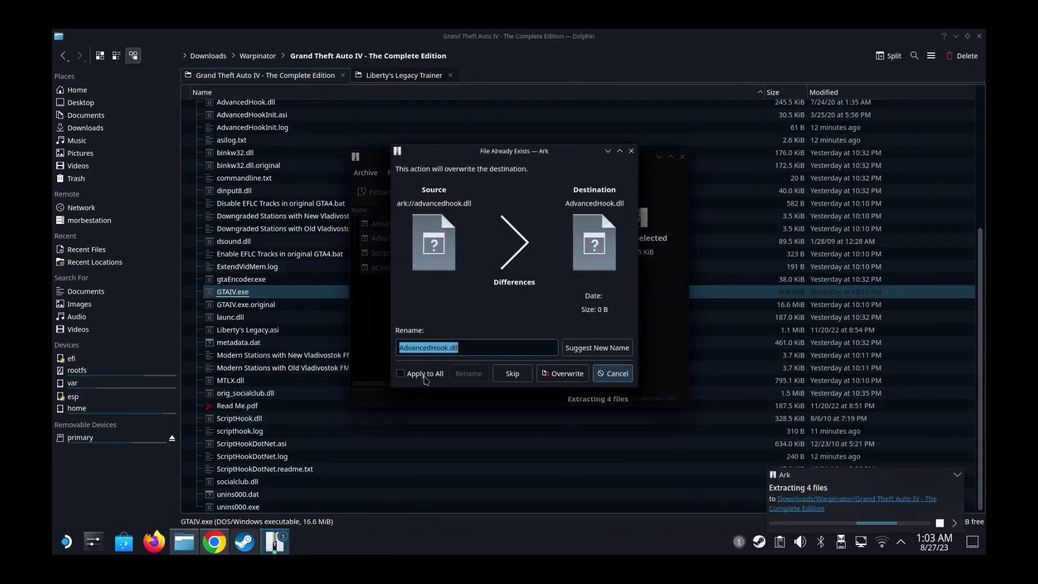
pyautogui.click(569, 373)
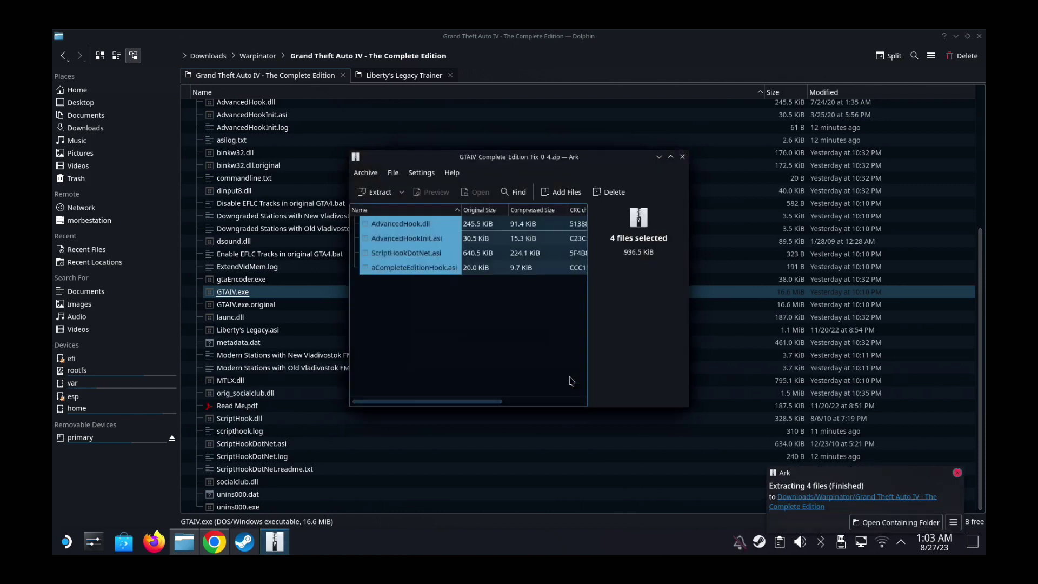
pyautogui.click(682, 156)
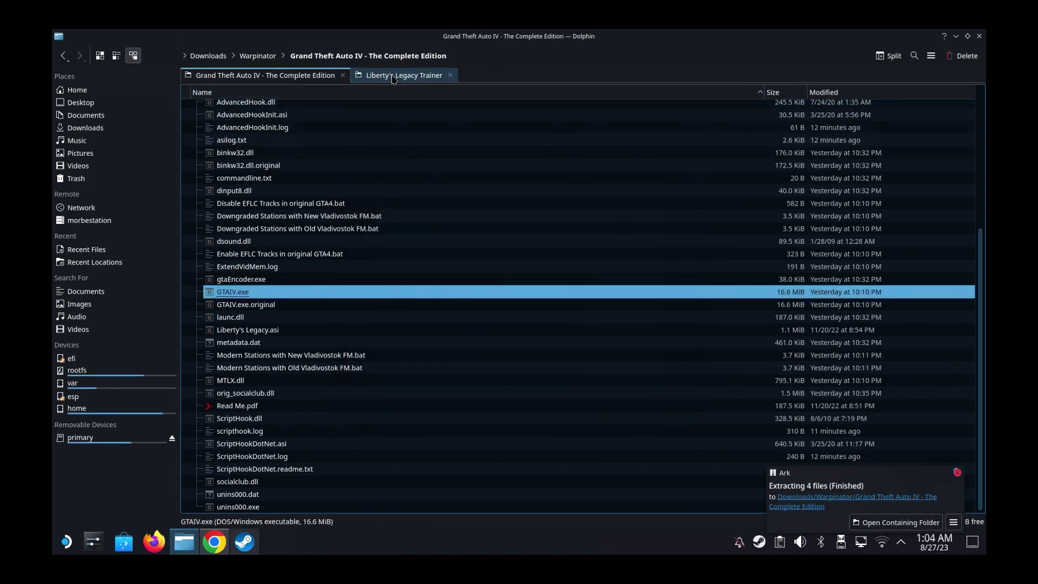
# Extract only dsound.dll from IVAsiLoader.rar into the Grand Theft Auto IV - The Complete Edition folder, overwriting the existing file.
pyautogui.click(393, 79)
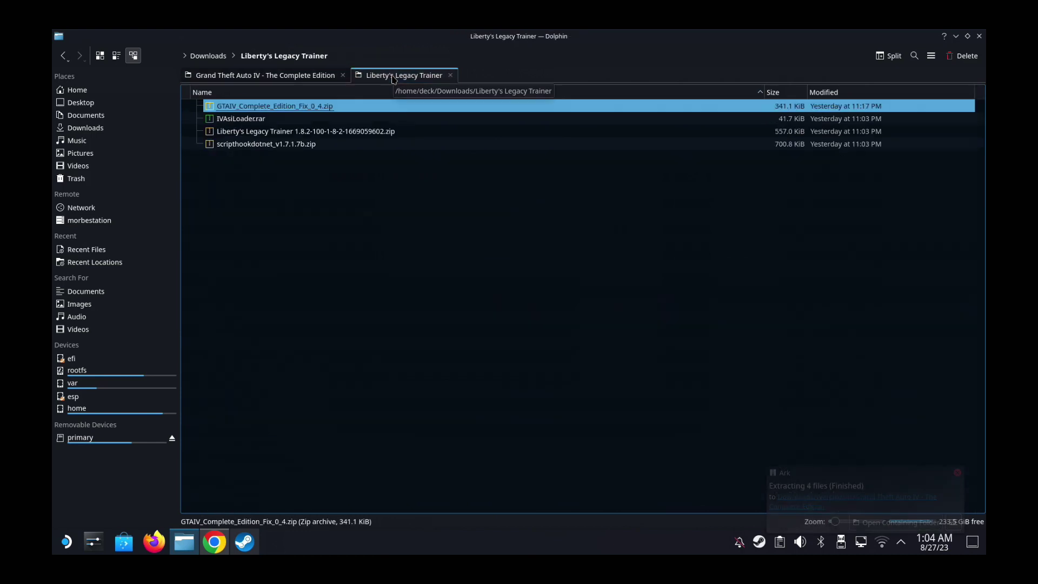
pyautogui.click(235, 121)
pyautogui.doubleClick(235, 120)
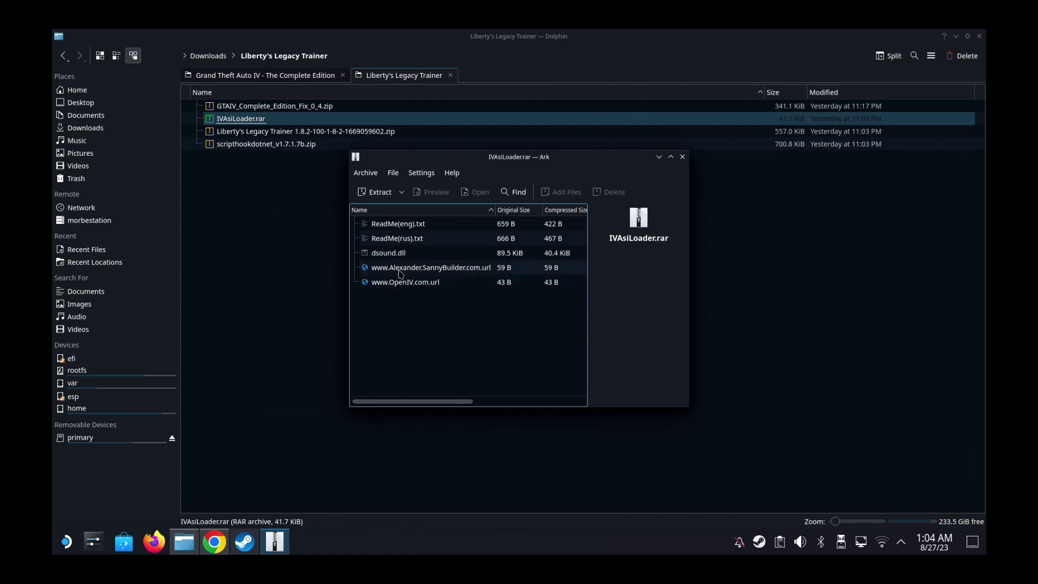
pyautogui.click(389, 253)
pyautogui.click(265, 75)
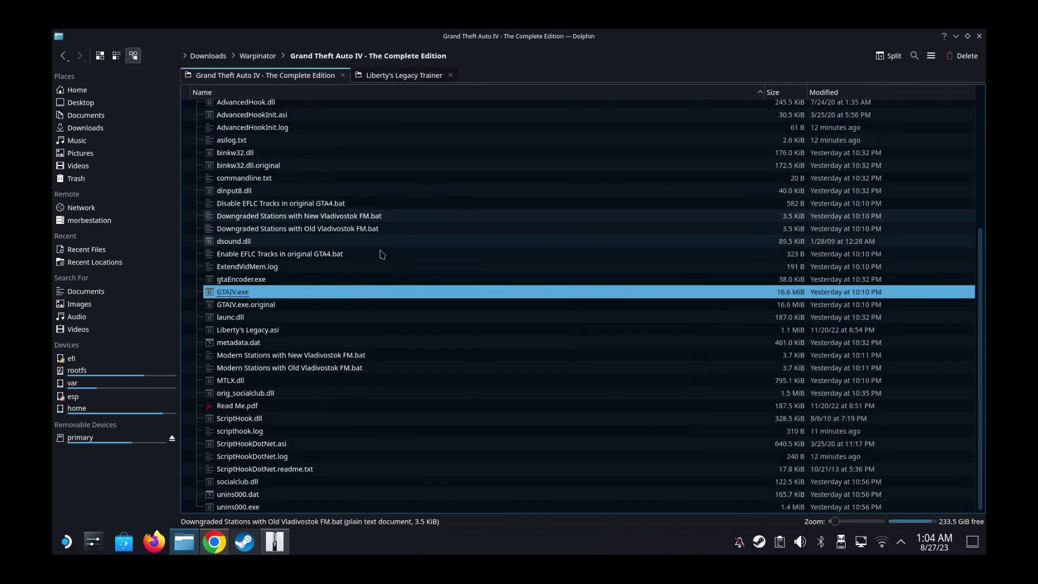
pyautogui.click(274, 542)
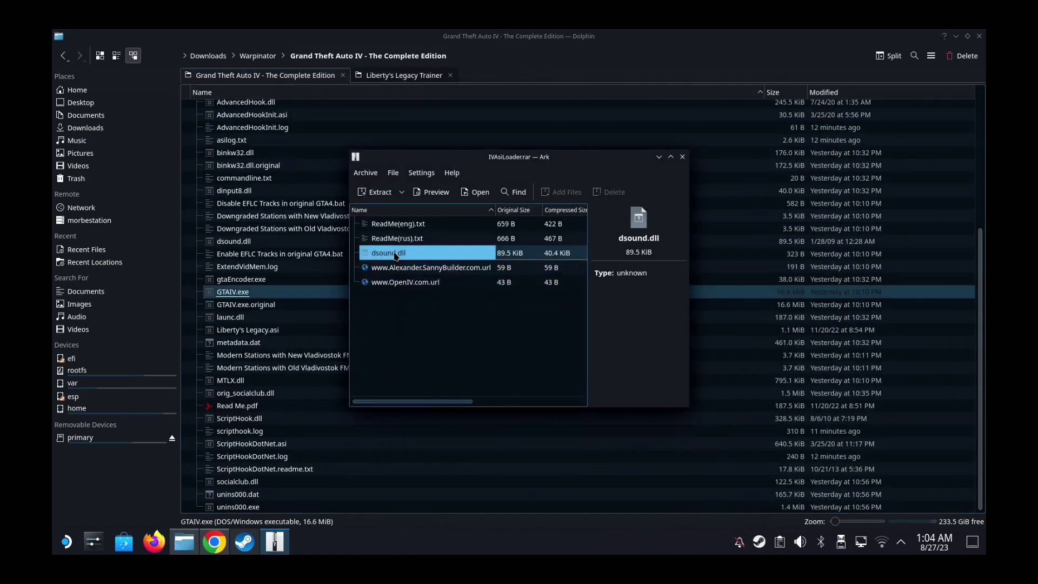
pyautogui.moveTo(393, 254); pyautogui.dragTo(238, 278)
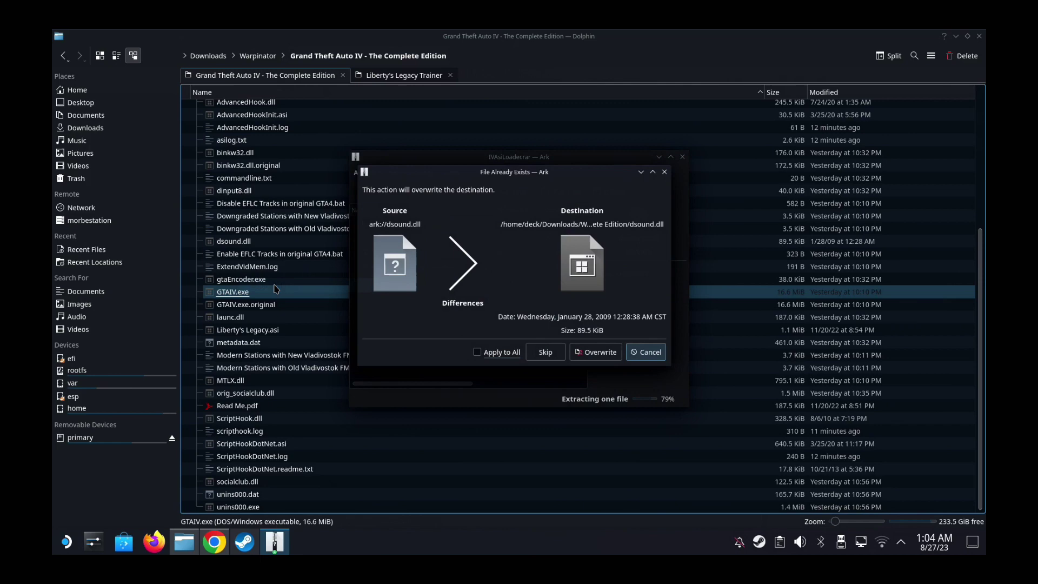
pyautogui.click(589, 352)
pyautogui.click(670, 156)
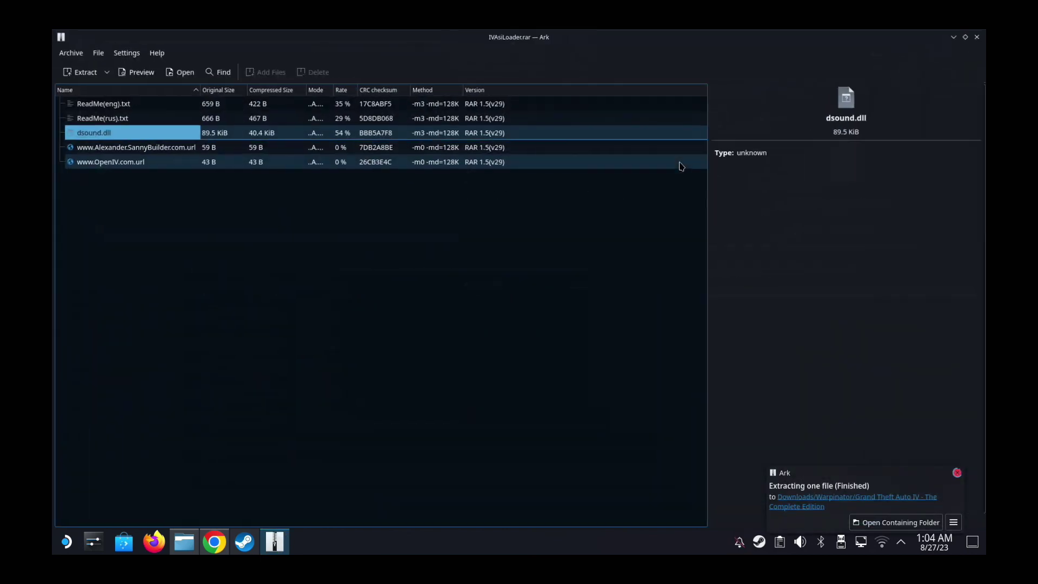
pyautogui.click(979, 35)
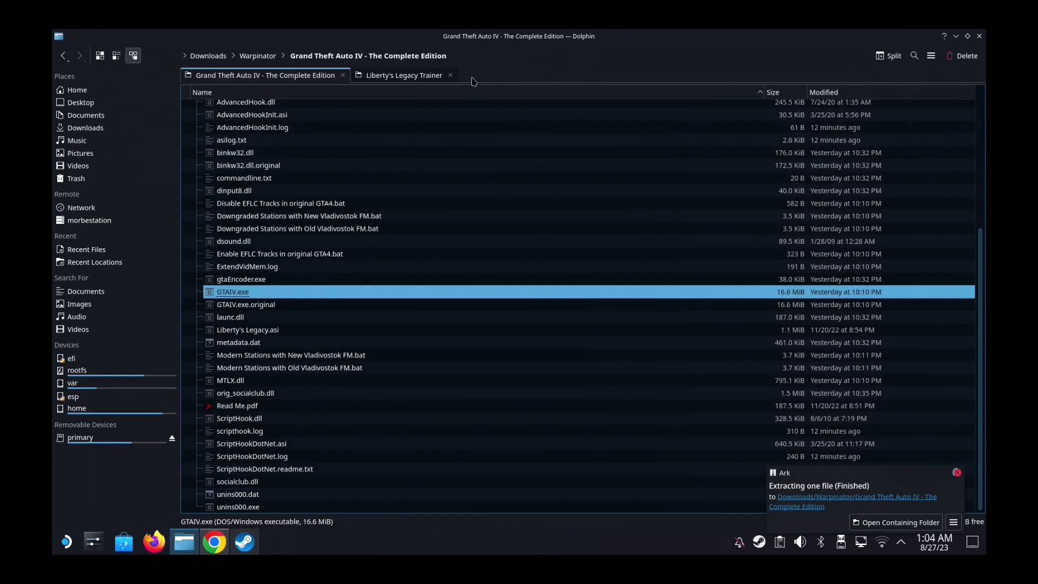
# Extract everything in scripthookdotnet_v1.7.1.7b.zip, including the scripts folder, into the Grand Theft Auto IV - The Complete Edition folder, overwriting all existing files.
pyautogui.click(410, 81)
pyautogui.click(248, 145)
pyautogui.doubleClick(247, 145)
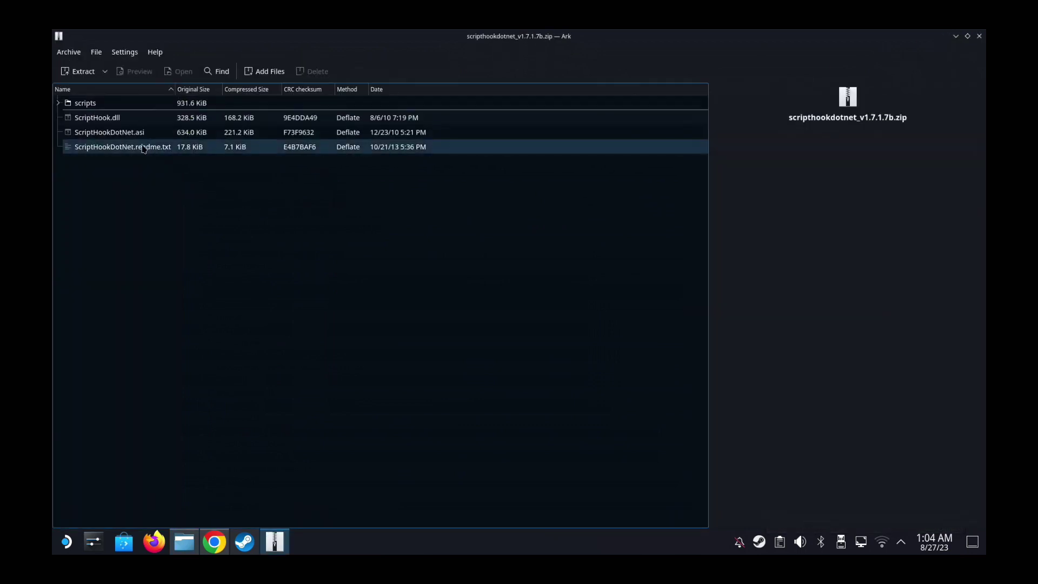
pyautogui.moveTo(160, 180); pyautogui.dragTo(69, 108)
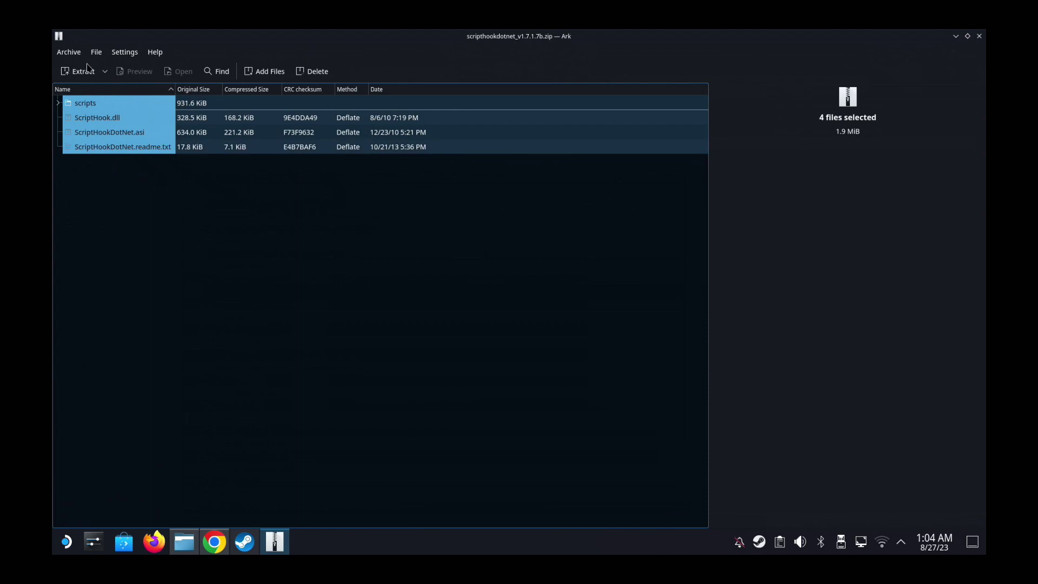
pyautogui.click(967, 37)
pyautogui.click(265, 75)
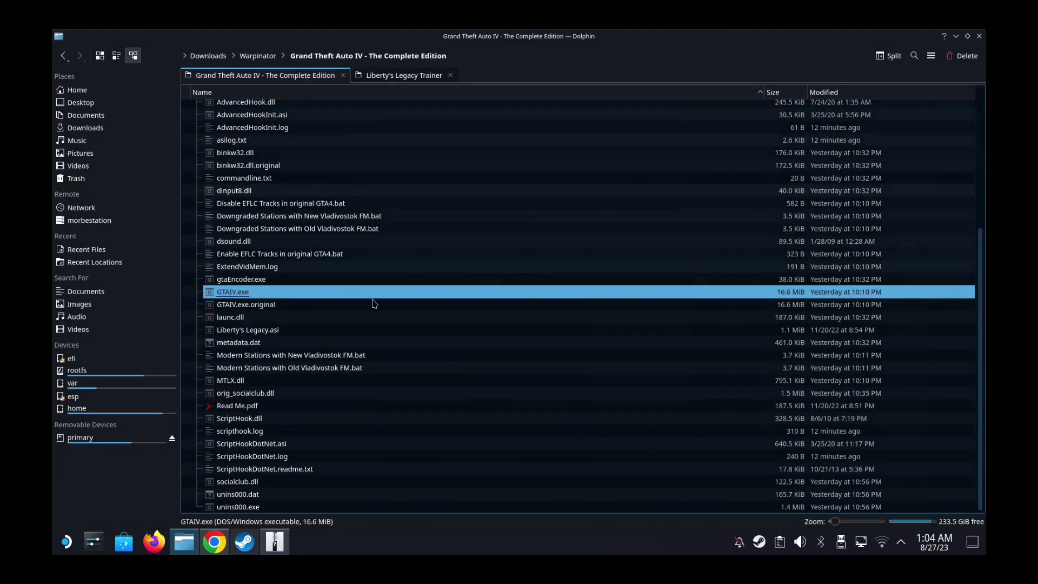
pyautogui.click(275, 541)
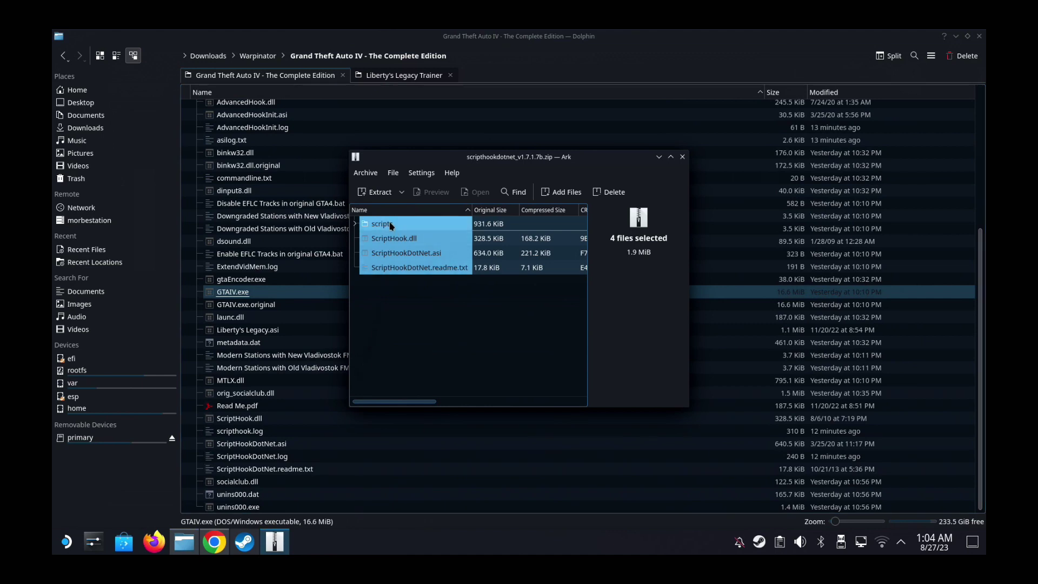
pyautogui.moveTo(386, 225); pyautogui.dragTo(264, 347)
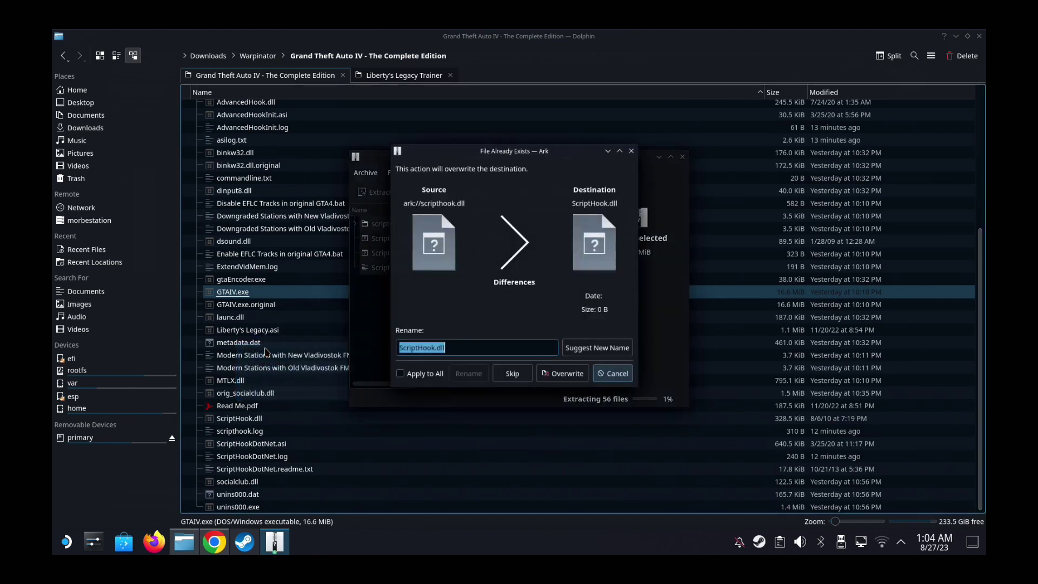
pyautogui.click(432, 373)
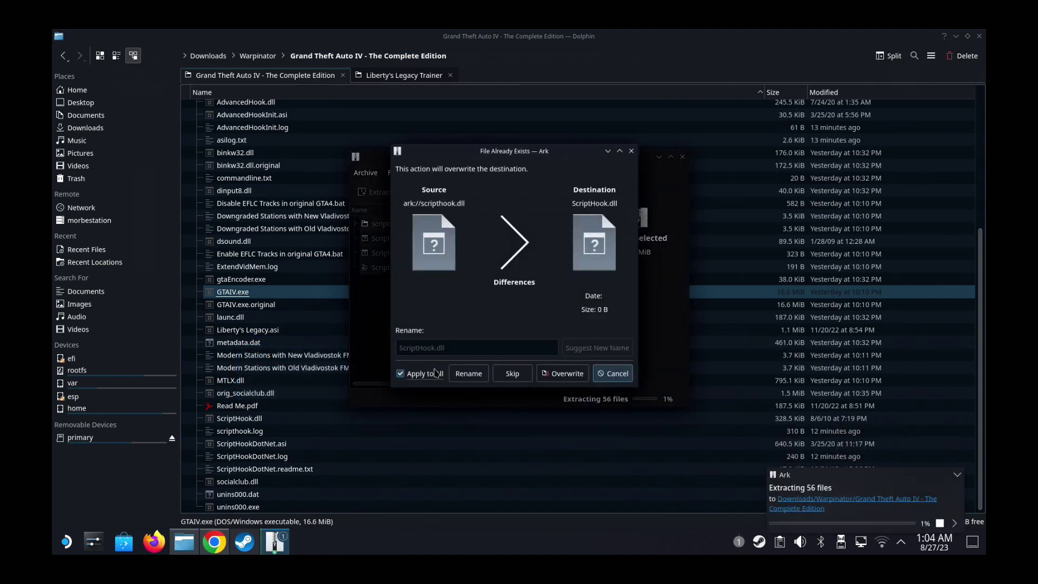
pyautogui.click(570, 375)
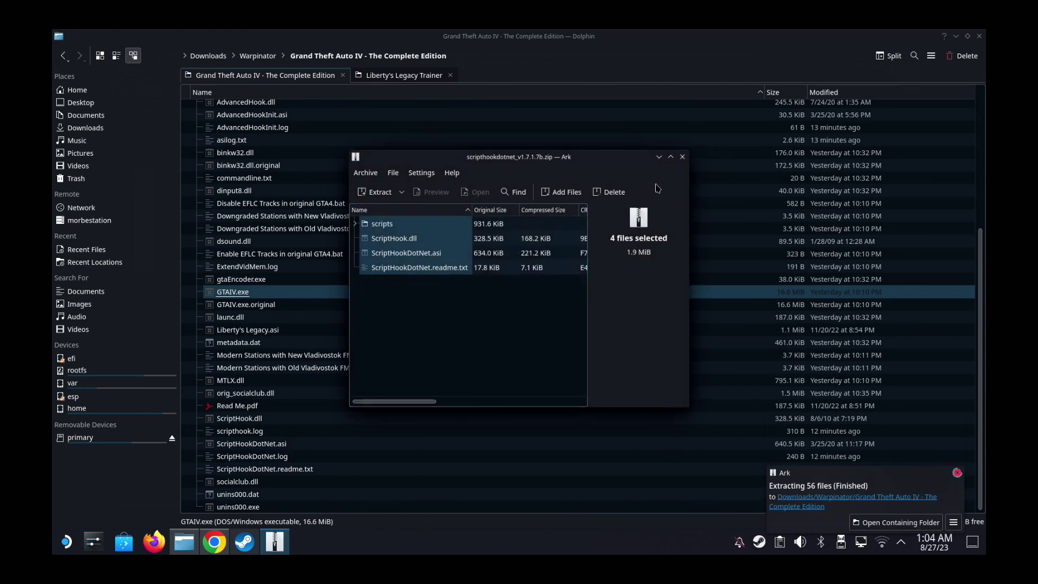
pyautogui.click(683, 158)
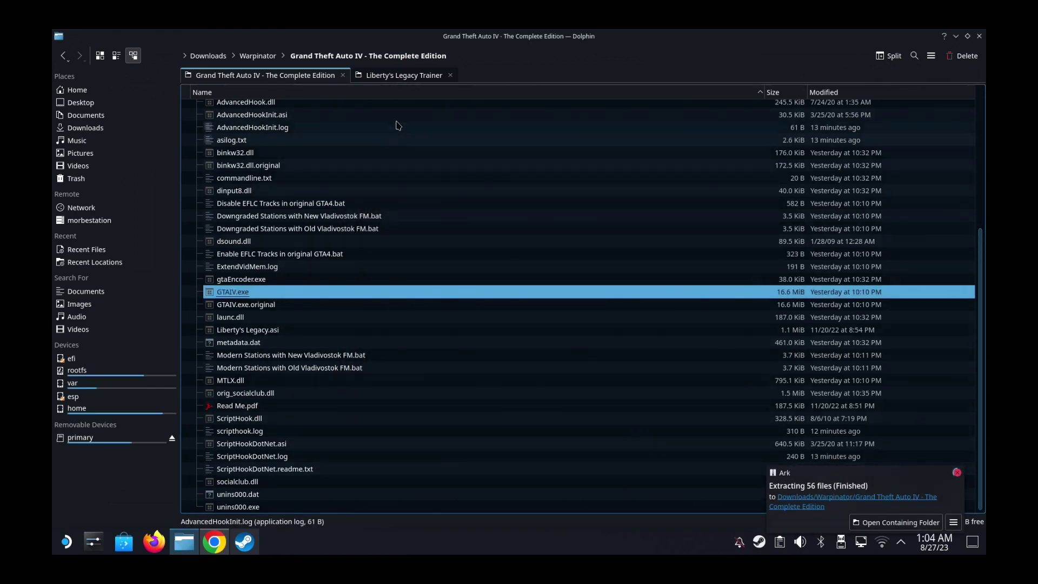
# Examine ScriptHookDotNet.asi inside GTAIV_Complete_Edition_Fix_0_4.zip and return to the Grand Theft Auto IV - The Complete Edition folder.
pyautogui.click(402, 78)
pyautogui.doubleClick(302, 106)
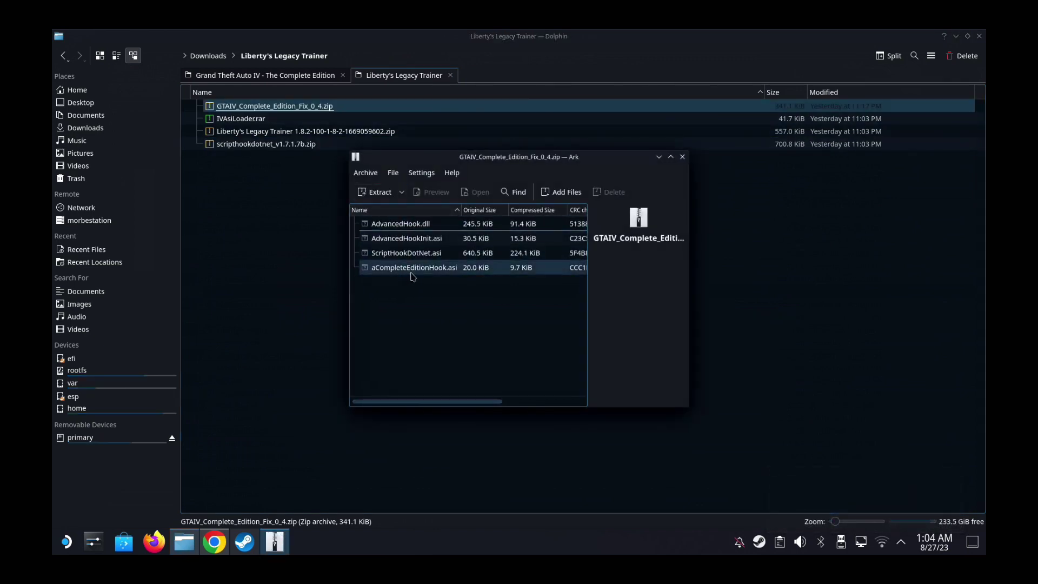
pyautogui.click(408, 268)
pyautogui.click(402, 257)
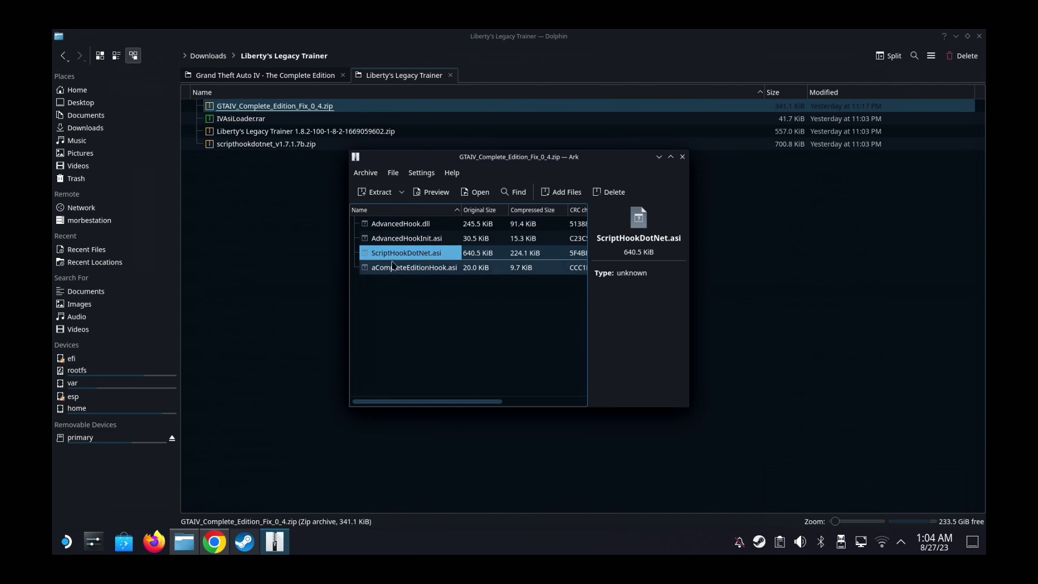
pyautogui.click(682, 157)
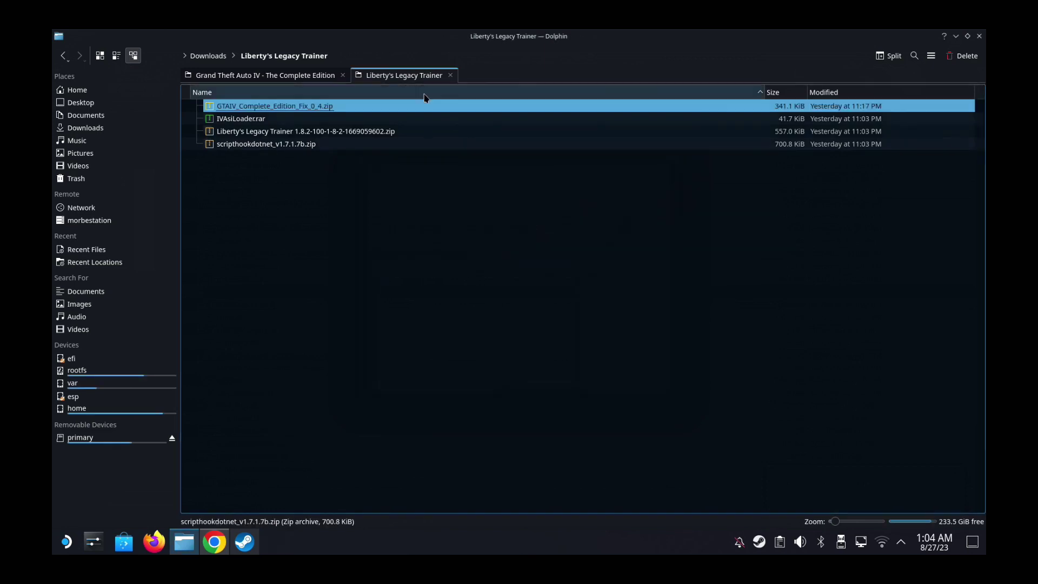
pyautogui.click(308, 78)
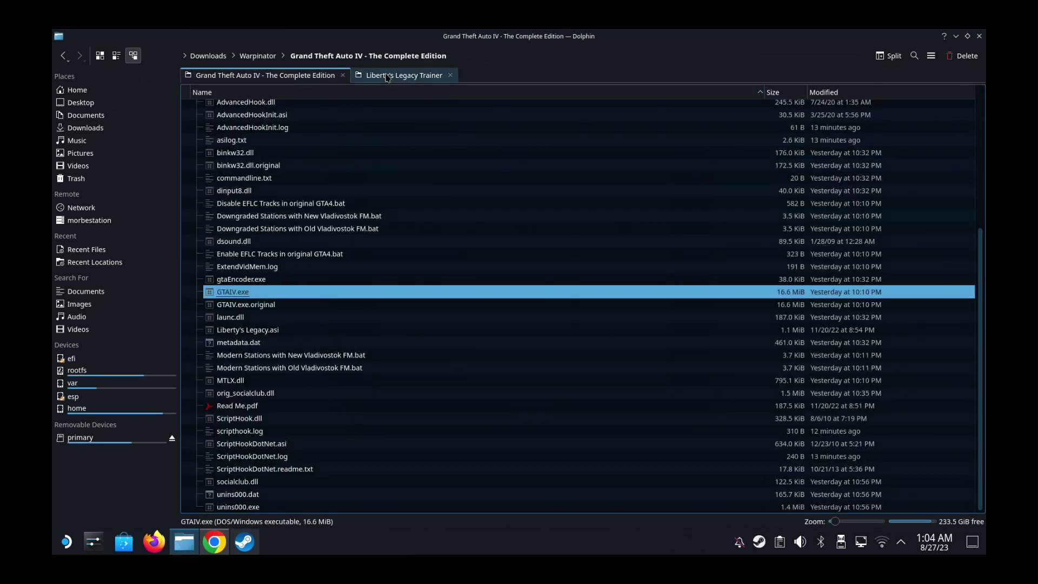
# Extract everything in Liberty's Legacy Trainer 1.8.2-100-1-8-2-1669059602.zip into the Grand Theft Auto IV - The Complete Edition folder, overwriting all existing files.
pyautogui.click(387, 77)
pyautogui.doubleClick(267, 133)
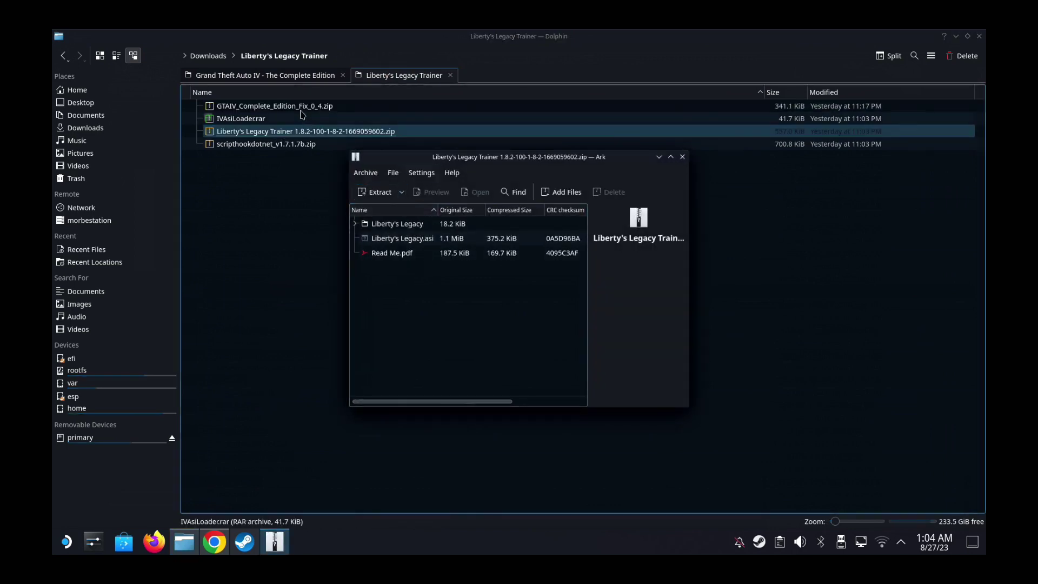
pyautogui.click(282, 77)
pyautogui.click(273, 540)
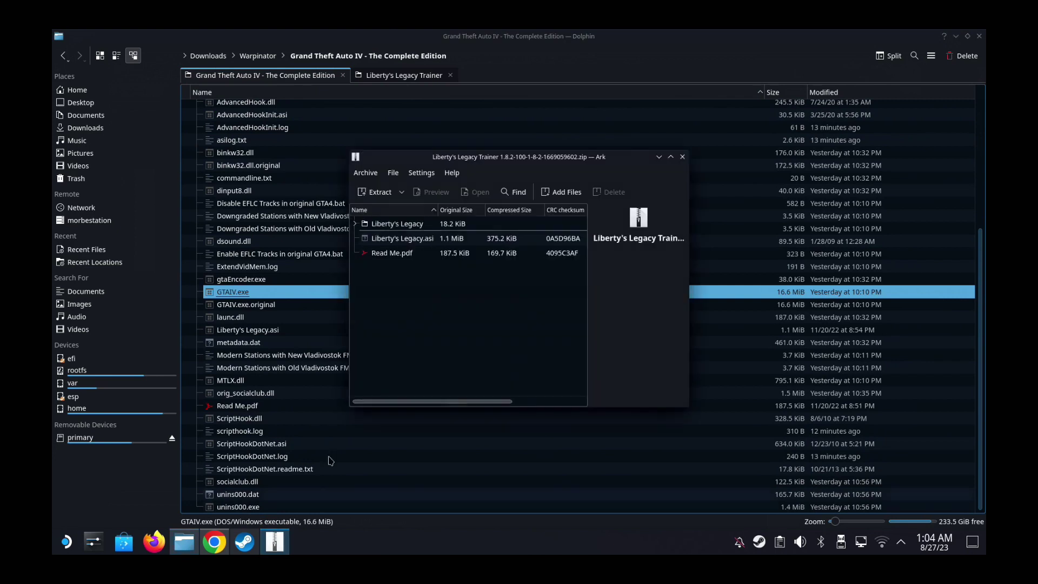
pyautogui.moveTo(413, 282); pyautogui.dragTo(249, 363)
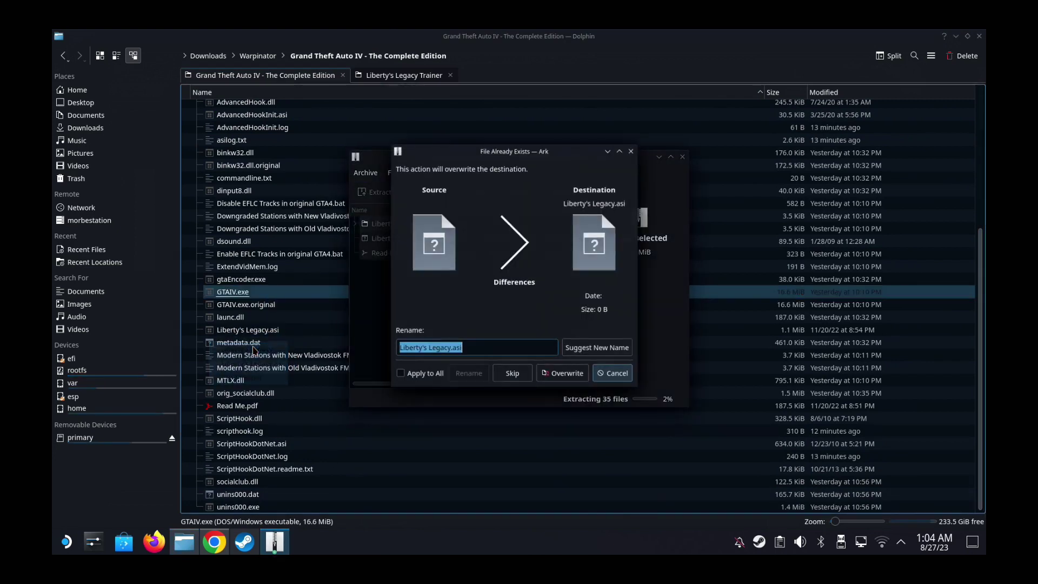
pyautogui.click(429, 379)
pyautogui.click(568, 374)
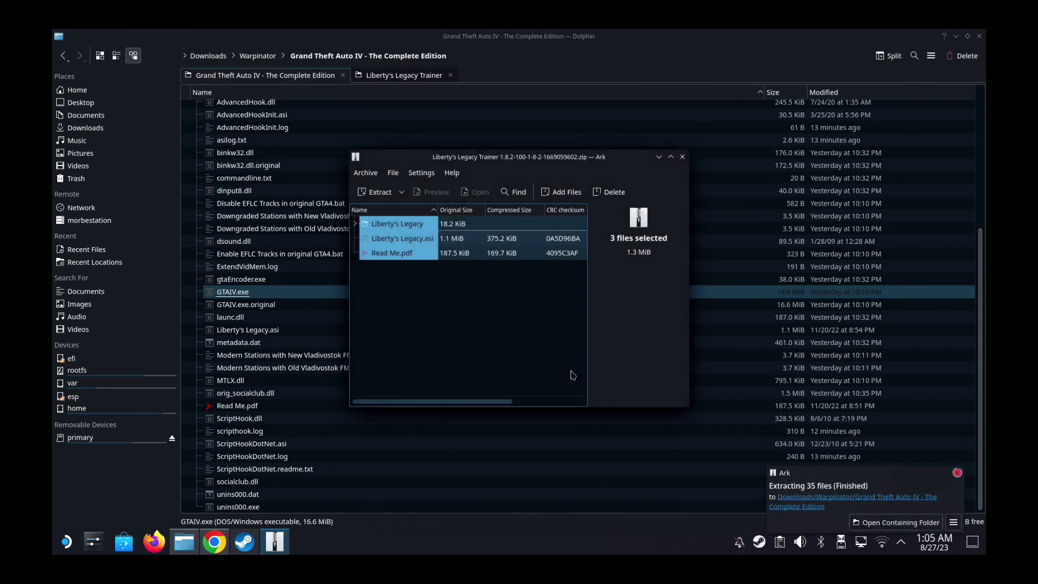
pyautogui.click(682, 156)
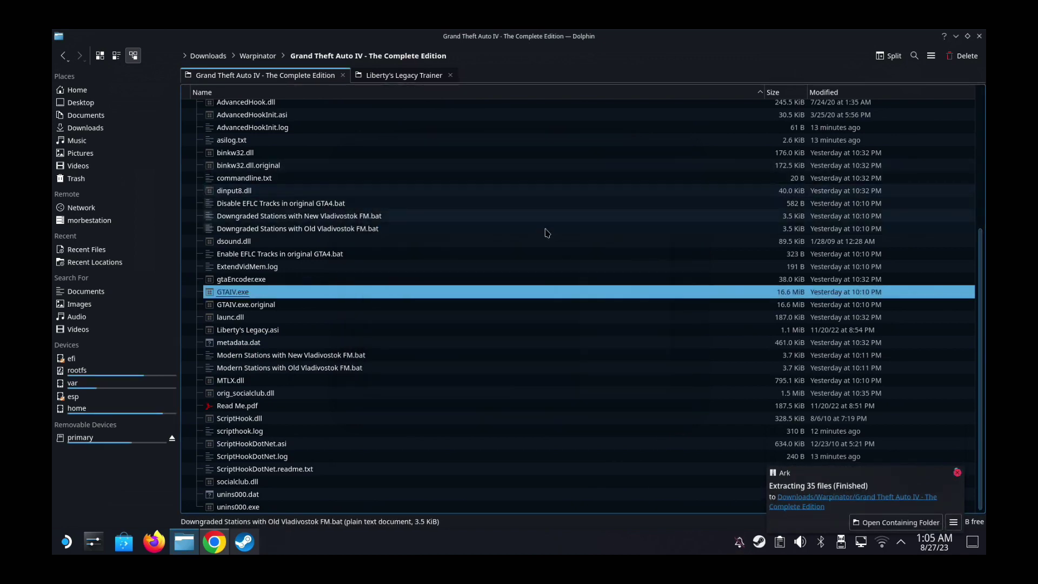
pyautogui.scroll(6, 514, 223)
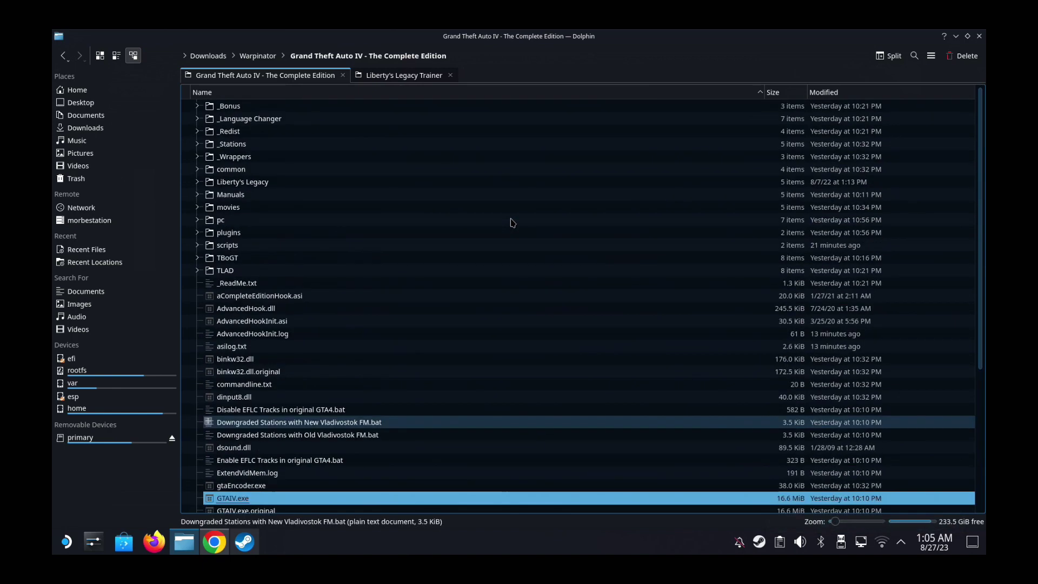
pyautogui.click(955, 36)
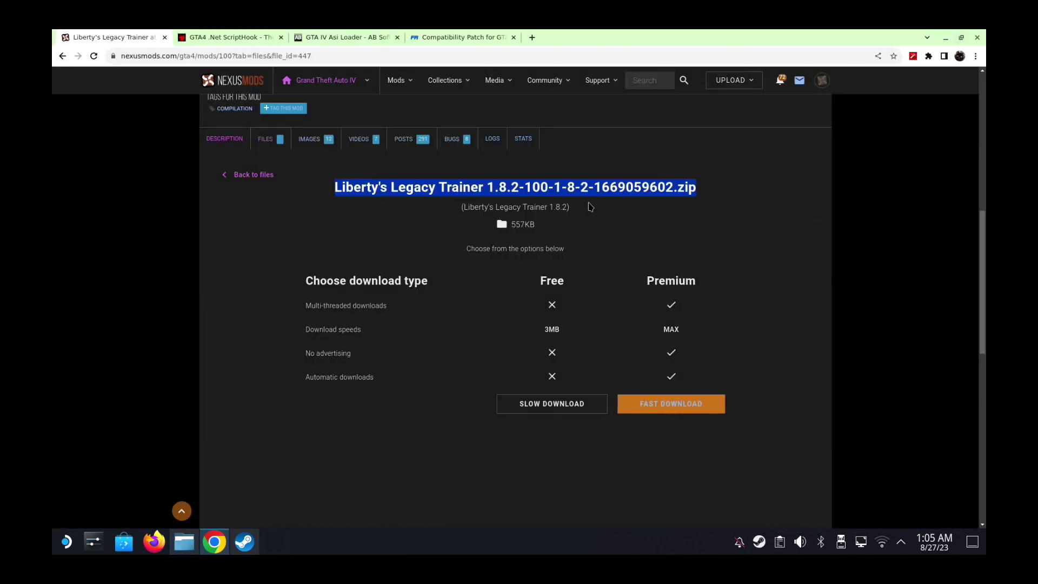
pyautogui.click(944, 37)
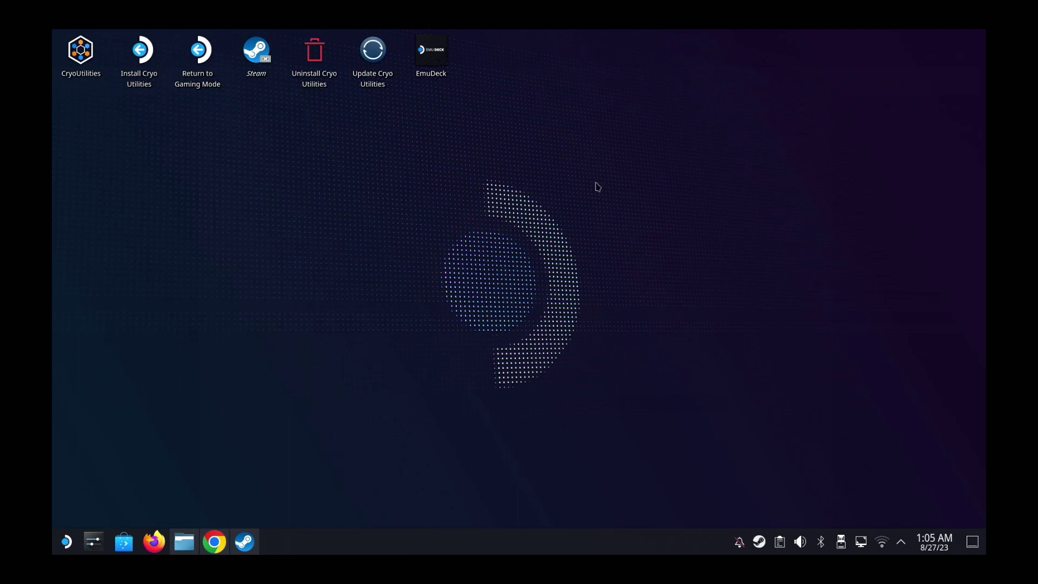
pyautogui.click(184, 543)
pyautogui.click(184, 544)
pyautogui.click(66, 541)
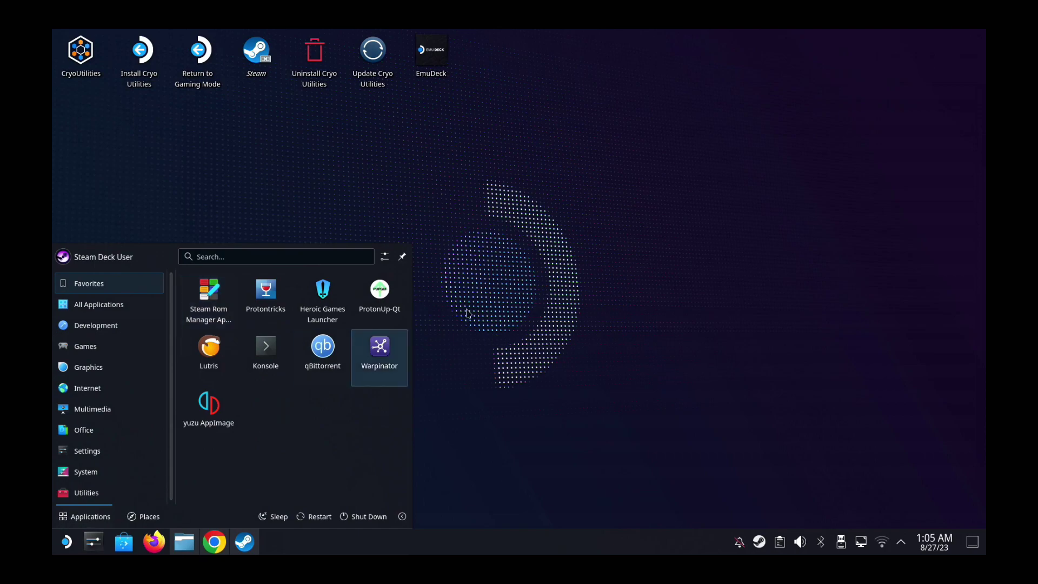
pyautogui.click(380, 348)
pyautogui.moveTo(193, 543)
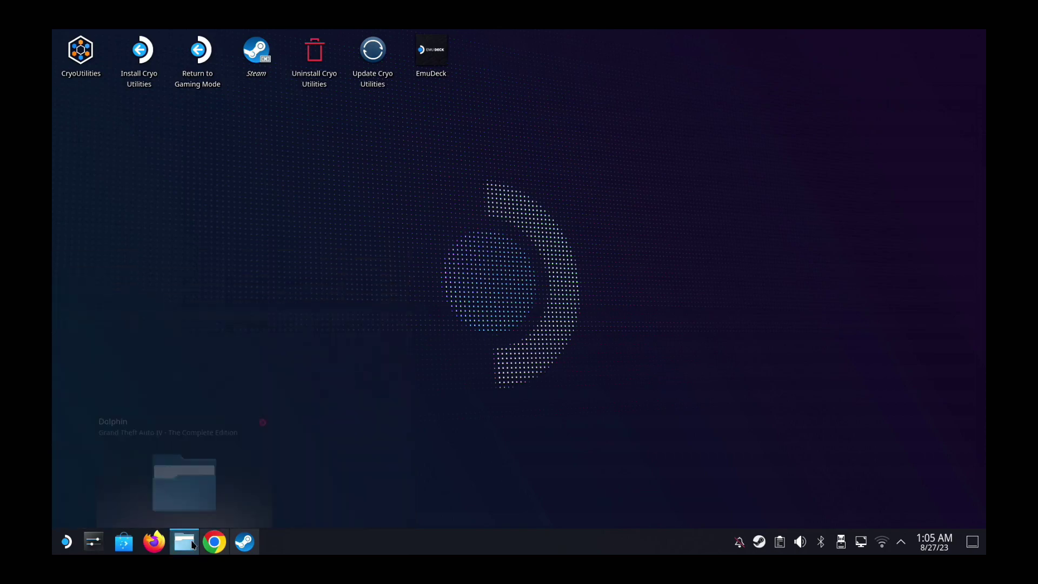
pyautogui.click(193, 543)
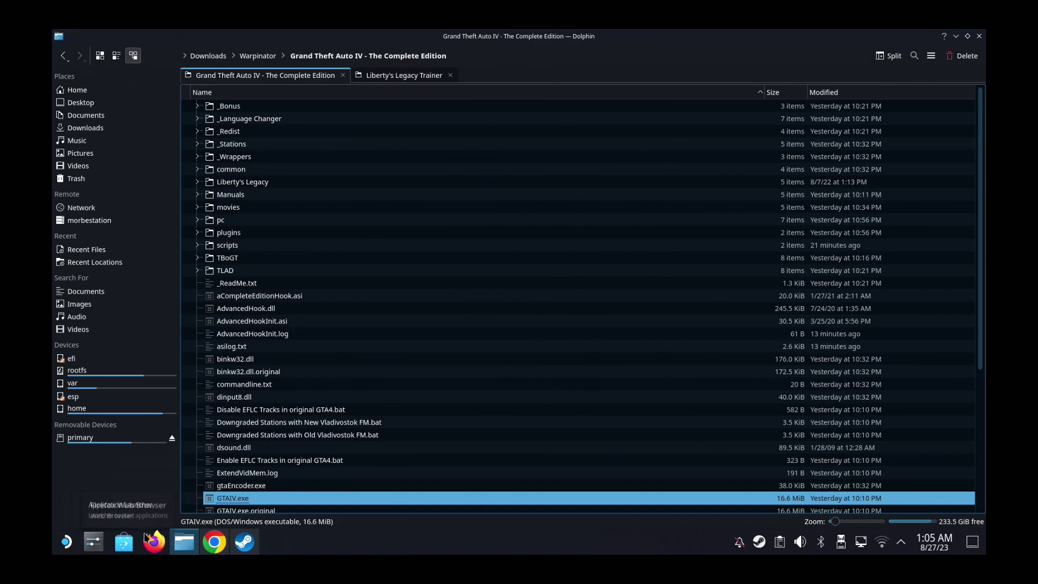
# Search for protontricks in the Discover software center, launch Protontricks and locate the GTAIV non-Steam shortcut in its app list.
pyautogui.click(128, 547)
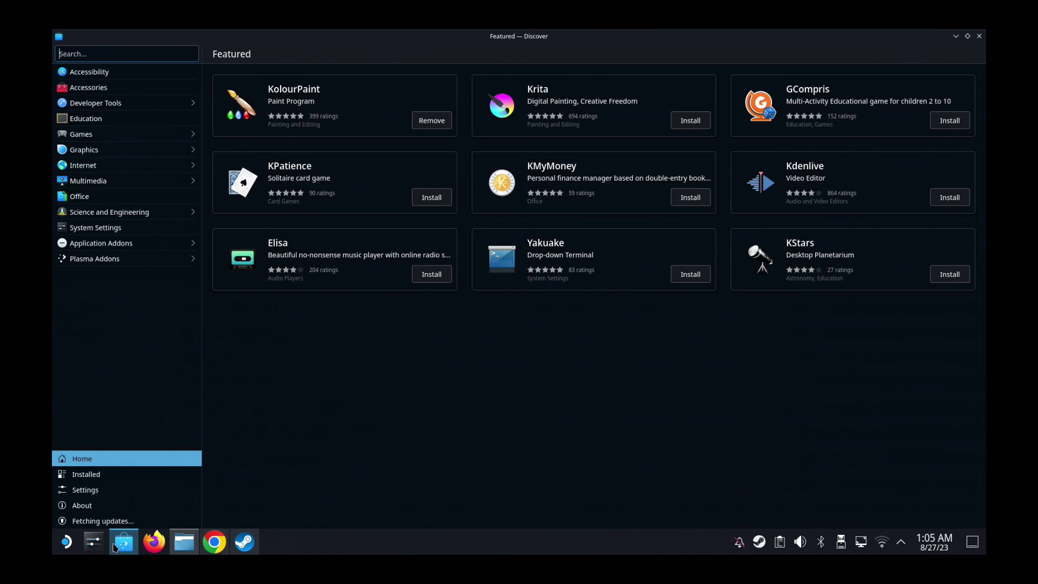
pyautogui.moveTo(120, 546)
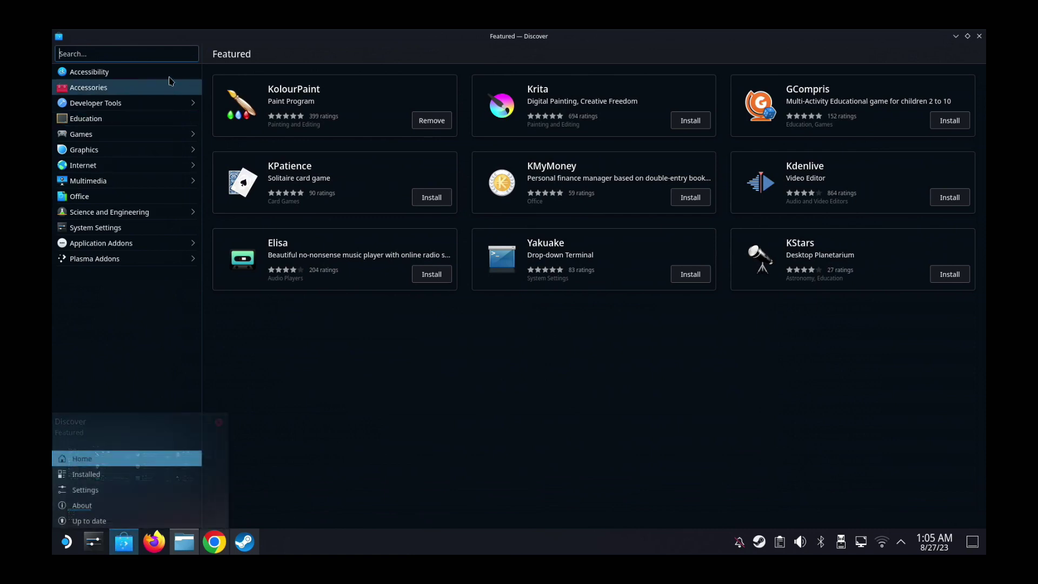
pyautogui.click(175, 54)
pyautogui.write('pro')
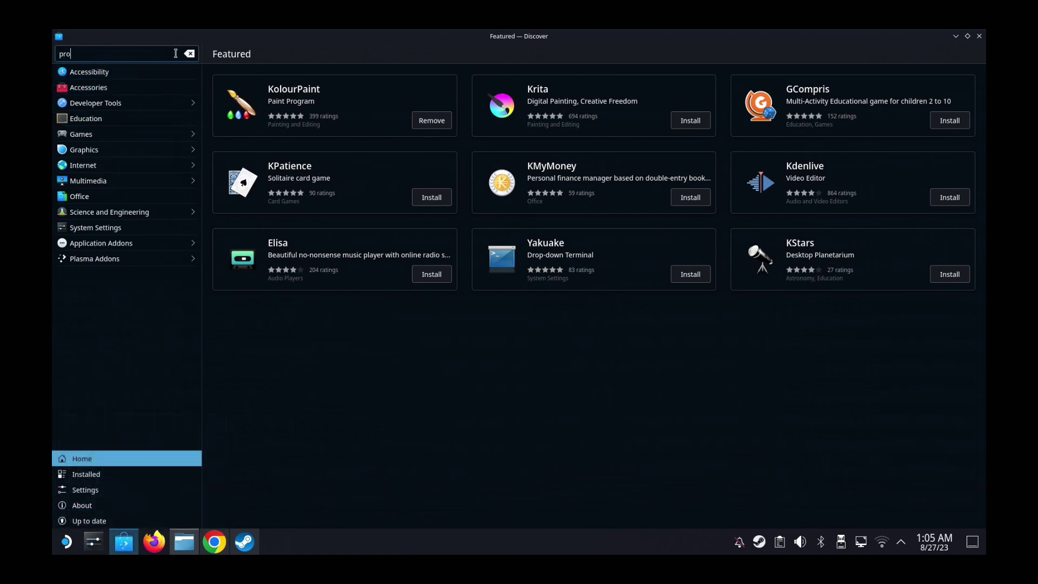
pyautogui.write('tontricks')
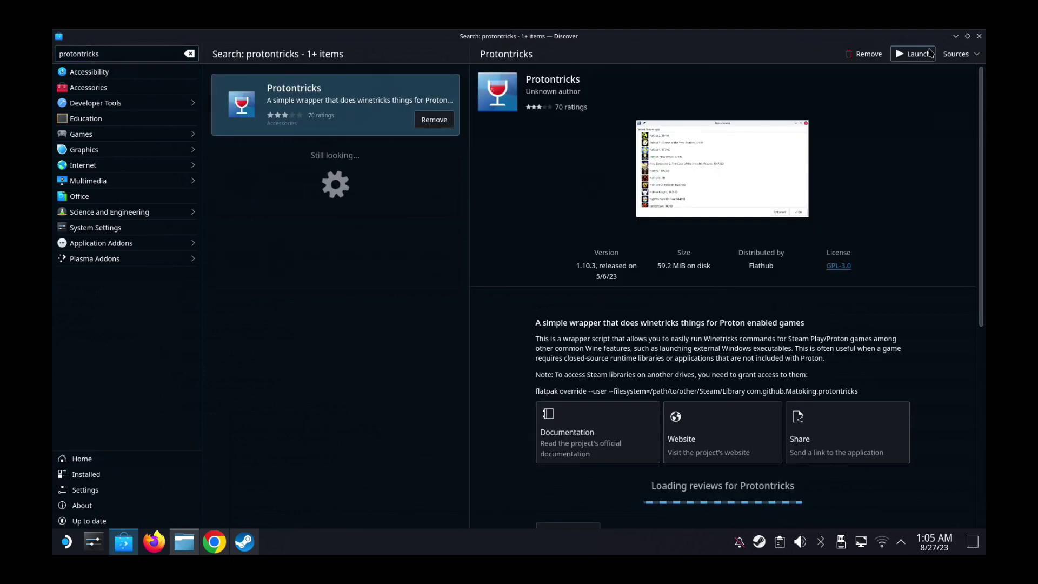
pyautogui.click(928, 54)
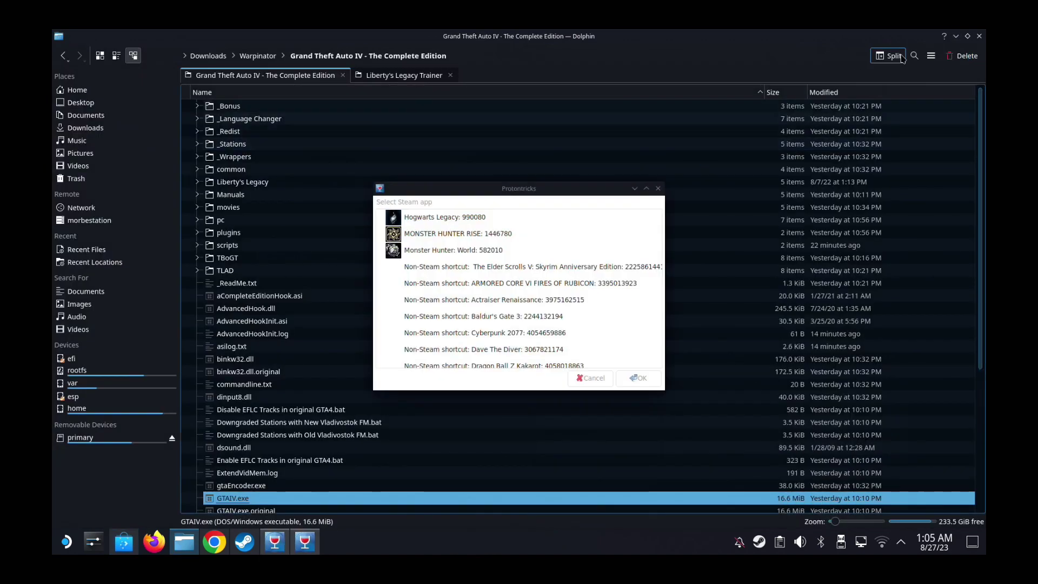
pyautogui.scroll(-2, 518, 313)
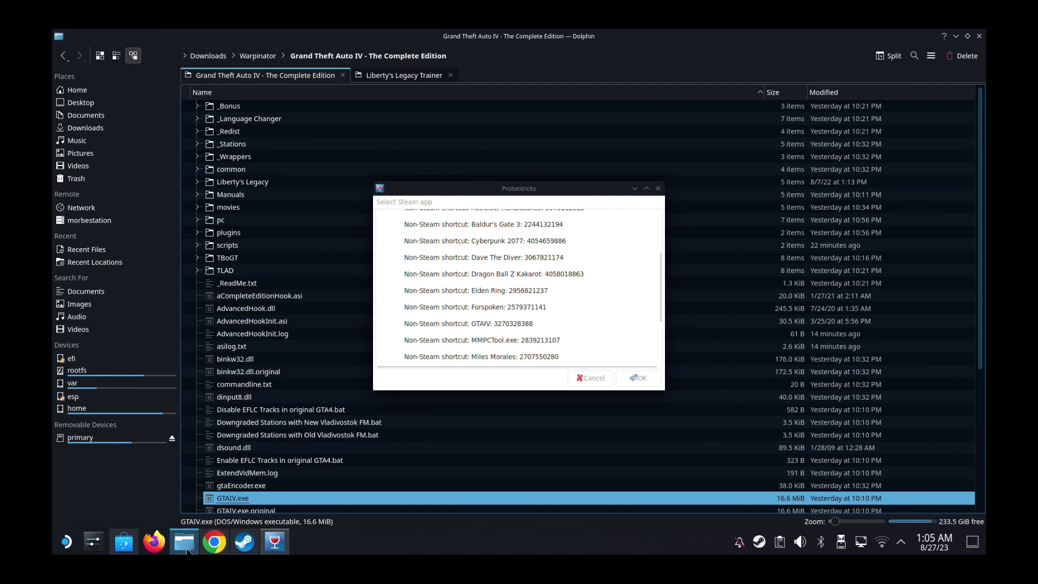
# Switch to the Dolphin file manager, open the Home folder in a new tab and check the Show Hidden Files option.
pyautogui.click(178, 487)
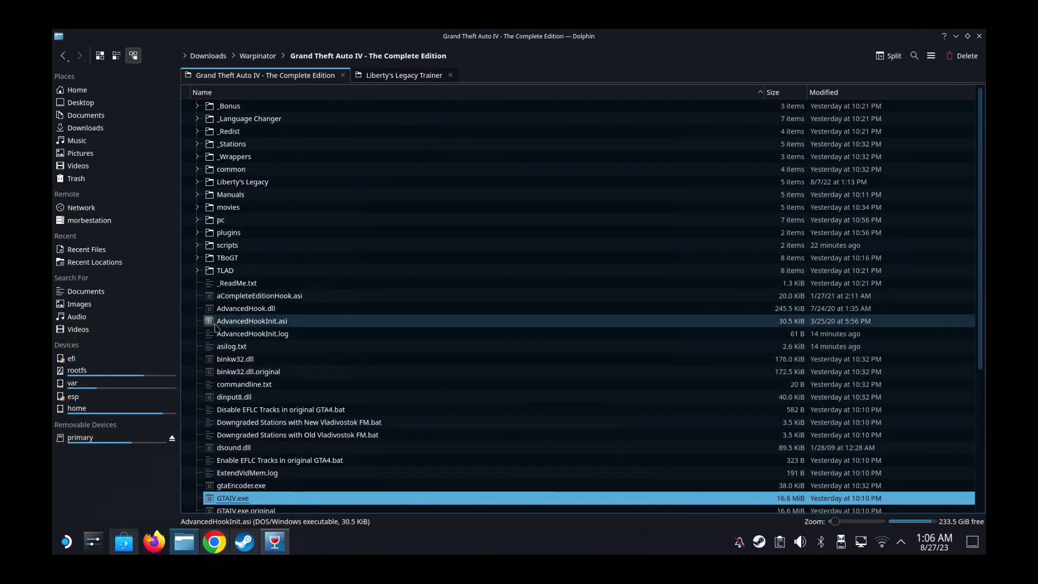
pyautogui.rightClick(86, 94)
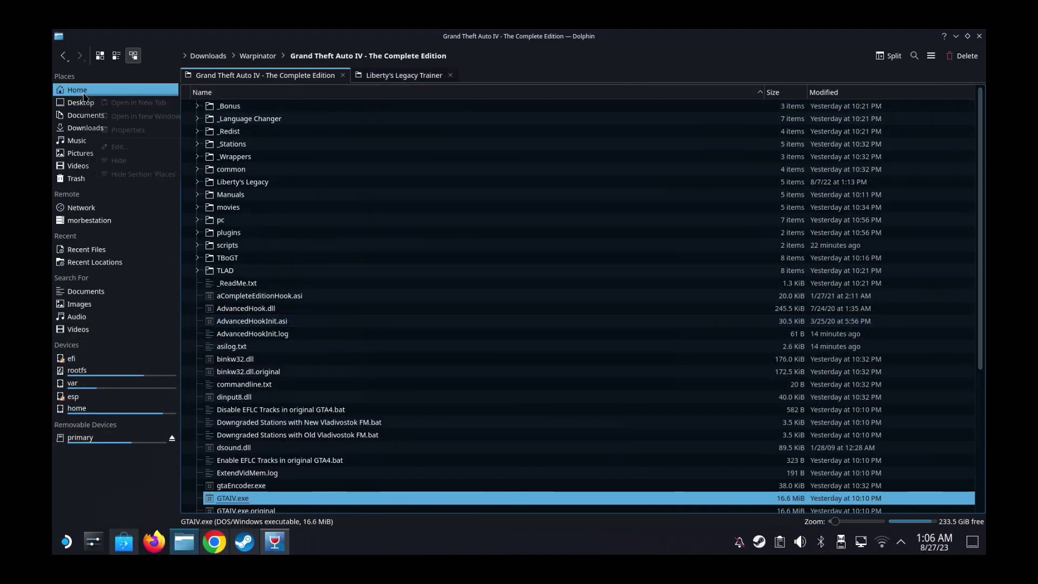
pyautogui.click(104, 104)
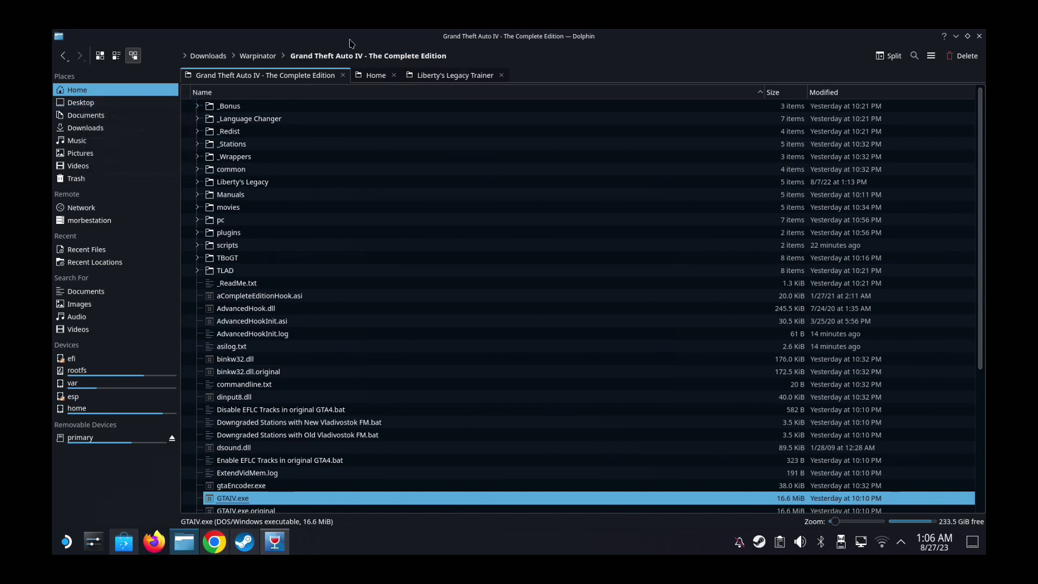
pyautogui.click(375, 75)
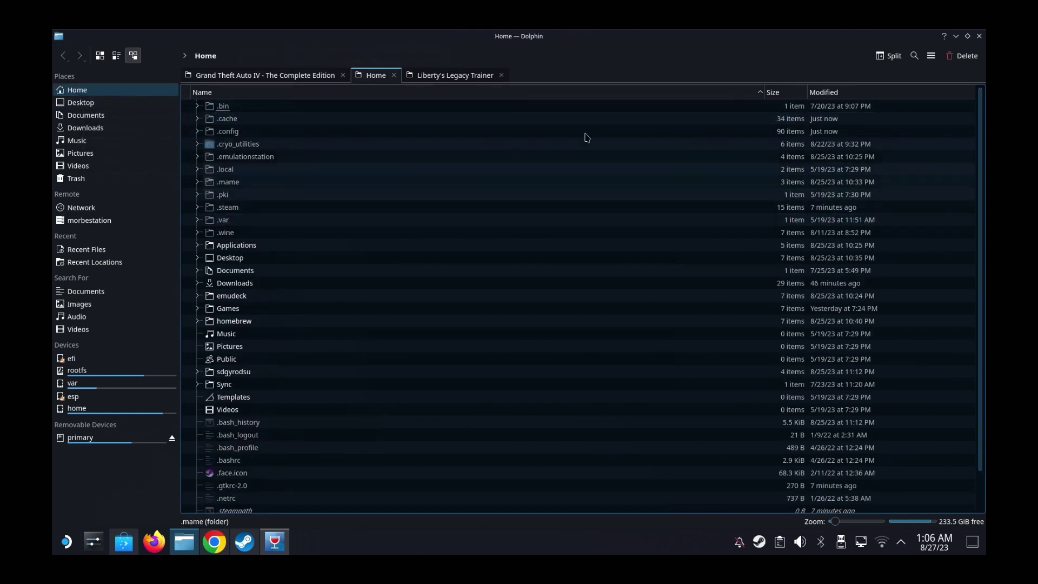
pyautogui.click(931, 56)
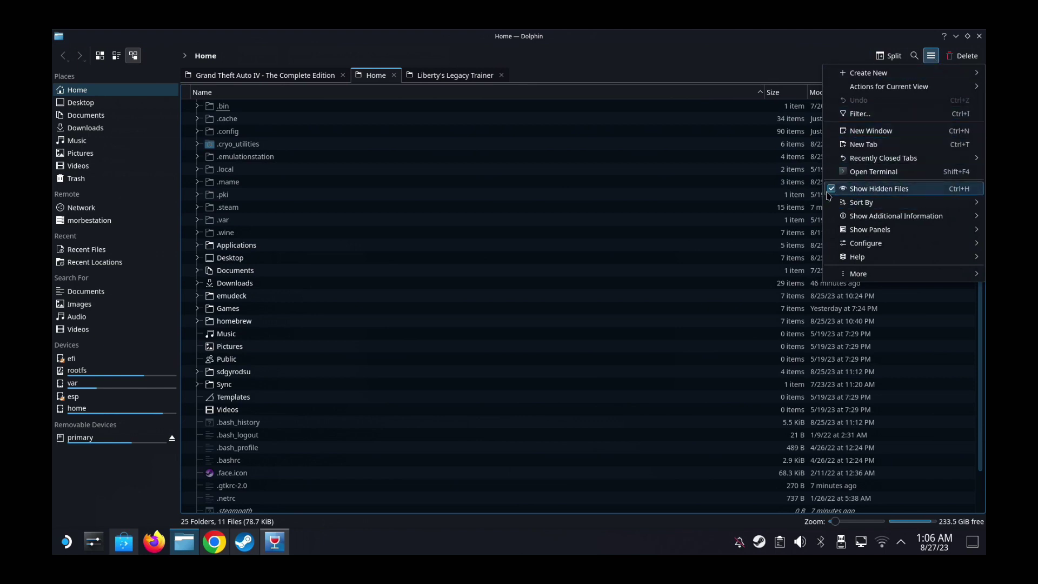
pyautogui.click(493, 229)
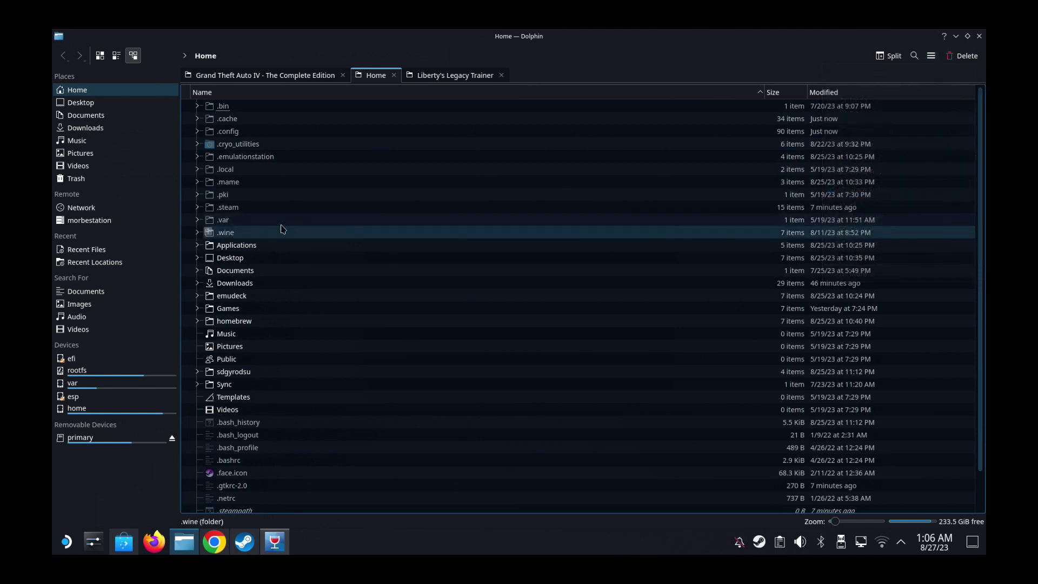
# Go from Home through .steam, steam and steamapps into the compatdata folder.
pyautogui.click(228, 212)
pyautogui.doubleClick(242, 211)
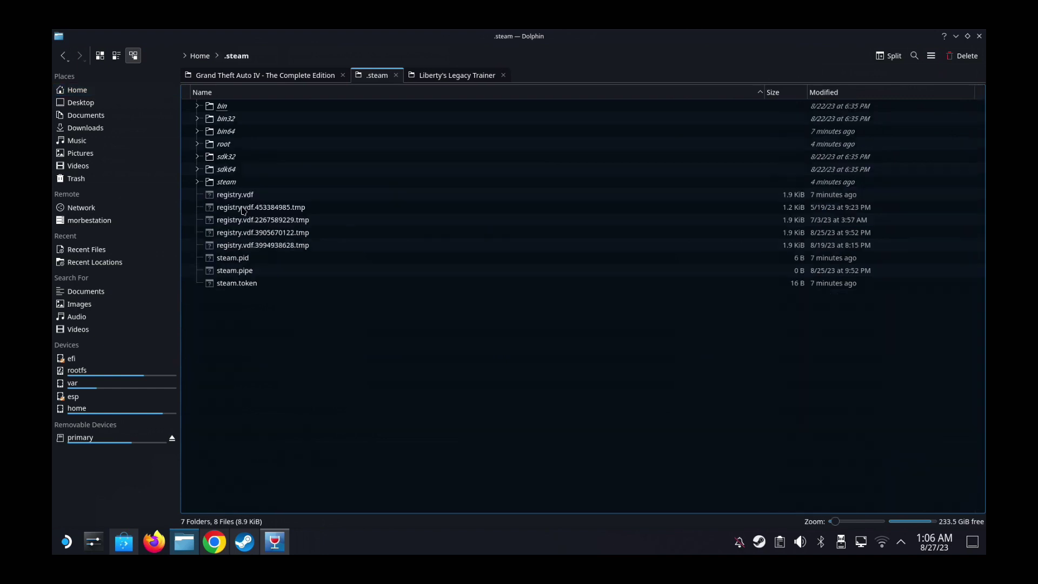
pyautogui.click(219, 184)
pyautogui.doubleClick(219, 184)
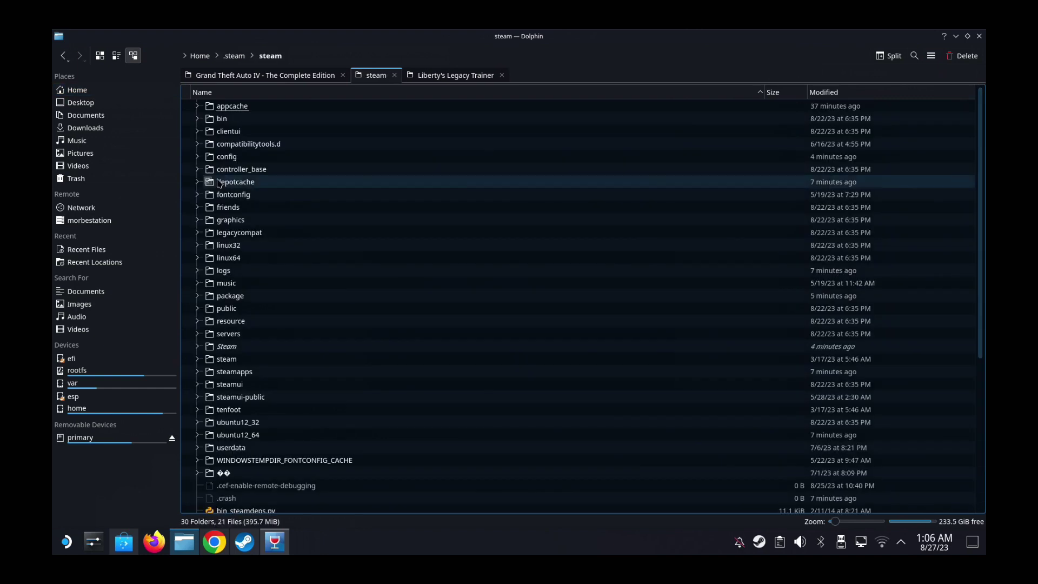
pyautogui.doubleClick(250, 372)
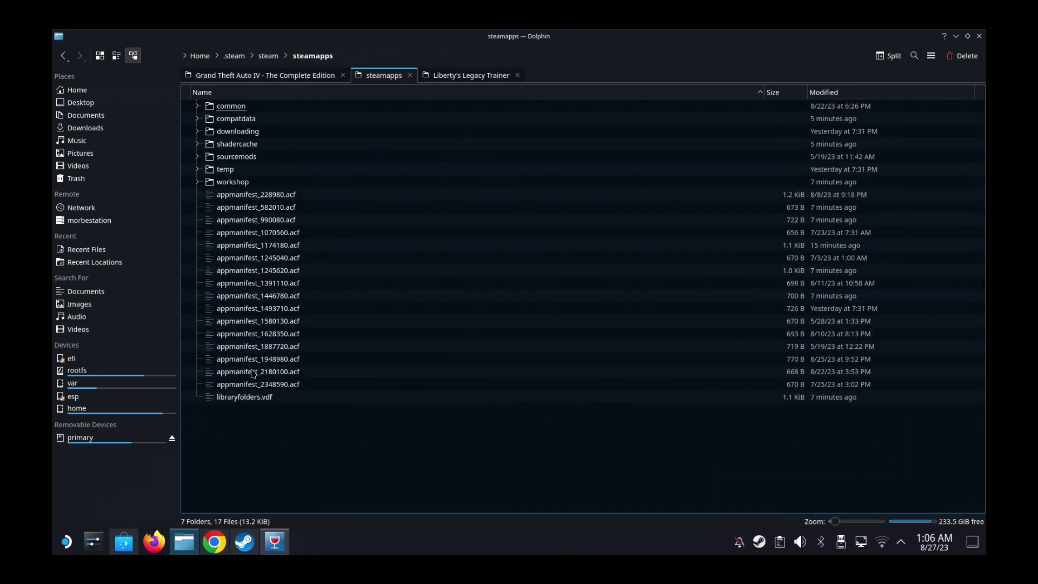
pyautogui.click(262, 123)
pyautogui.doubleClick(261, 123)
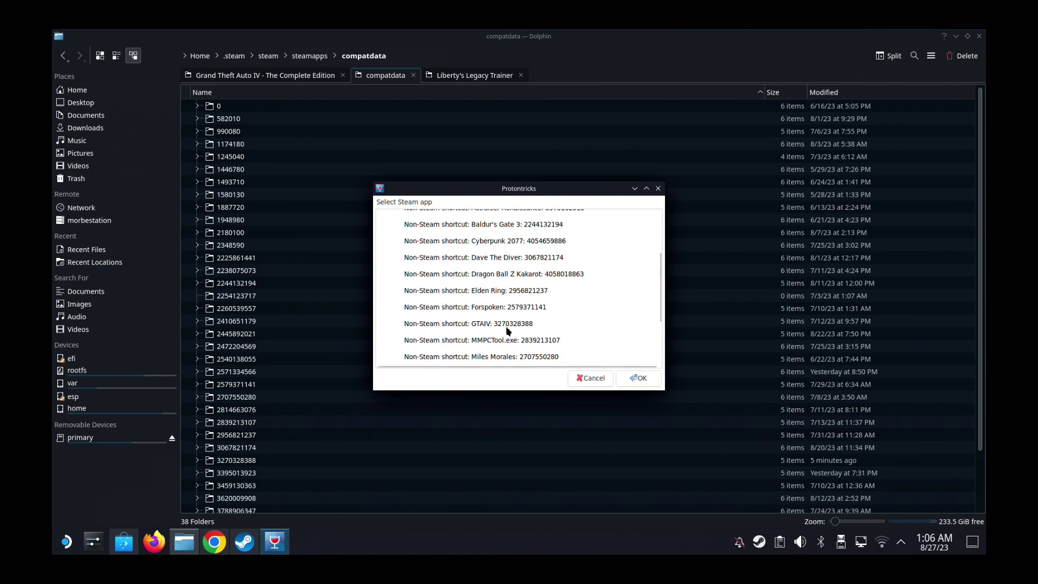
pyautogui.click(300, 345)
pyautogui.scroll(-2, 281, 378)
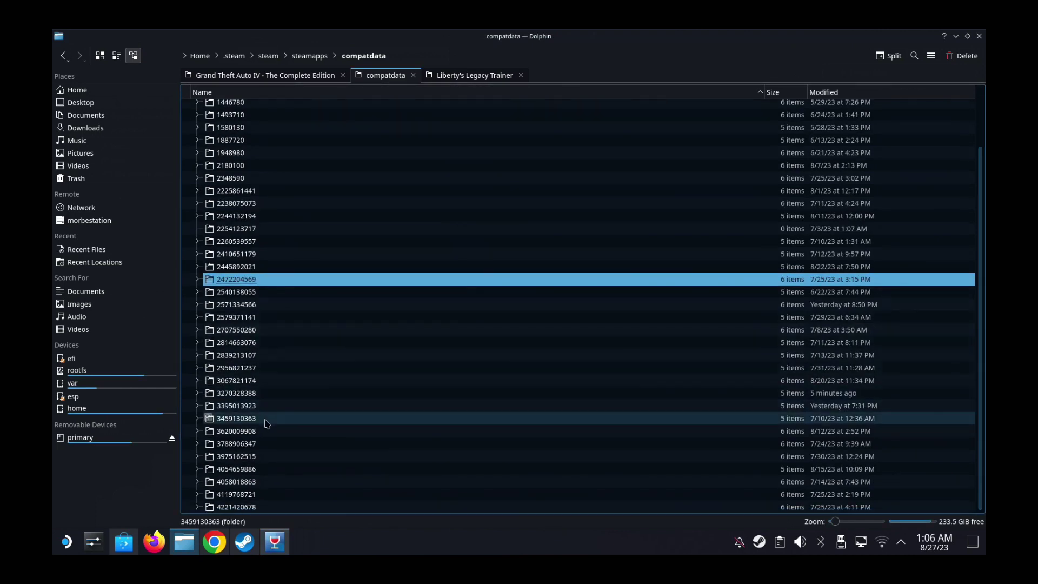
pyautogui.click(236, 394)
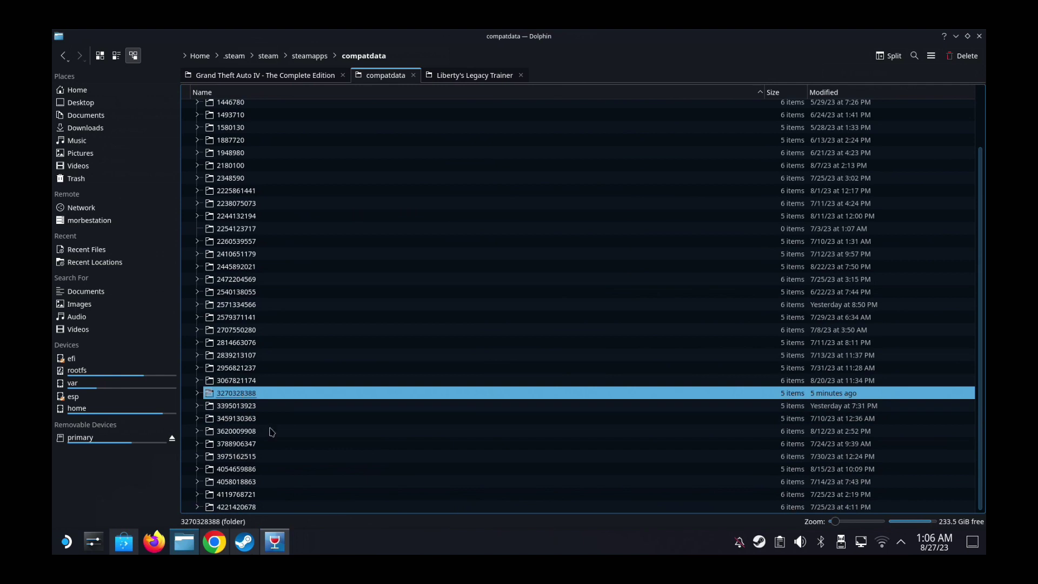
pyautogui.click(275, 541)
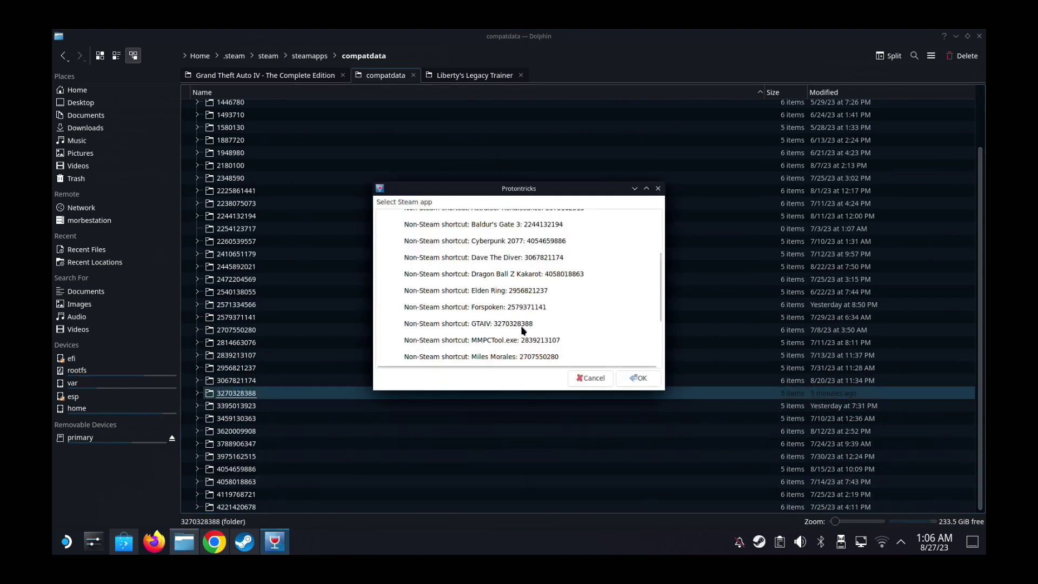
pyautogui.doubleClick(255, 396)
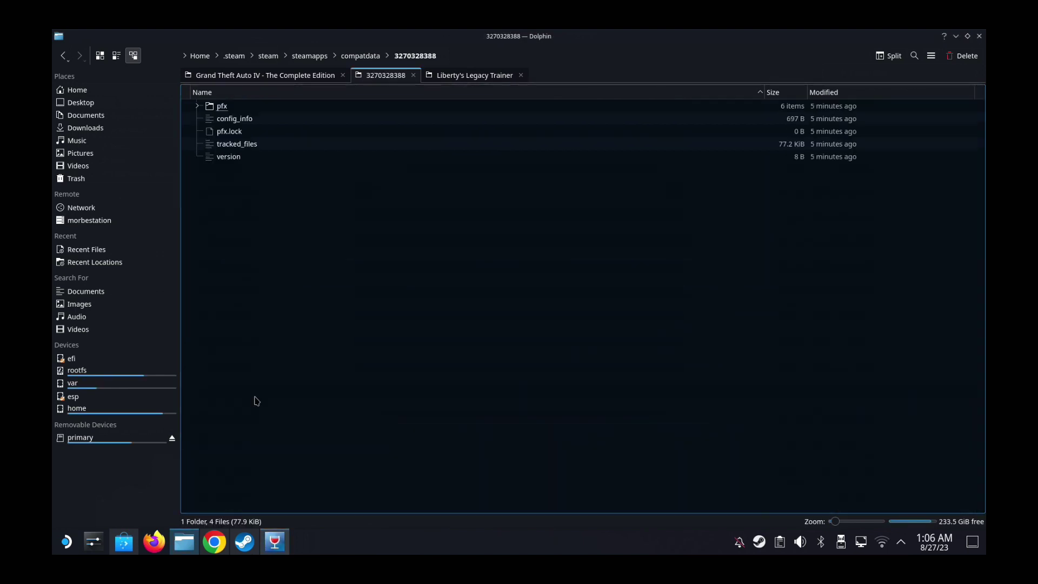
# Open the pfx folder and open its user.reg file in the Kate text editor.
pyautogui.doubleClick(222, 106)
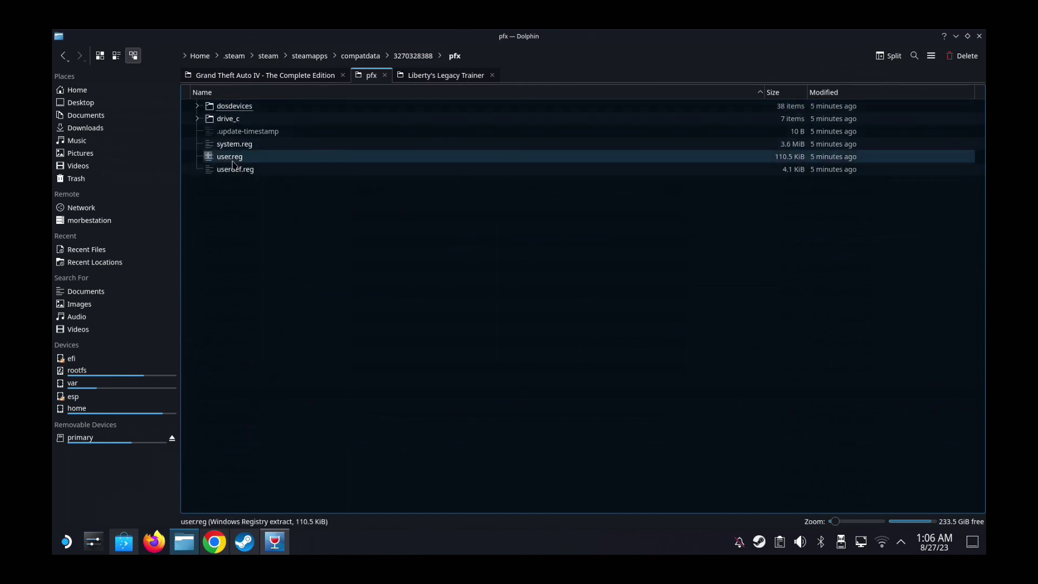
pyautogui.doubleClick(233, 162)
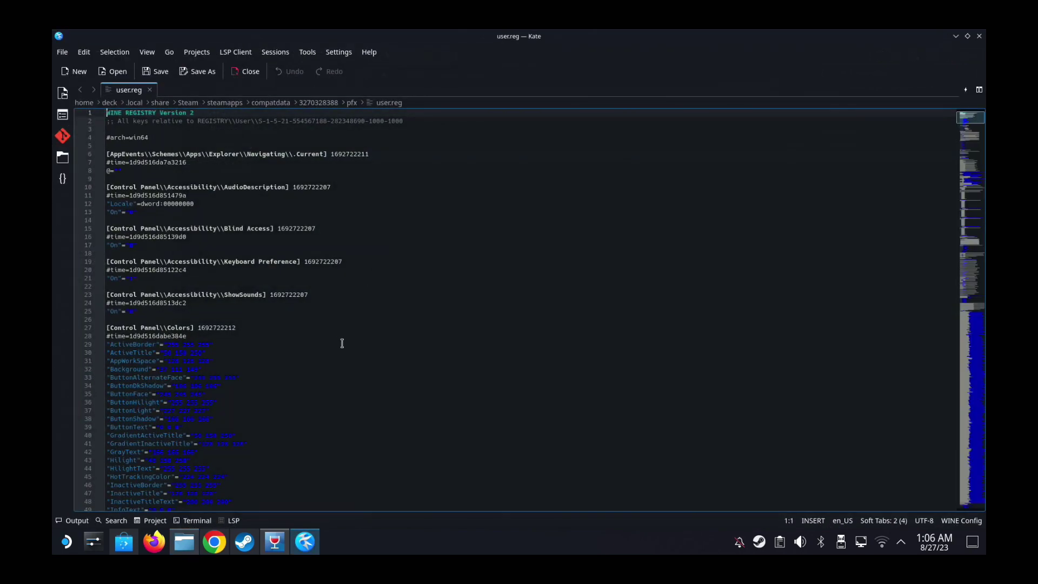
pyautogui.scroll(-7, 330, 279)
pyautogui.scroll(3, 329, 312)
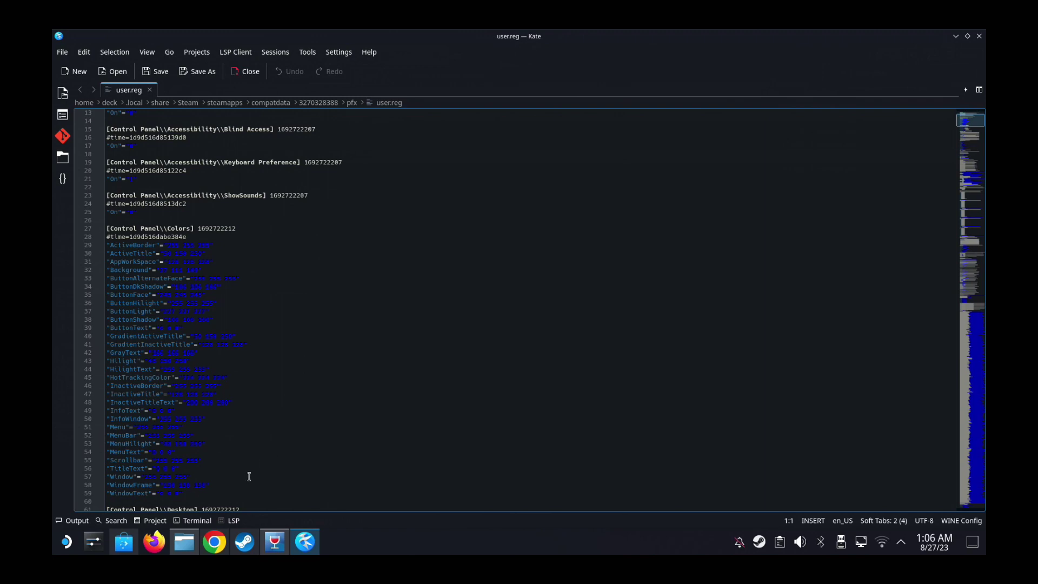
# Search user.reg for software\\wine\\dllov to reach the entries of the Software\\Wine\\DllOverrides section.
pyautogui.hotkey('ctrl', 'f')
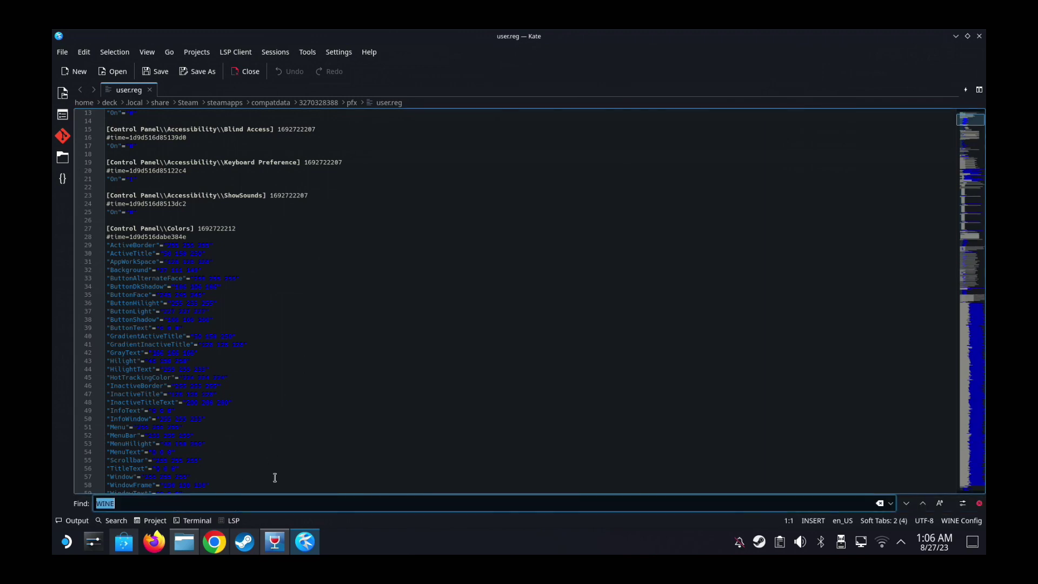
pyautogui.write('software')
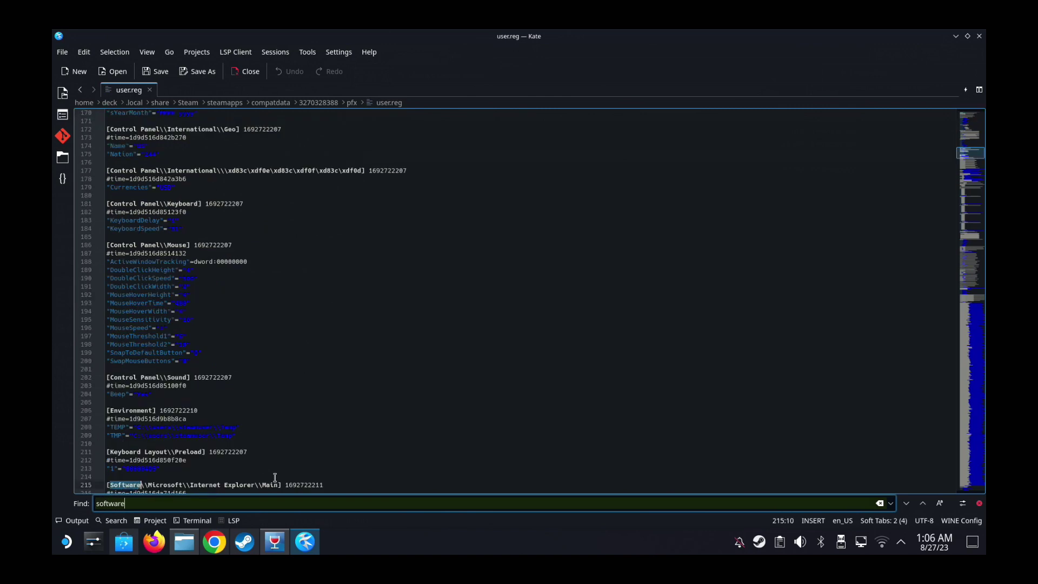
pyautogui.write('\\\\win')
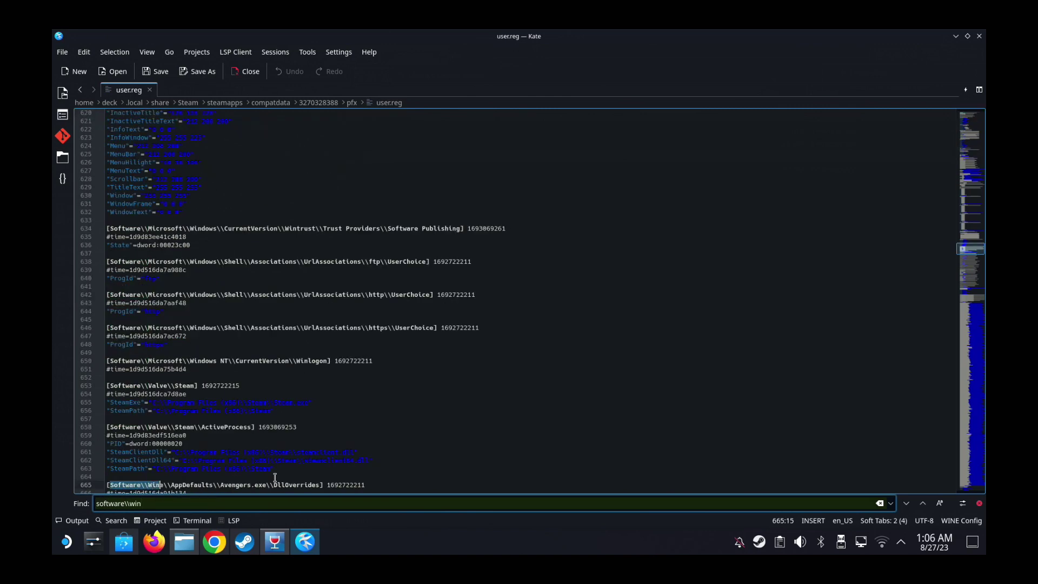
pyautogui.write('\\')
pyautogui.press('BackSpace')
pyautogui.write('e\\\\dllov')
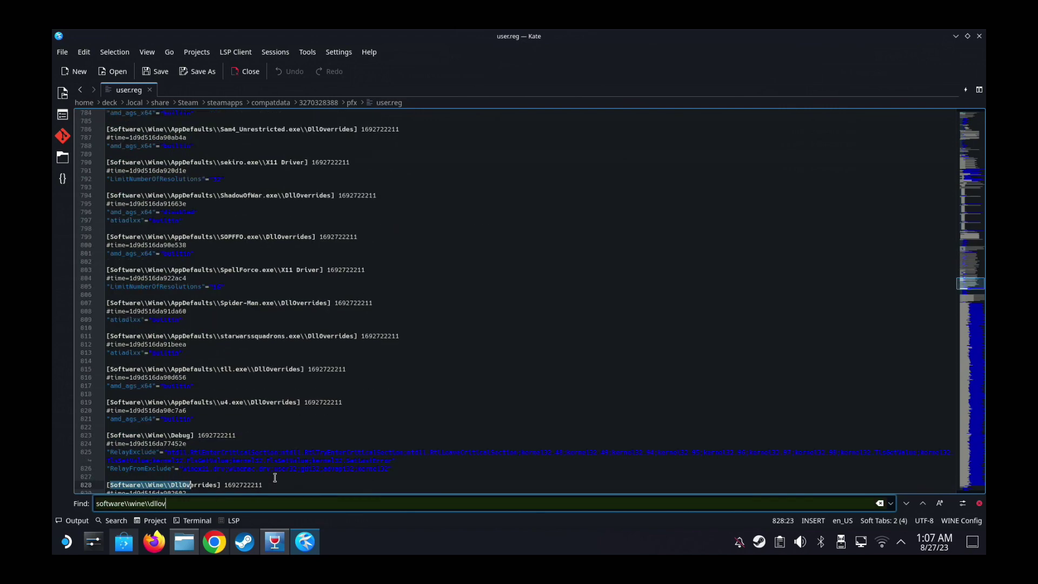
pyautogui.scroll(-11, 274, 477)
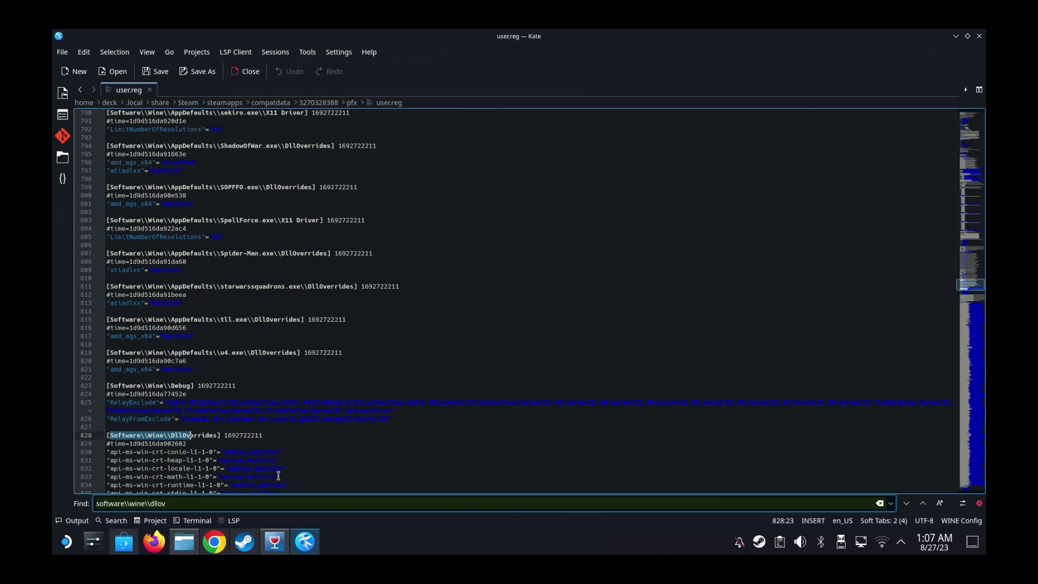
pyautogui.scroll(-2, 246, 424)
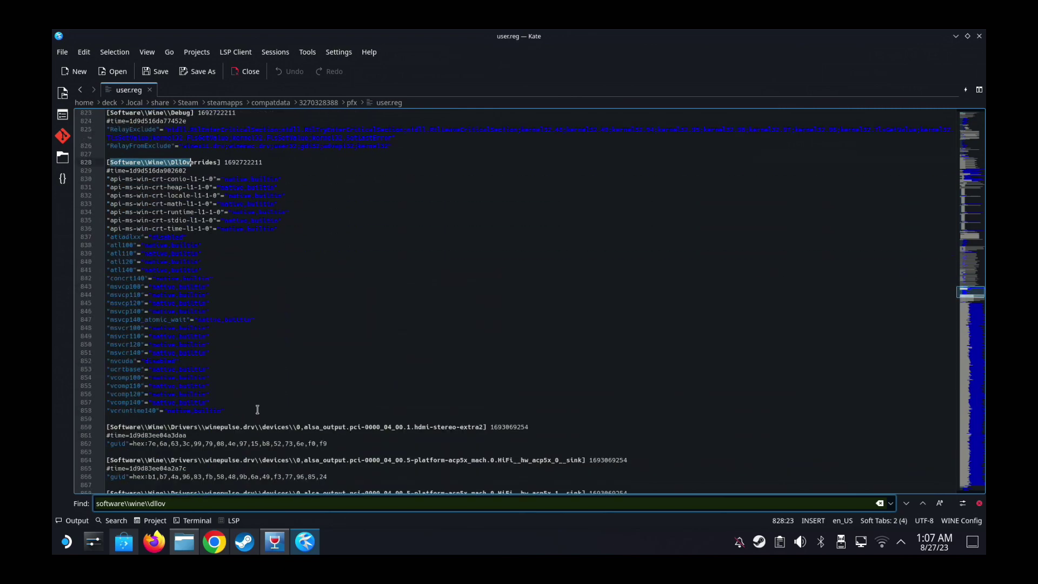
# Duplicate the "vcruntime140"="native,builtin" line at the end of the DllOverrides section and clear the name inside the copy's quotes.
pyautogui.click(103, 427)
pyautogui.click(102, 419)
pyautogui.moveTo(102, 419); pyautogui.dragTo(94, 412)
pyautogui.hotkey('ctrl', 'c')
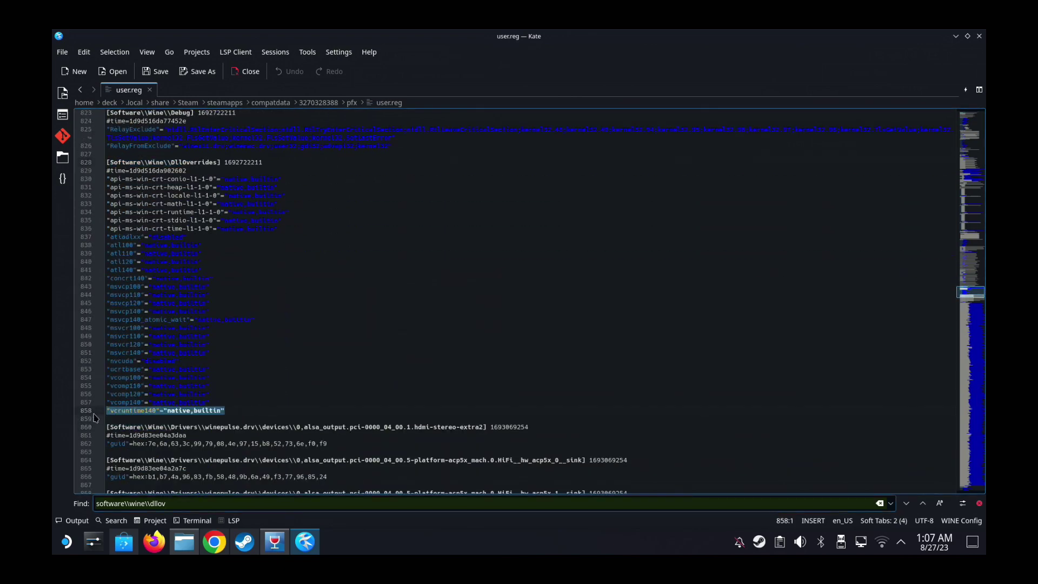
pyautogui.click(241, 411)
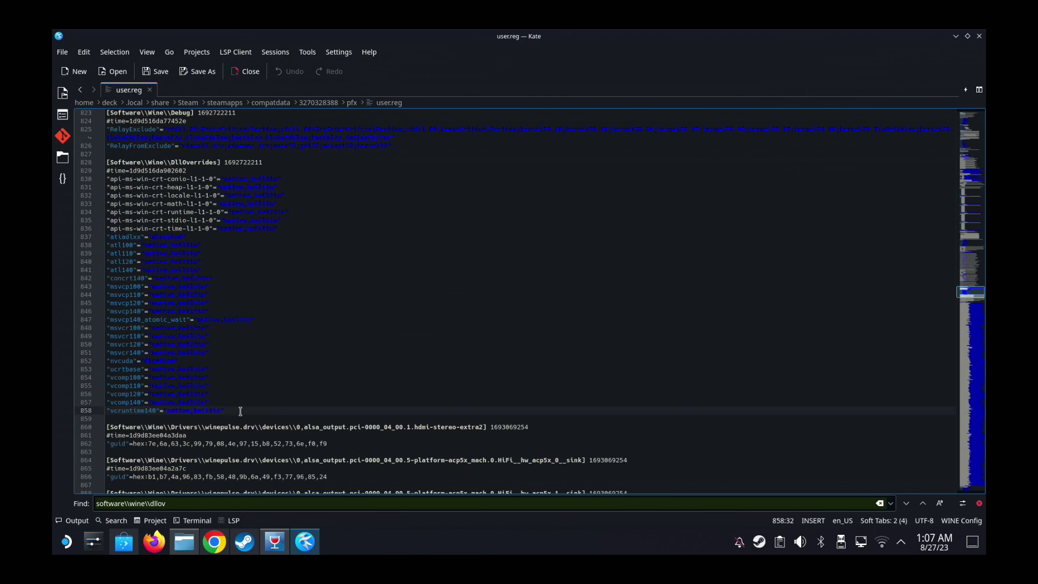
pyautogui.press('Return')
pyautogui.hotkey('ctrl', 'v')
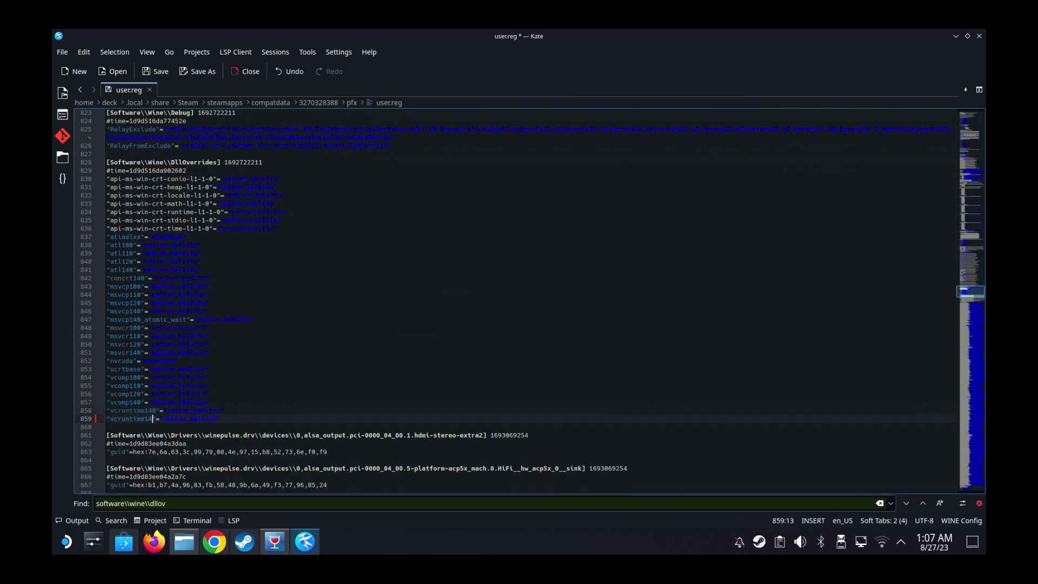
pyautogui.press('BackSpace')
pyautogui.press('BackSpace')
pyautogui.press('BackSpace')
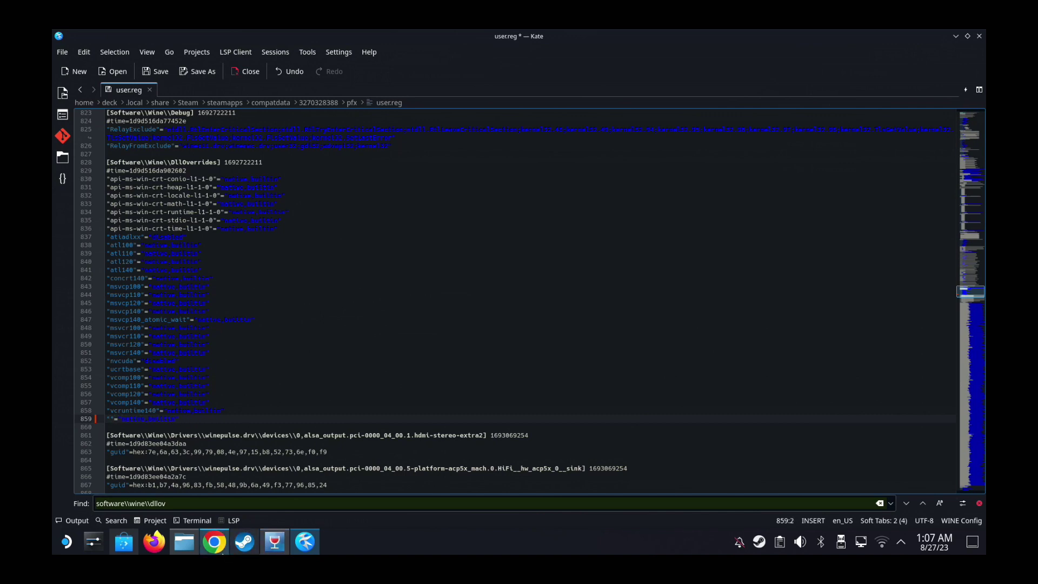
# Switch to Dolphin and open GTAIV_Complete_Edition_Fix_0_4.zip in the Liberty's Legacy Trainer folder to check which DLL it contains.
pyautogui.click(190, 546)
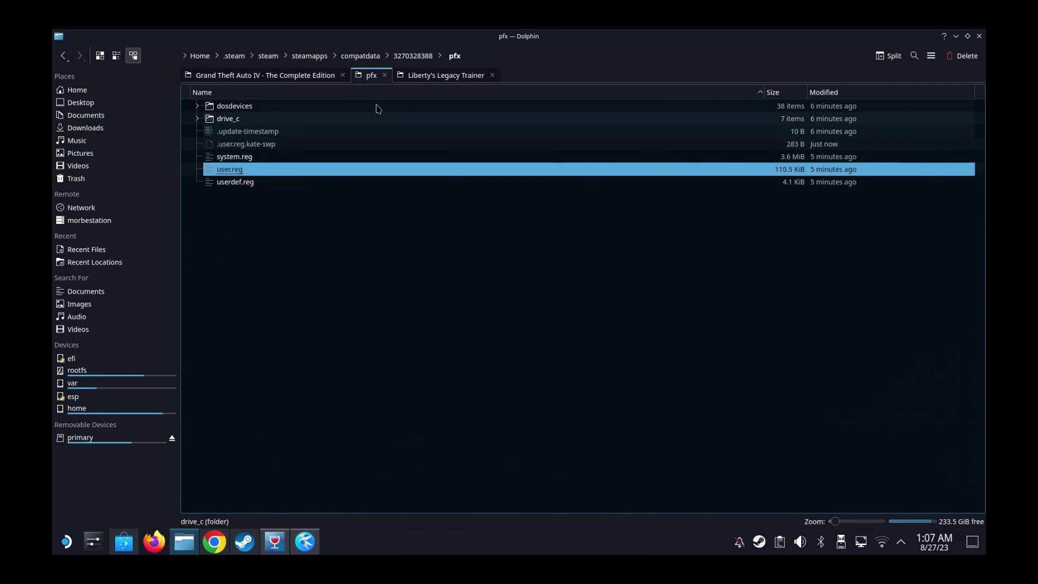
pyautogui.click(409, 80)
pyautogui.doubleClick(300, 107)
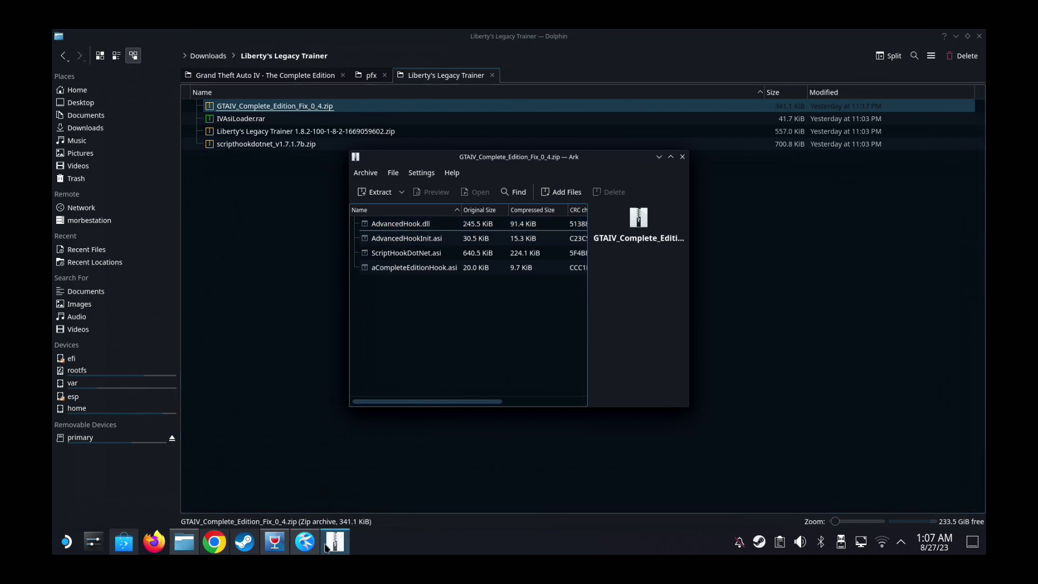
pyautogui.moveTo(312, 550)
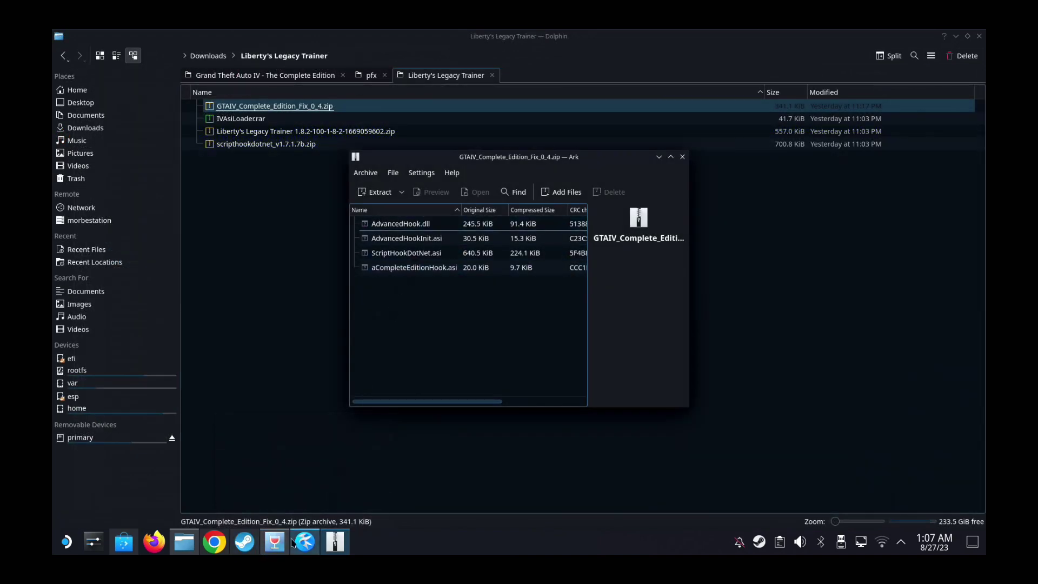
# Back in Kate, name the blank override AdvancedHook and paste another copy of the vcruntime140 line below it.
pyautogui.click(314, 542)
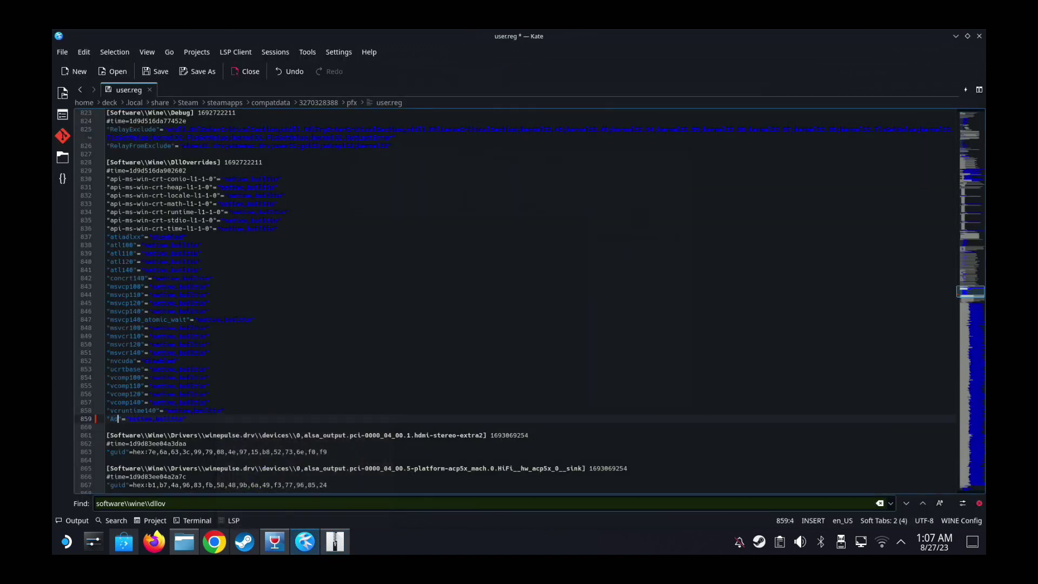
pyautogui.write('ancedHook')
pyautogui.press('Return')
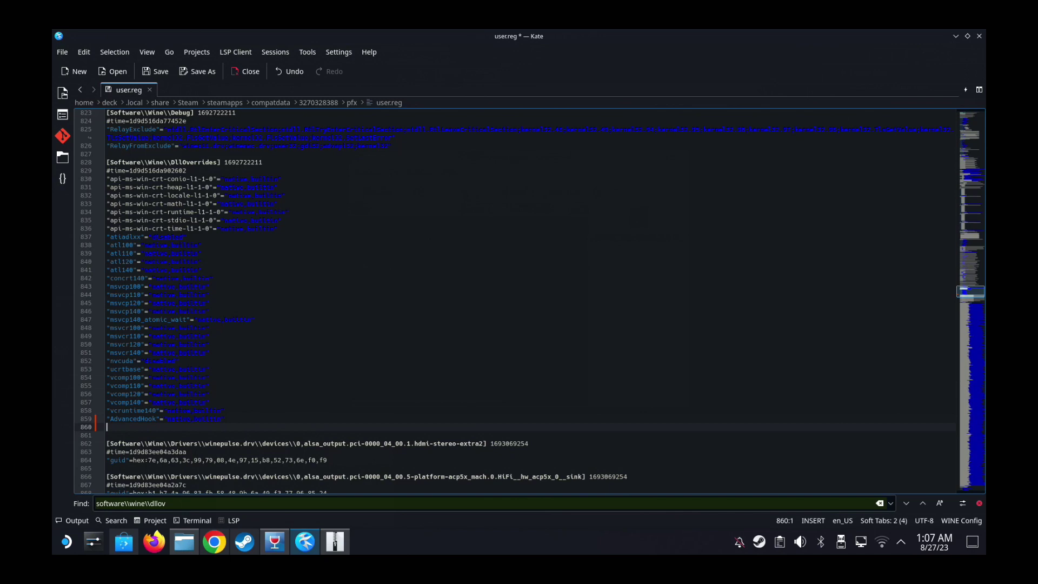
pyautogui.hotkey('ctrl', 'v')
# Close the Complete Edition Fix archive and open IVAsiLoader.rar from Dolphin to check its DLL name.
pyautogui.click(335, 541)
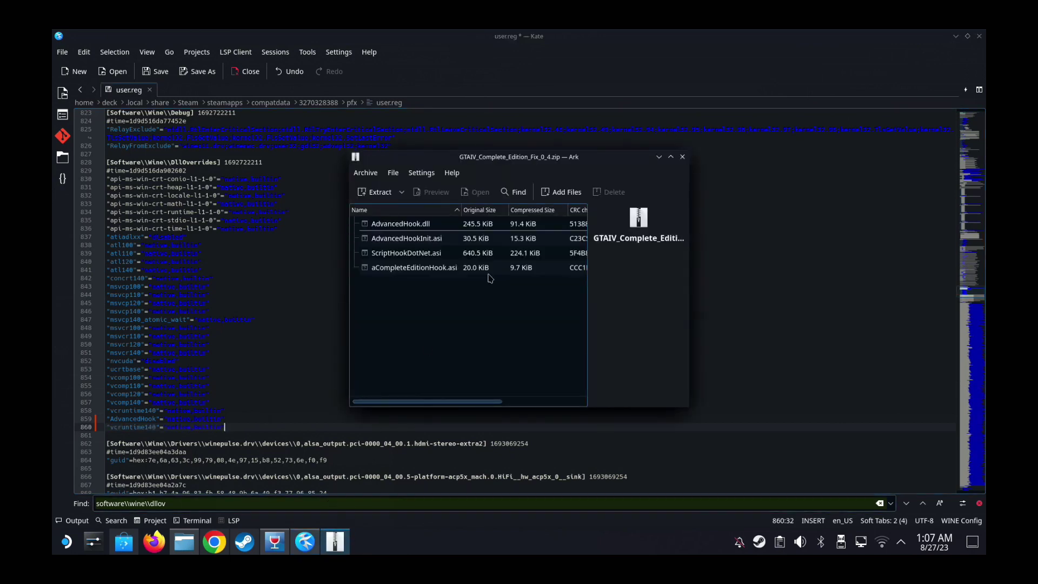
pyautogui.click(682, 158)
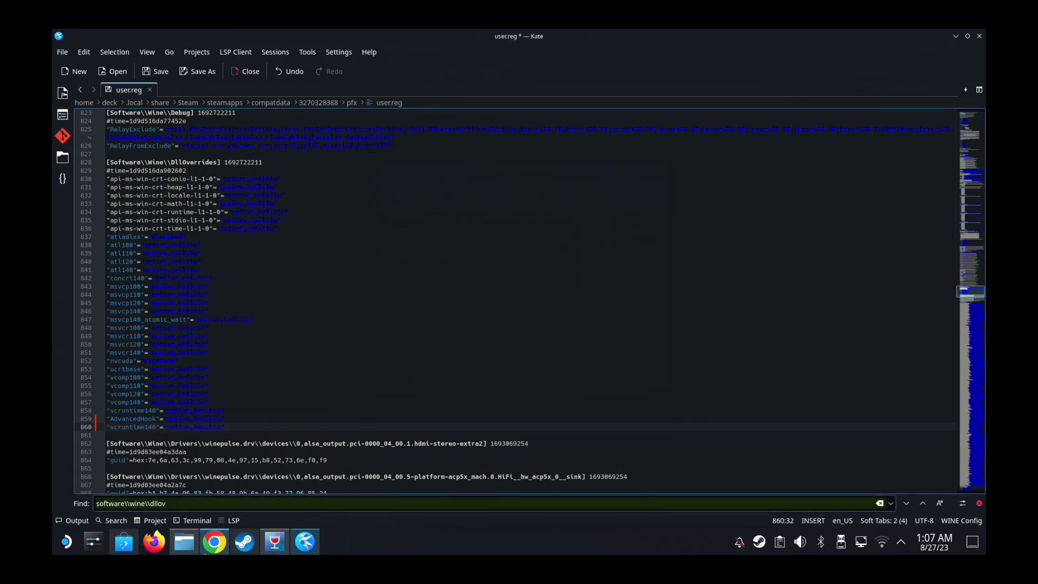
pyautogui.click(184, 541)
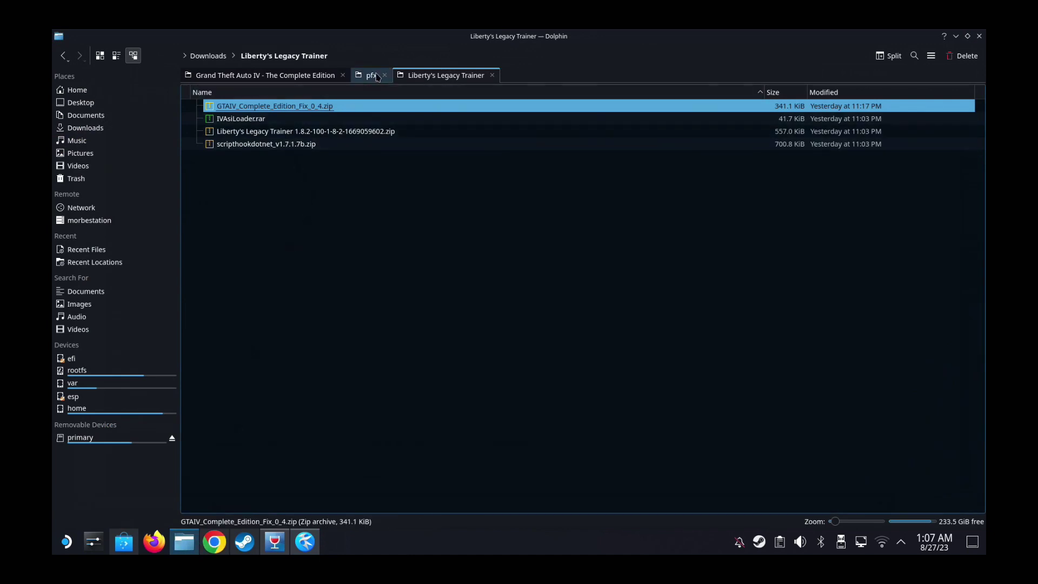
pyautogui.click(278, 119)
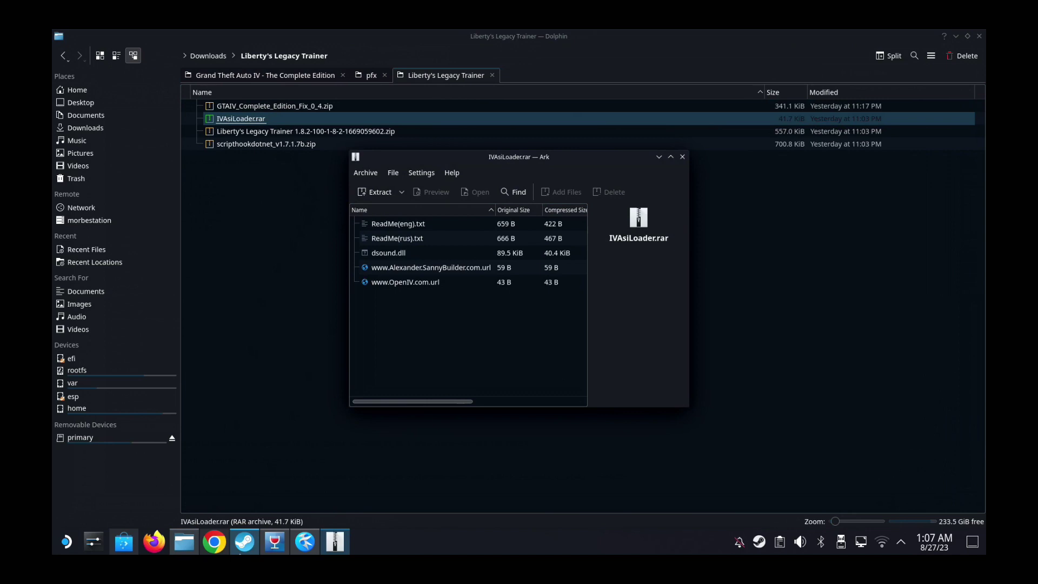
# In Kate, rename the pasted vcruntime140 override to dsound and paste another copy of the line below it.
pyautogui.click(305, 541)
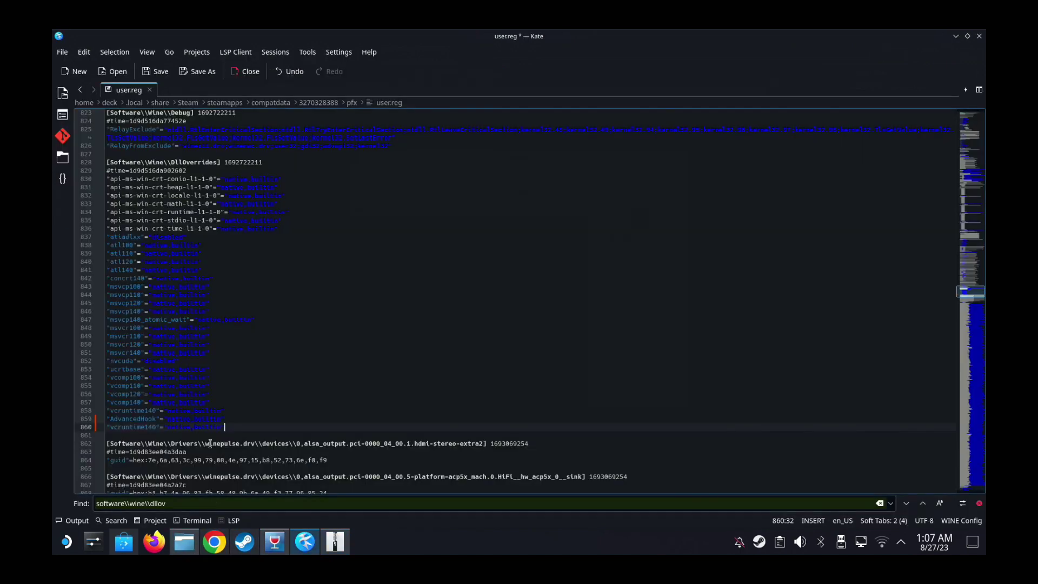
pyautogui.doubleClick(152, 428)
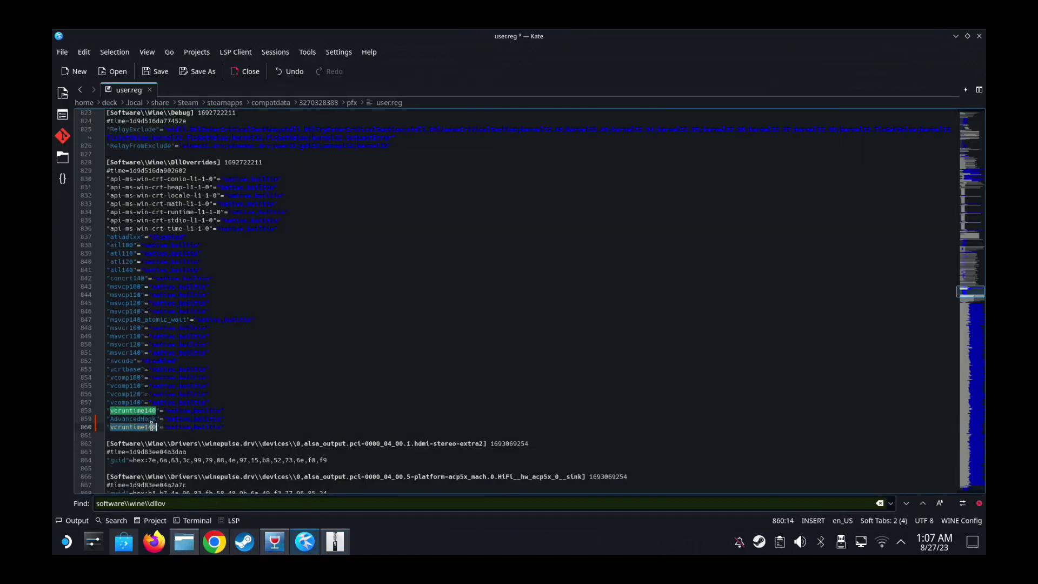
pyautogui.write('ds')
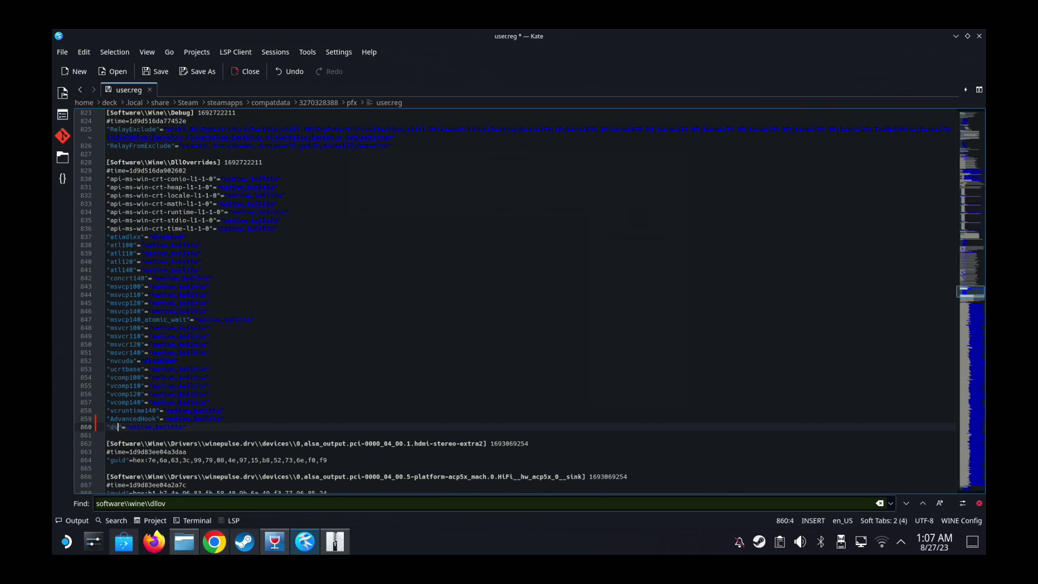
pyautogui.write('ound')
pyautogui.press('End')
pyautogui.press('Return')
pyautogui.hotkey('ctrl', 'v')
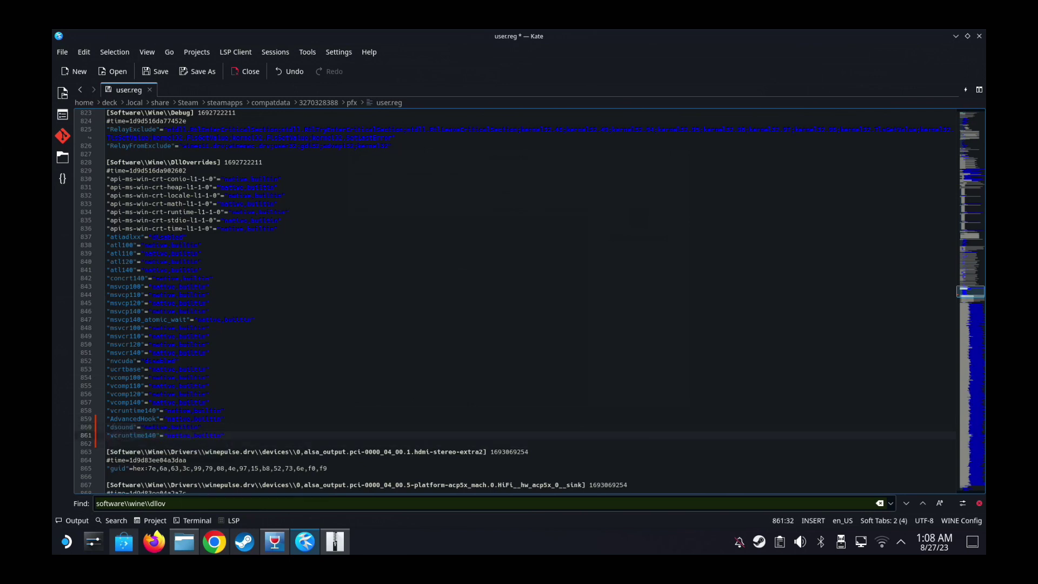
# Close the IVAsiLoader archive, check scripthookdotnet_v1.7.1.7b.zip for its DLL name and close that archive too.
pyautogui.click(335, 542)
pyautogui.rightClick(335, 540)
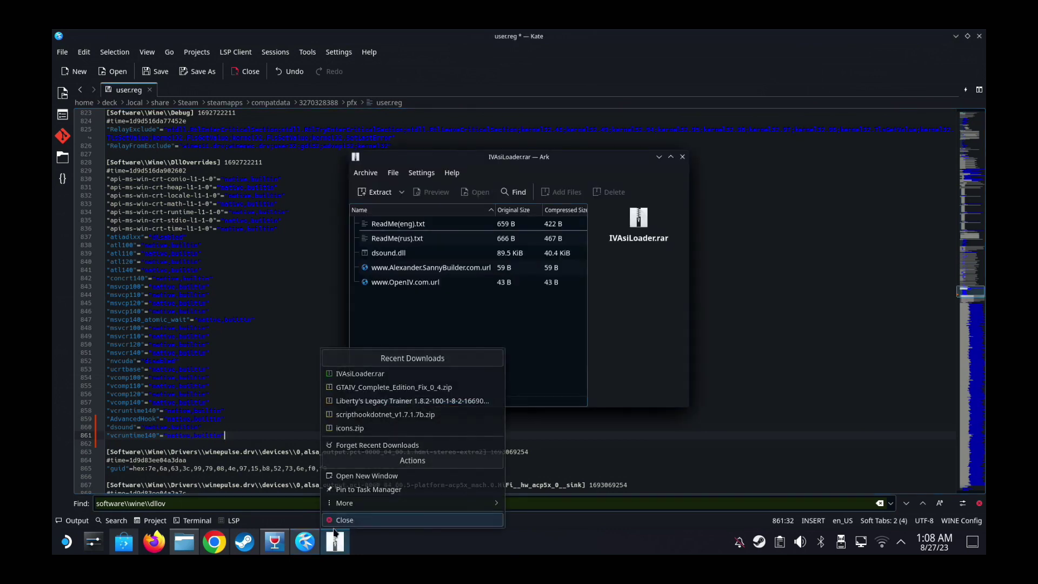
pyautogui.click(341, 520)
pyautogui.click(184, 542)
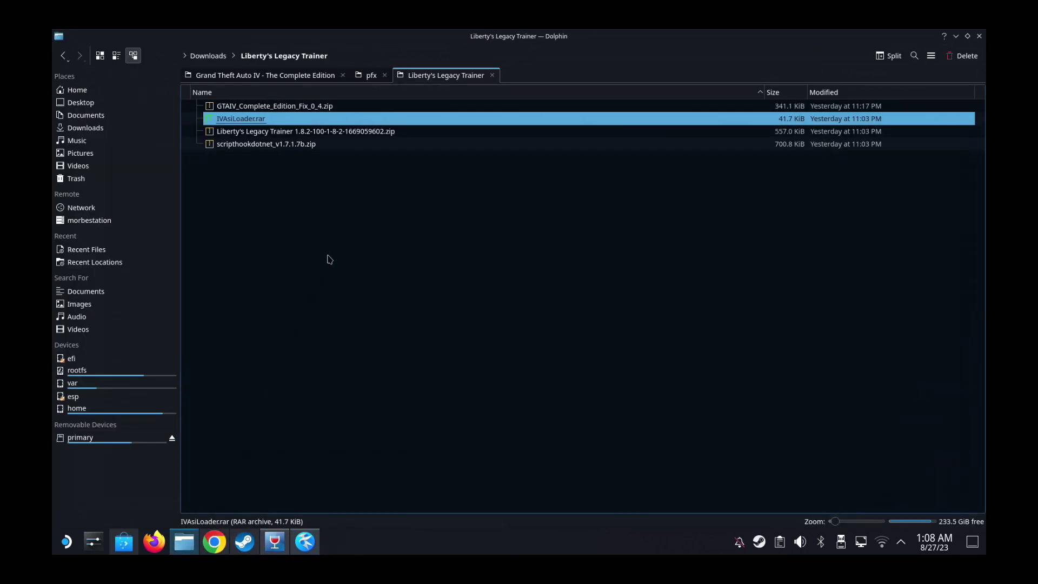
pyautogui.doubleClick(264, 144)
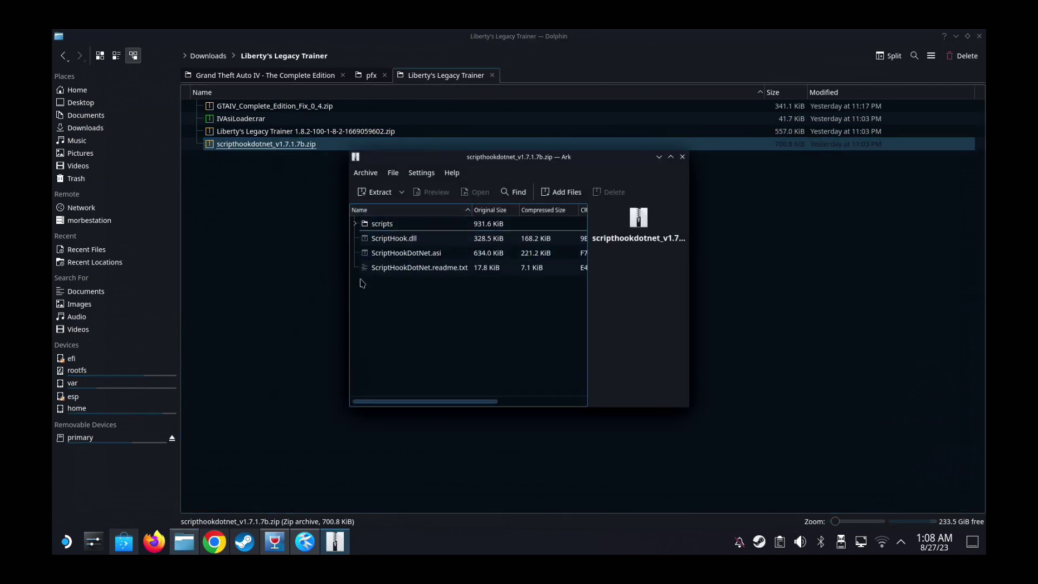
pyautogui.click(682, 157)
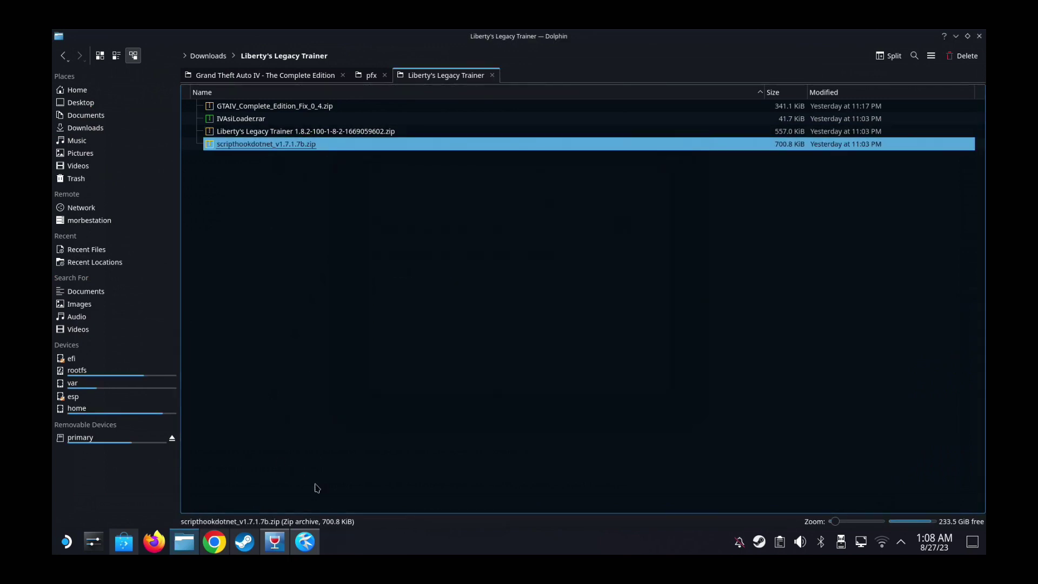
# In Kate, rename the last pasted vcruntime140 override in the DllOverrides section to ScriptHook.
pyautogui.click(305, 541)
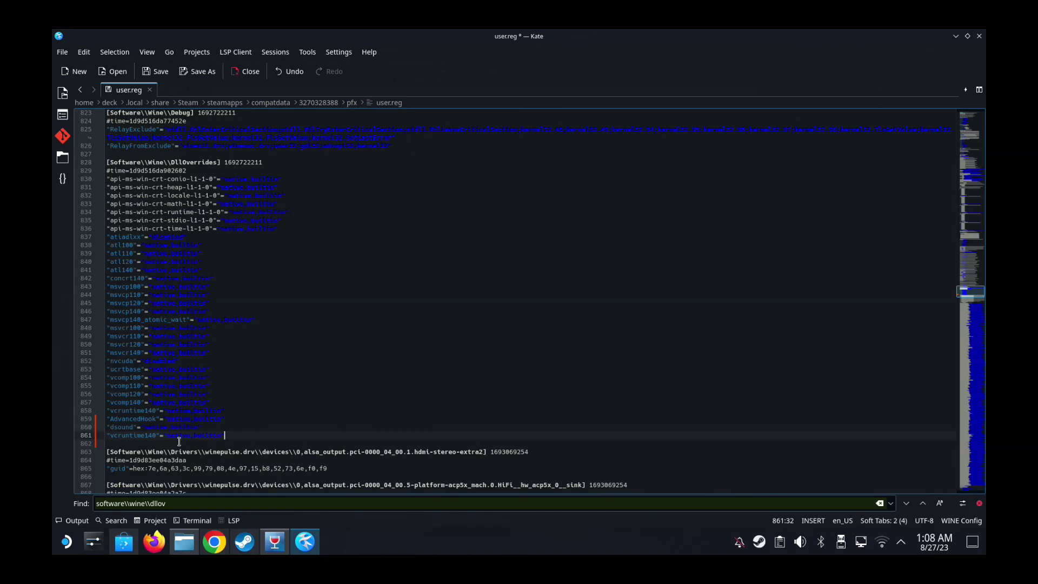
pyautogui.doubleClick(144, 437)
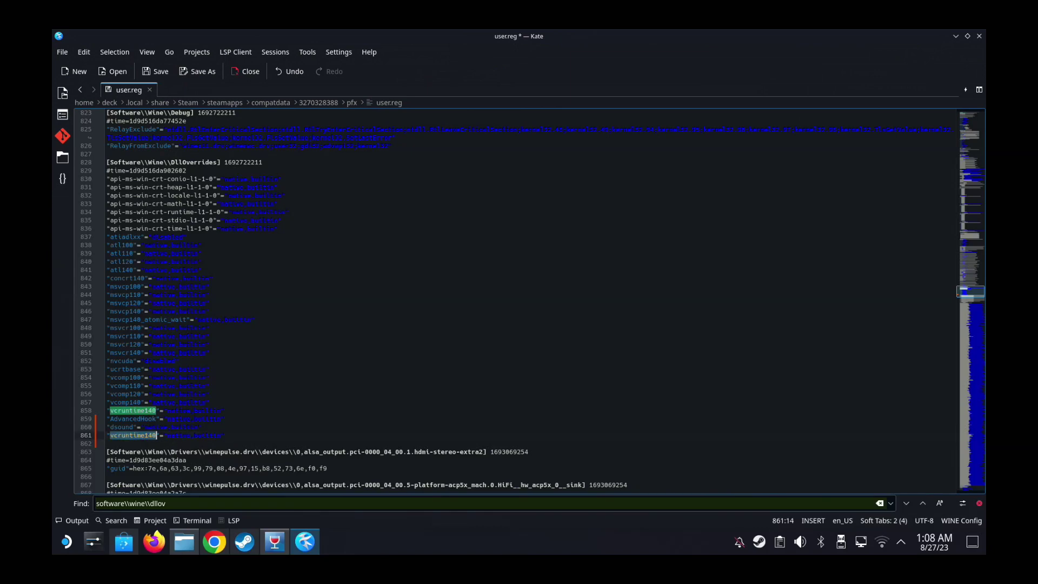
pyautogui.write('ScriptHook')
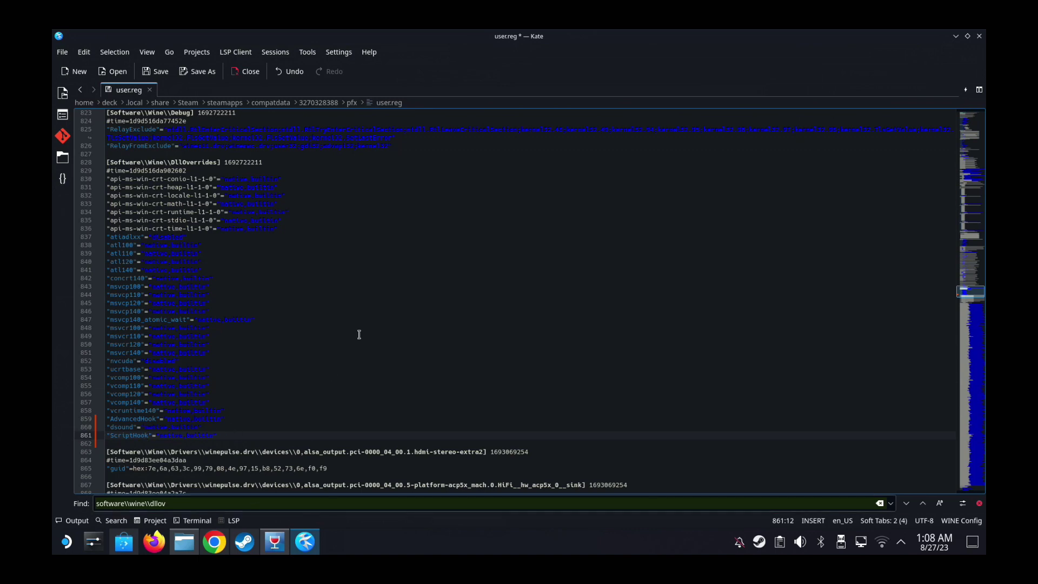
# Switch to Dolphin and open the Liberty's Legacy Trainer 1.8.2 zip to check whether it contains any DLL files.
pyautogui.click(184, 541)
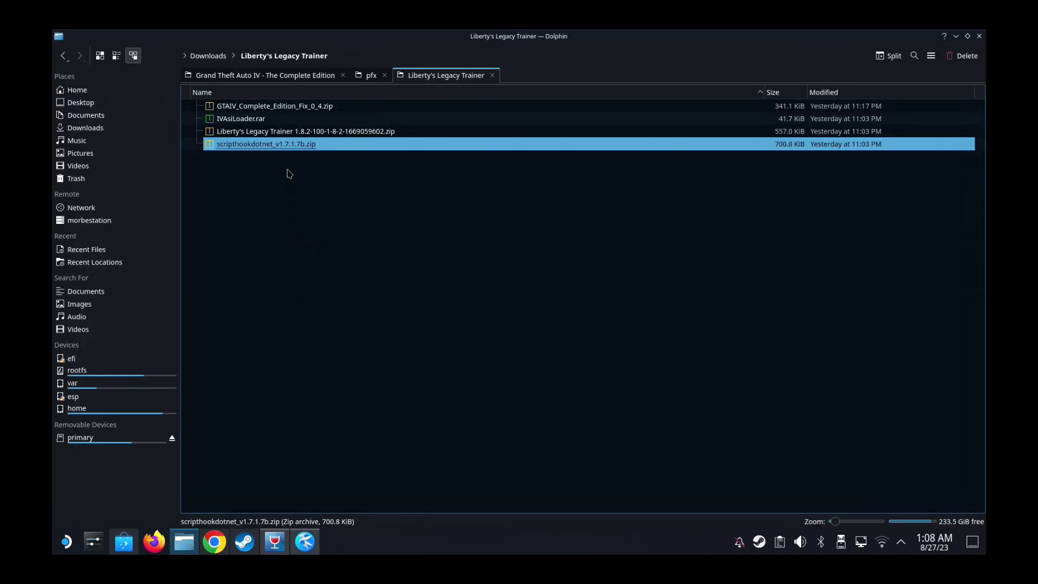
pyautogui.doubleClick(319, 133)
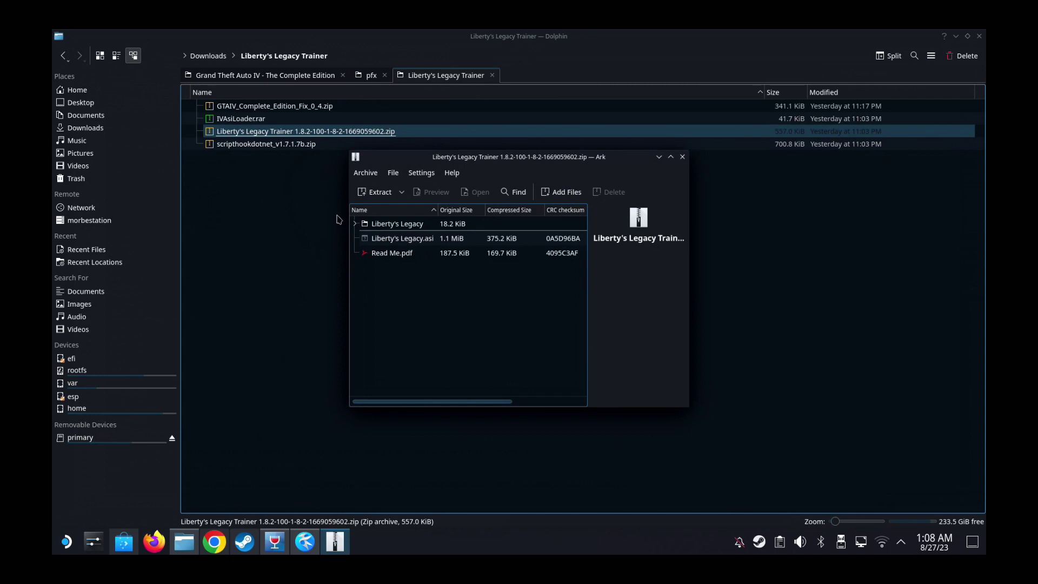
# Close the trainer archive, switch to Kate and save the edited user.reg before closing the editor.
pyautogui.click(682, 157)
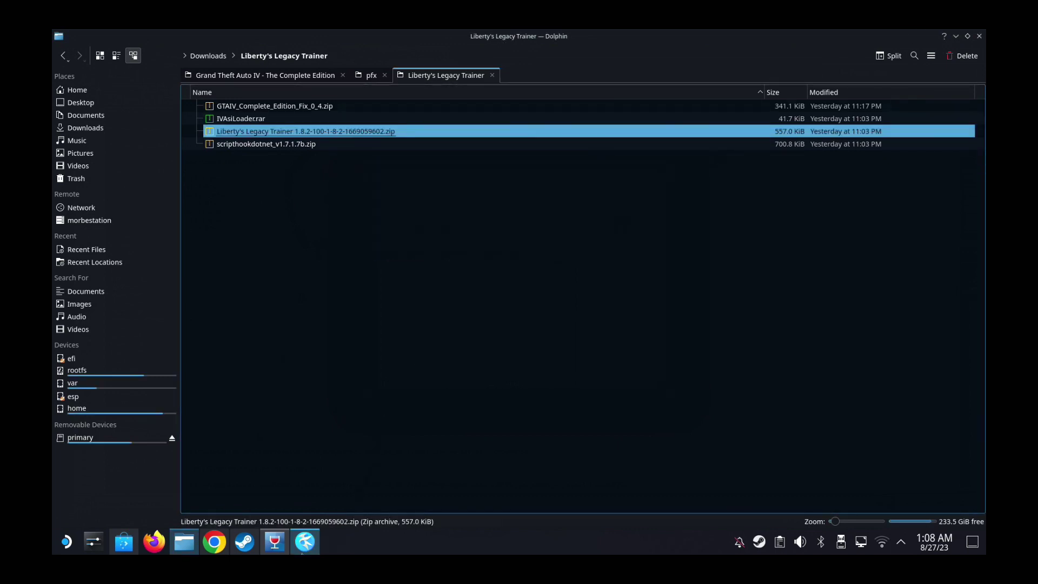
pyautogui.click(304, 541)
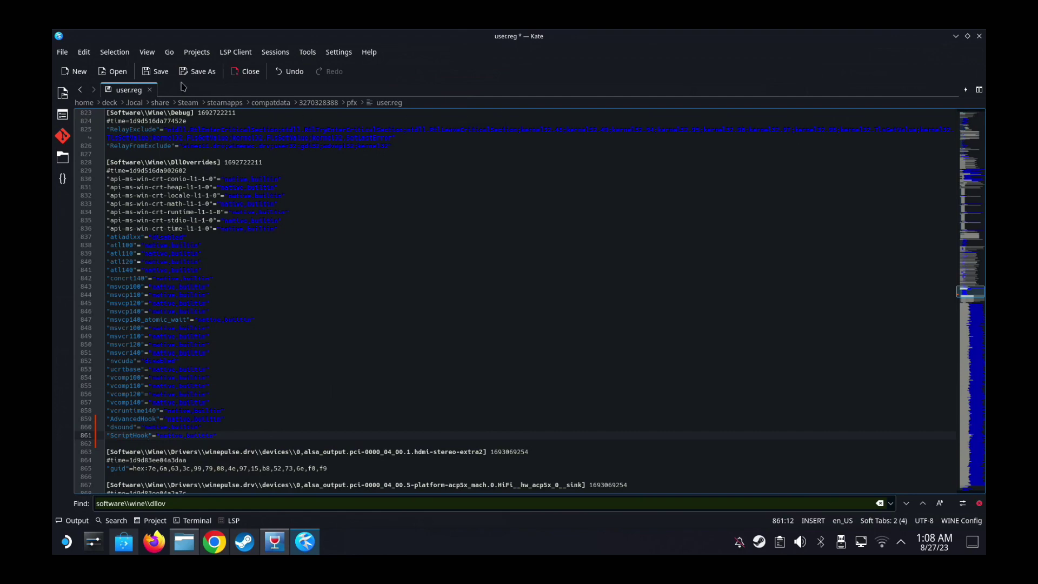
pyautogui.click(156, 71)
pyautogui.click(984, 34)
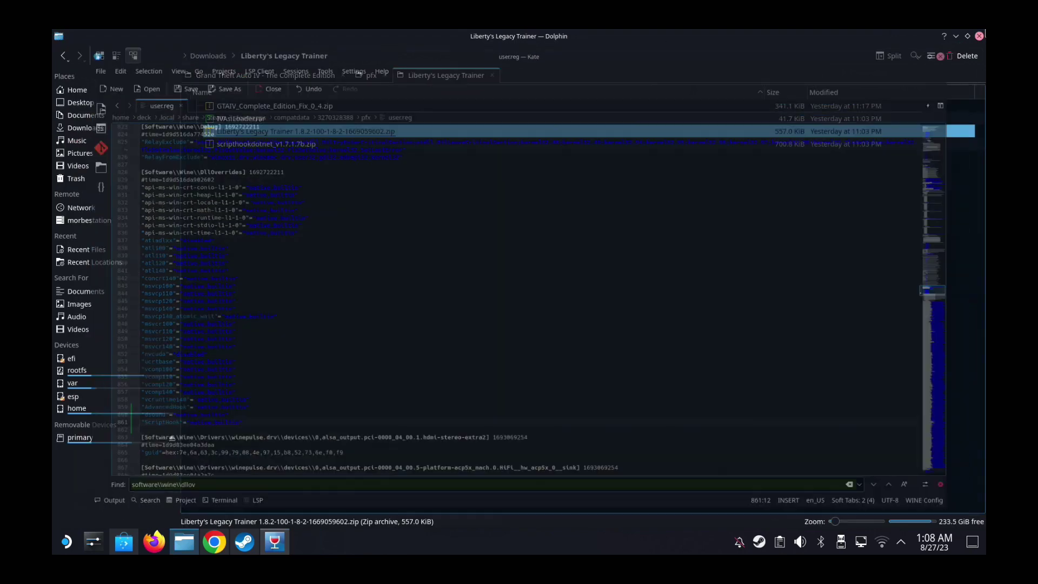
# Close the remaining Dolphin, Protontricks and Steam windows and return the Steam Deck to Gaming Mode.
pyautogui.click(984, 33)
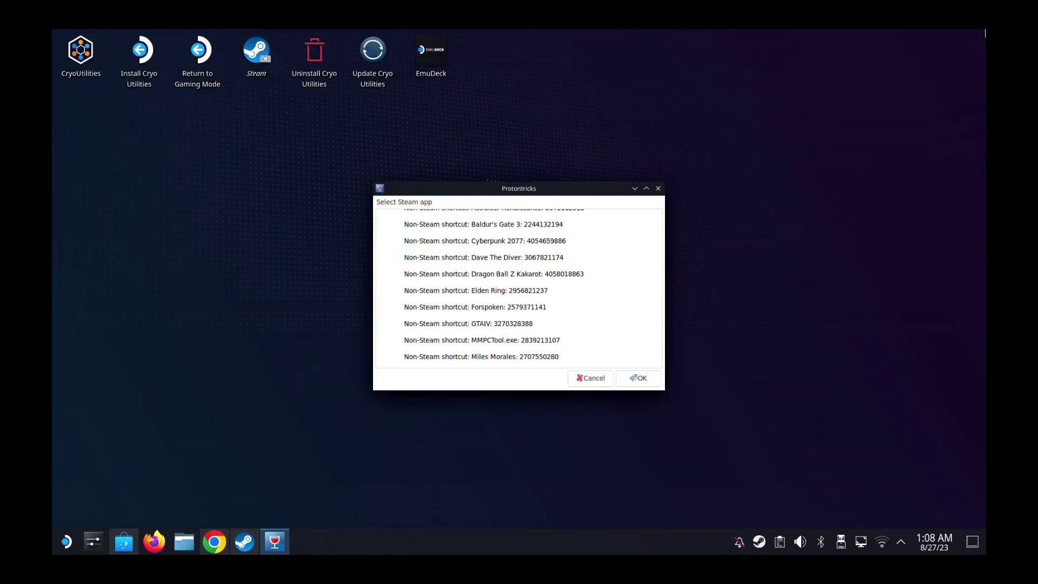
pyautogui.click(657, 188)
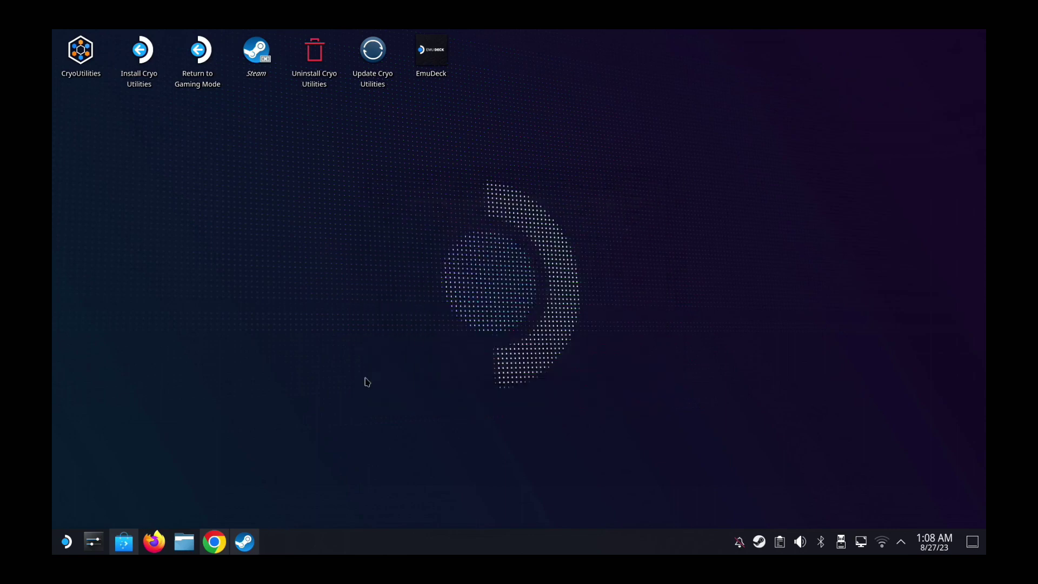
pyautogui.click(246, 550)
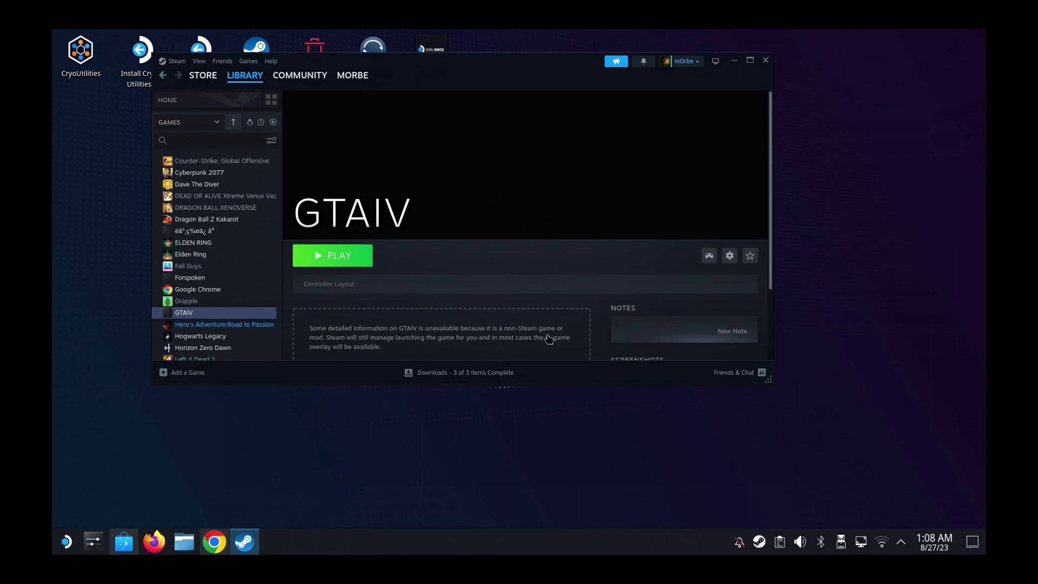
pyautogui.click(766, 62)
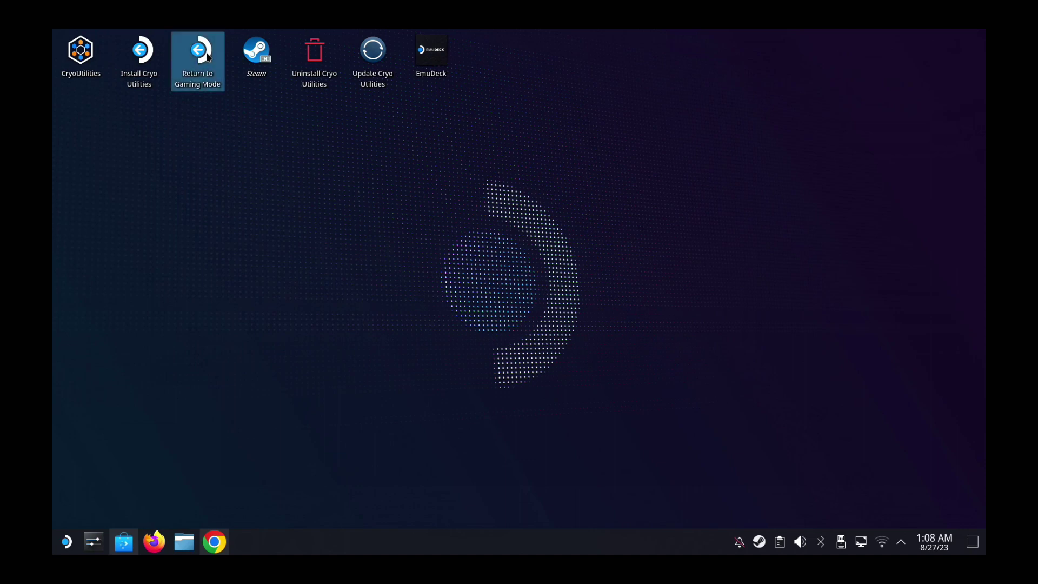
pyautogui.click(208, 57)
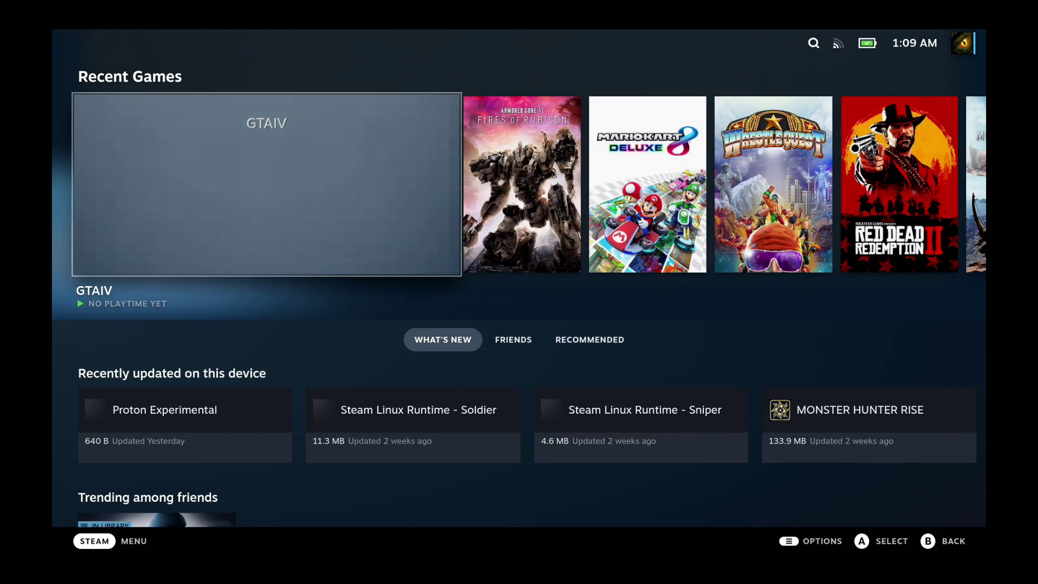
# Open the artwork chooser for GTAIV and bring up the game search in its capsule filter.
pyautogui.press('Menu')
pyautogui.press('Up')
pyautogui.press('Up')
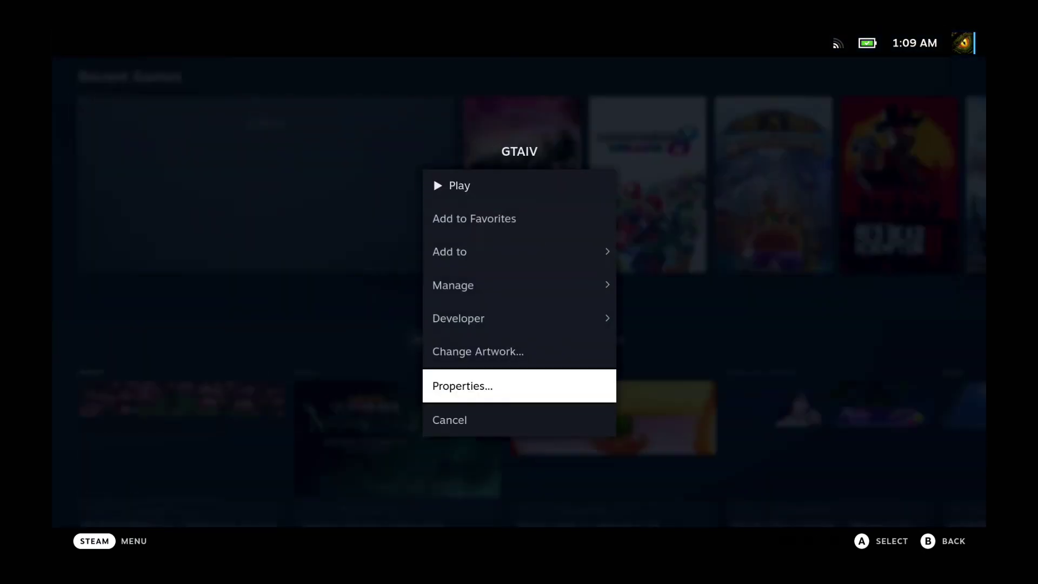
pyautogui.press('Up')
pyautogui.press('Return')
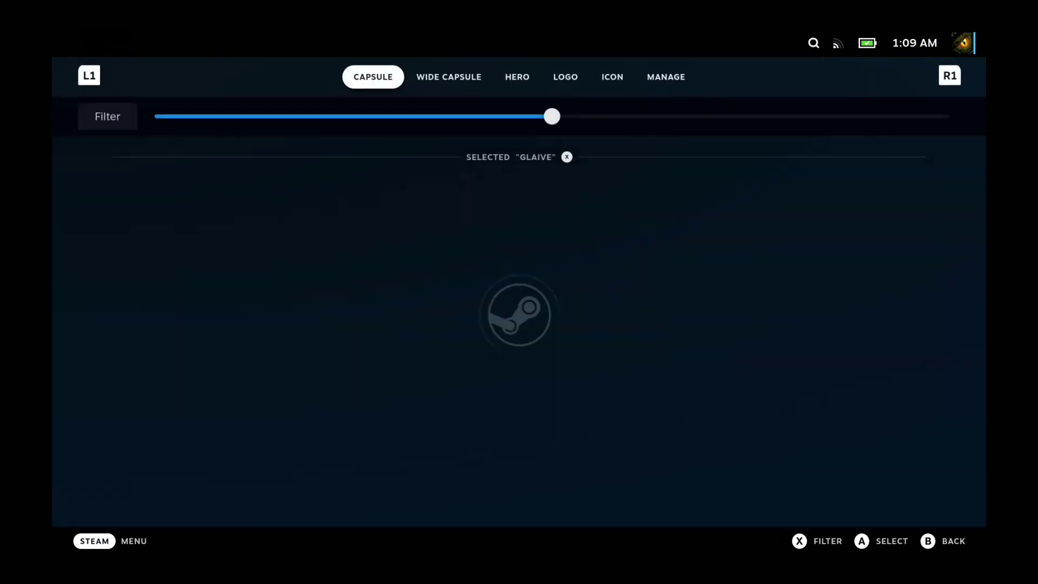
pyautogui.press('Down')
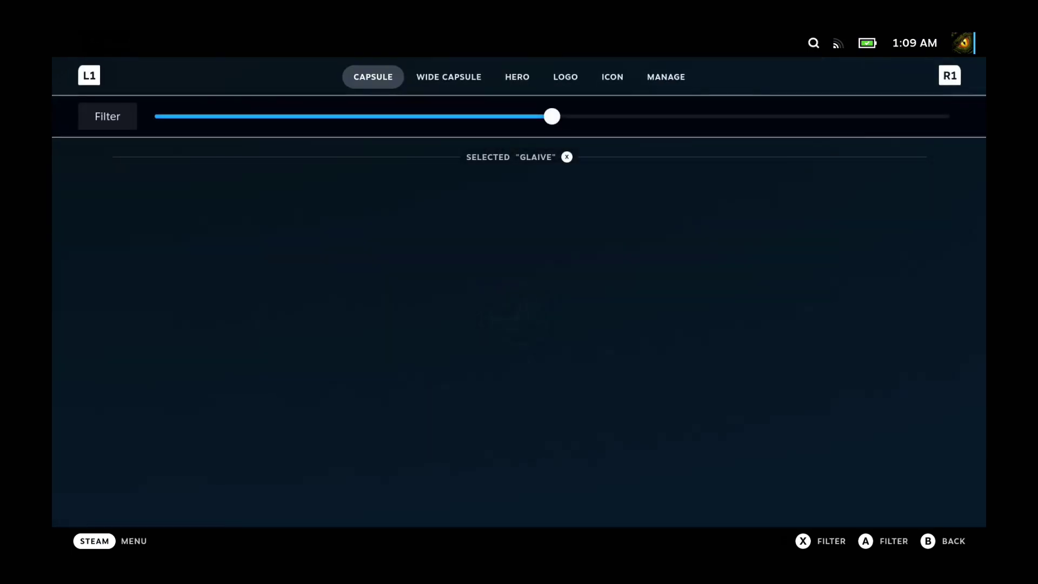
pyautogui.press('Return')
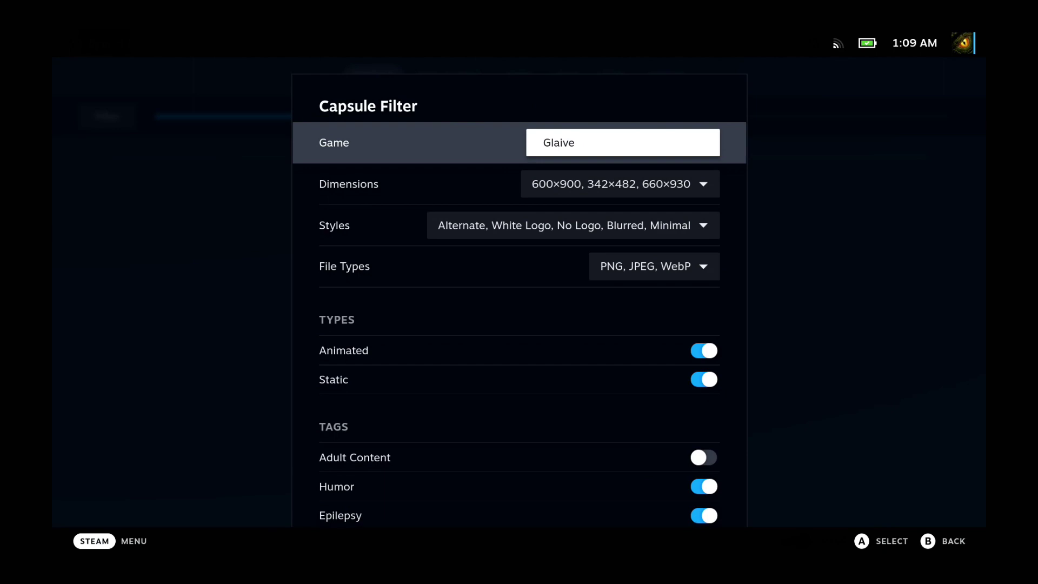
pyautogui.press('Down')
pyautogui.press('Up')
pyautogui.press('Return')
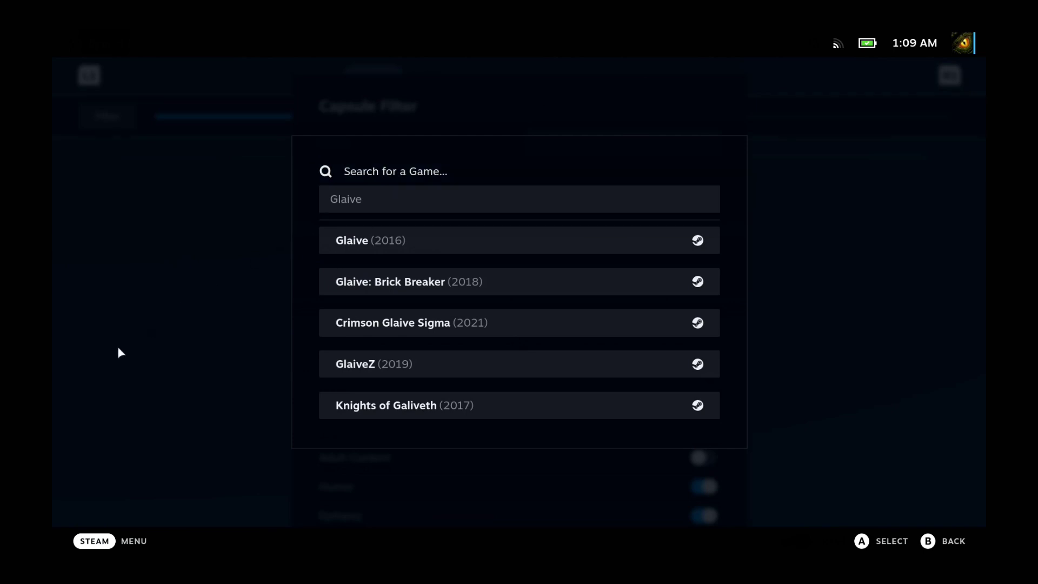
pyautogui.click(371, 199)
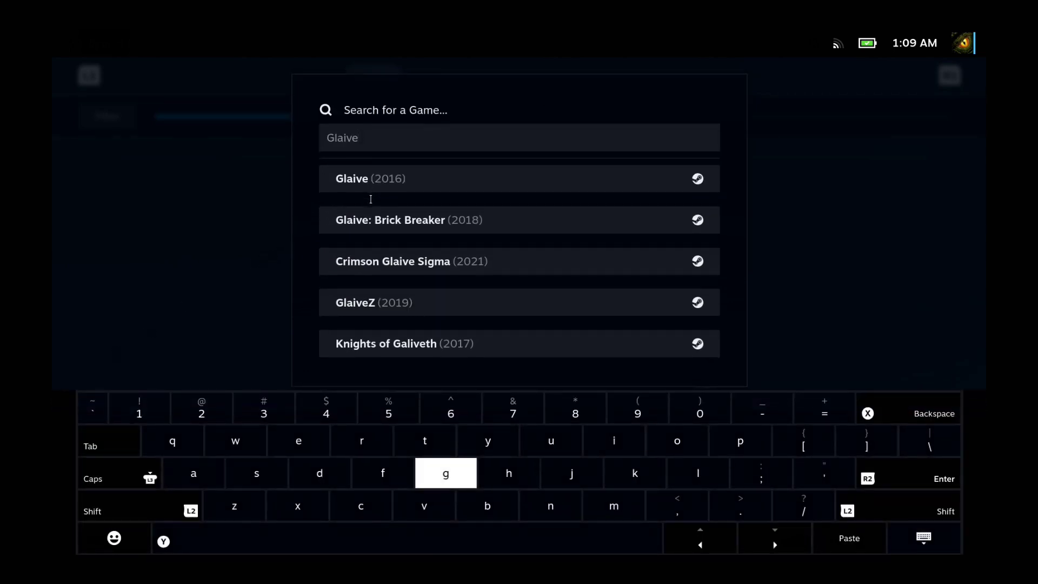
pyautogui.press('BackSpace')
pyautogui.press('BackSpace')
pyautogui.press('BackSpace')
pyautogui.press('BackSpace')
pyautogui.press('BackSpace')
pyautogui.press('BackSpace')
pyautogui.write('Grand Th')
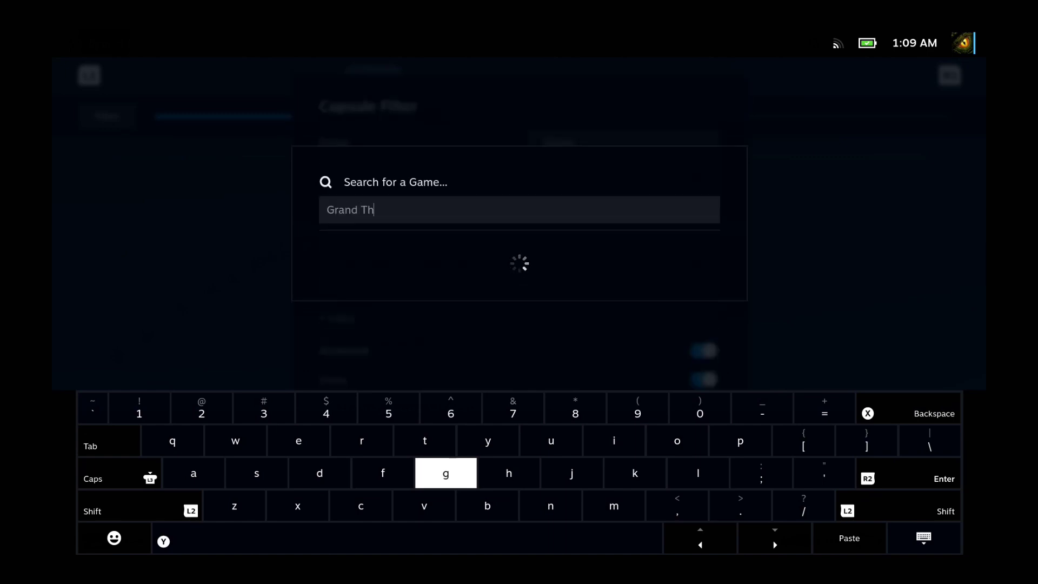
pyautogui.write('eft Auto IV')
pyautogui.press('Escape')
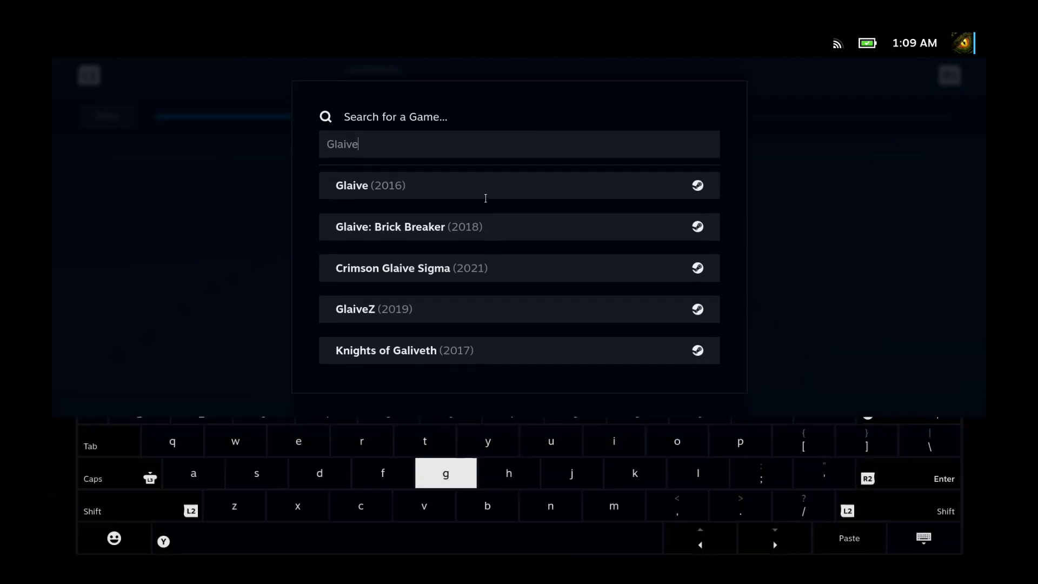
# Search for Grand Theft Auto IV and set the artwork filter's game to Grand Theft Auto IV: The Complete Edition.
pyautogui.press('BackSpace')
pyautogui.press('BackSpace')
pyautogui.press('BackSpace')
pyautogui.press('BackSpace')
pyautogui.press('BackSpace')
pyautogui.press('BackSpace')
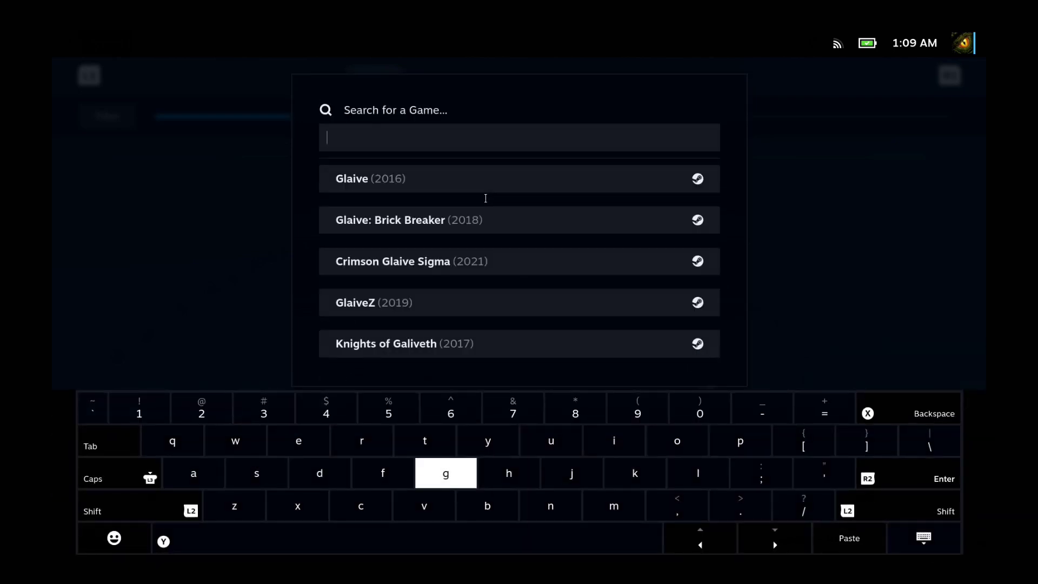
pyautogui.write('Grand Theft Auto IV')
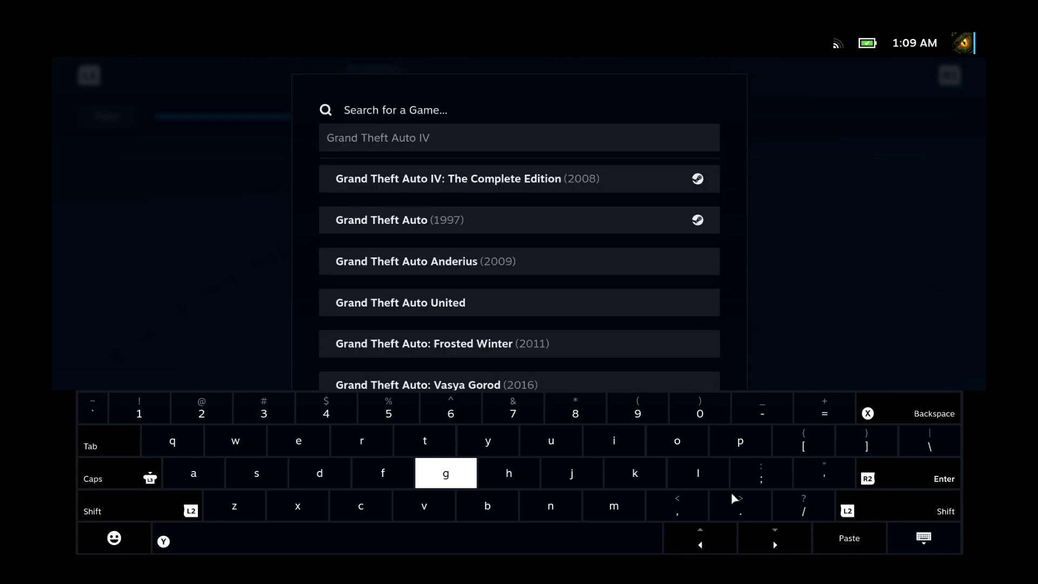
pyautogui.click(646, 184)
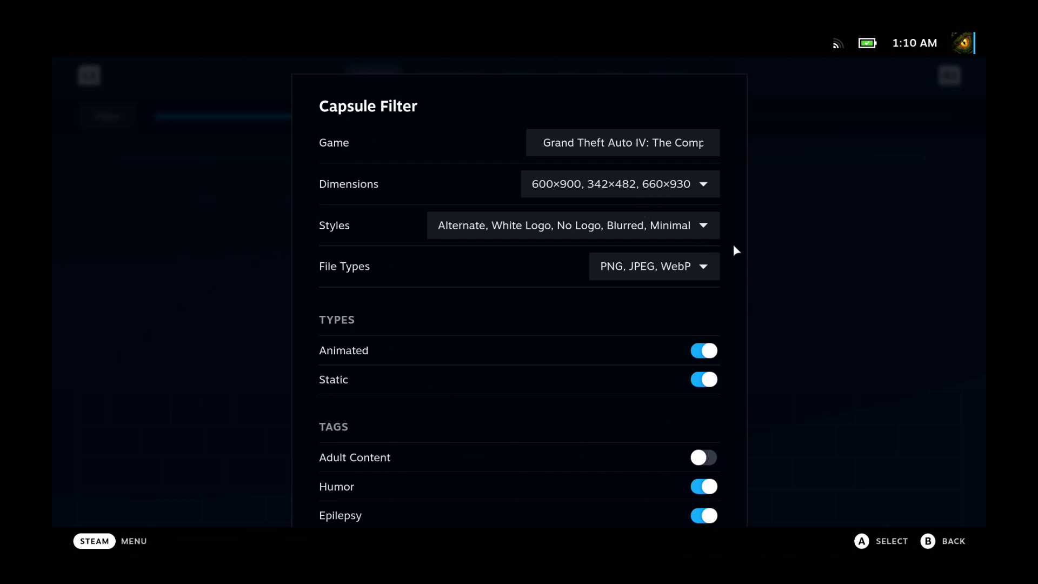
pyautogui.press('Escape')
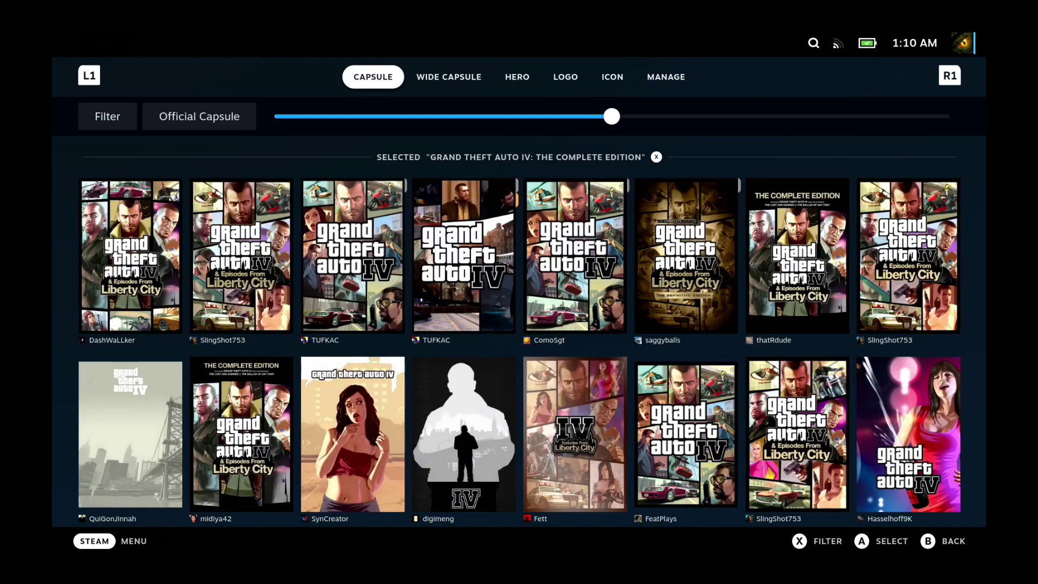
# Apply the official capsule and the official wide capsule artwork to GTAIV.
pyautogui.press('Return')
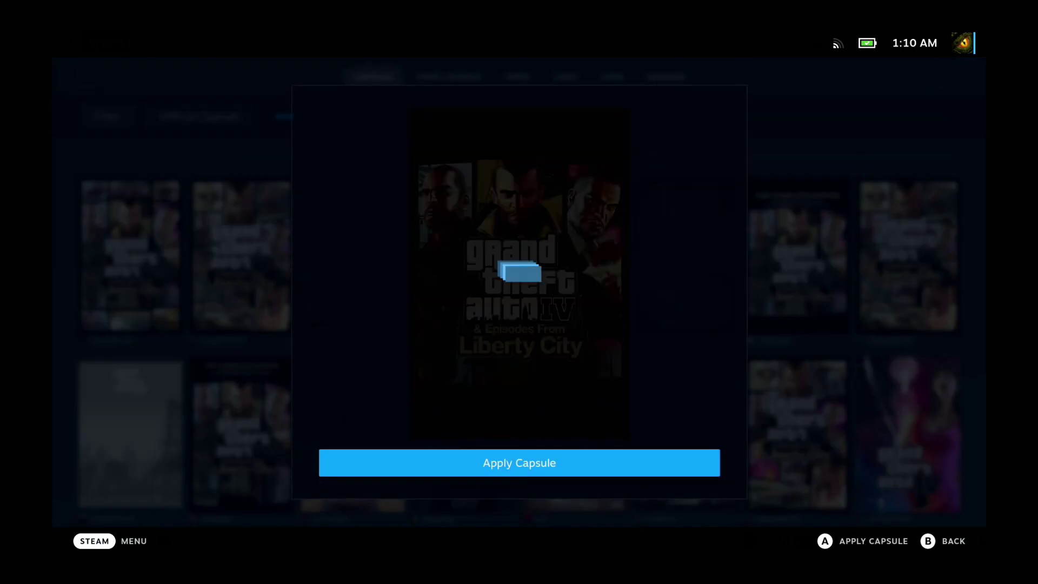
pyautogui.press('Return')
pyautogui.press('pagedown')
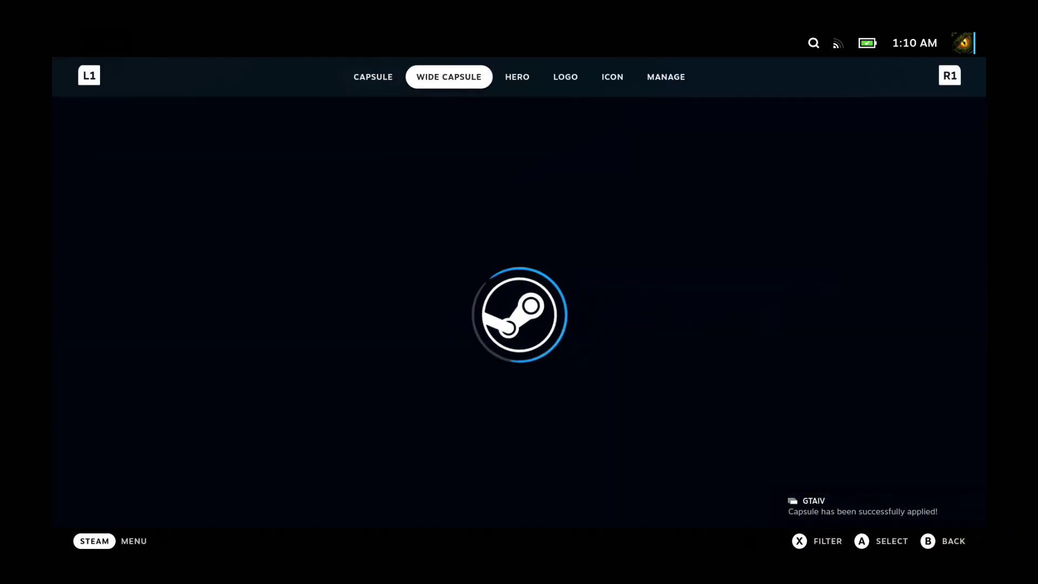
pyautogui.press('Up')
pyautogui.press('Right')
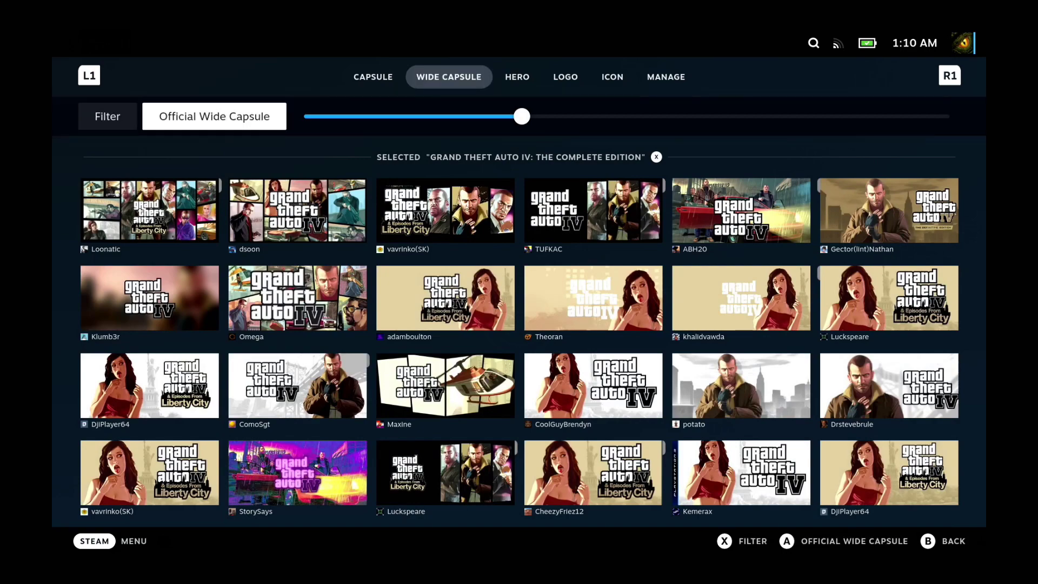
pyautogui.press('Return')
pyautogui.press('Return')
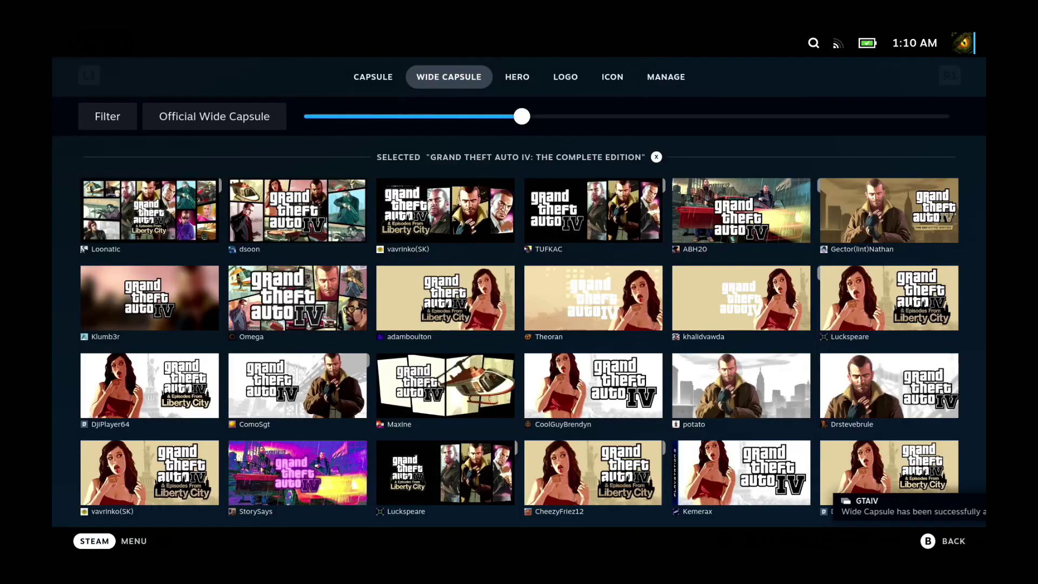
# Apply the official hero image and the official logo to GTAIV.
pyautogui.press('pagedown')
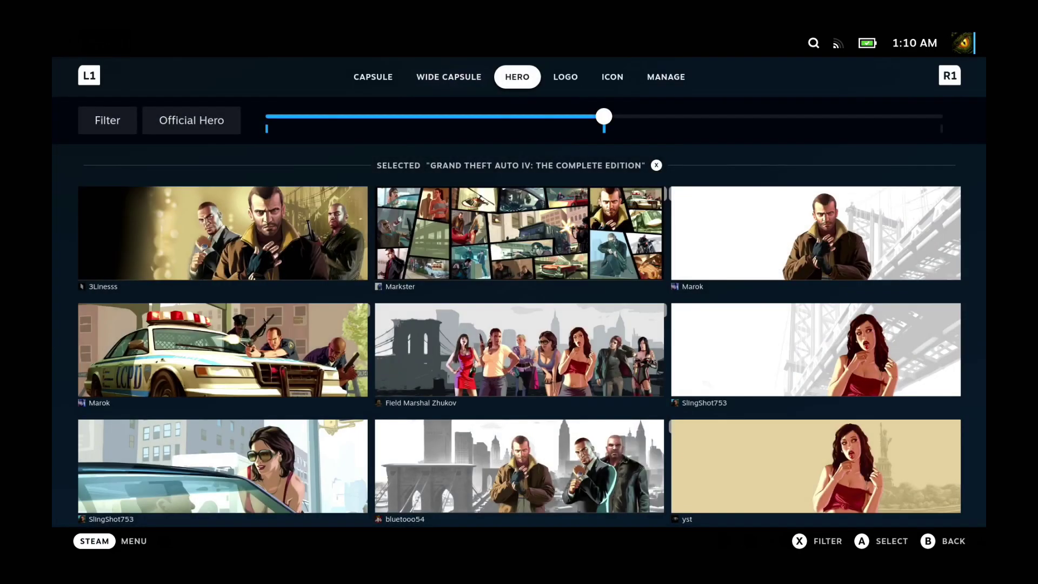
pyautogui.press('Up')
pyautogui.press('Right')
pyautogui.press('Return')
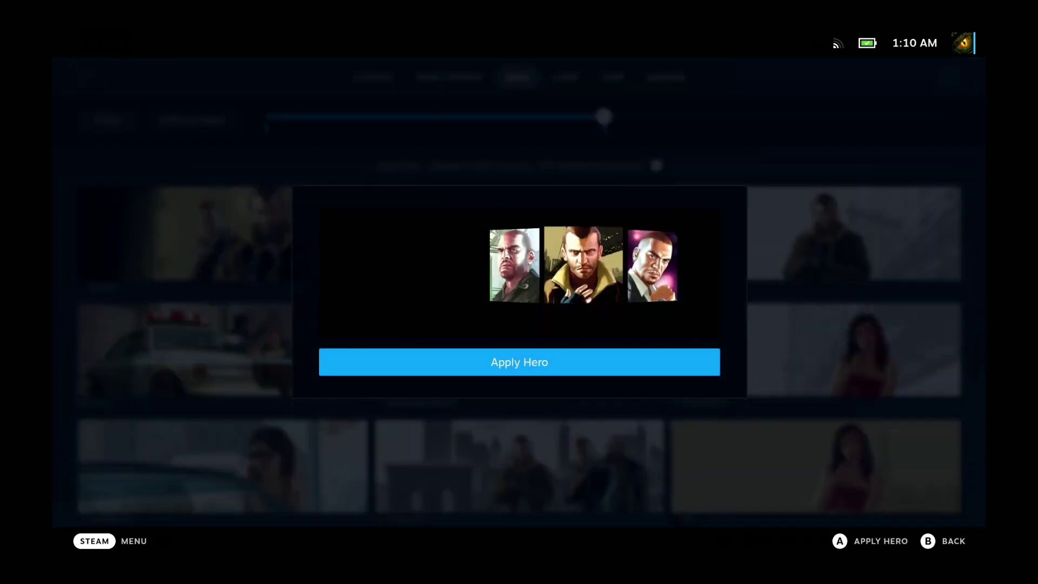
pyautogui.press('Return')
pyautogui.press('pagedown')
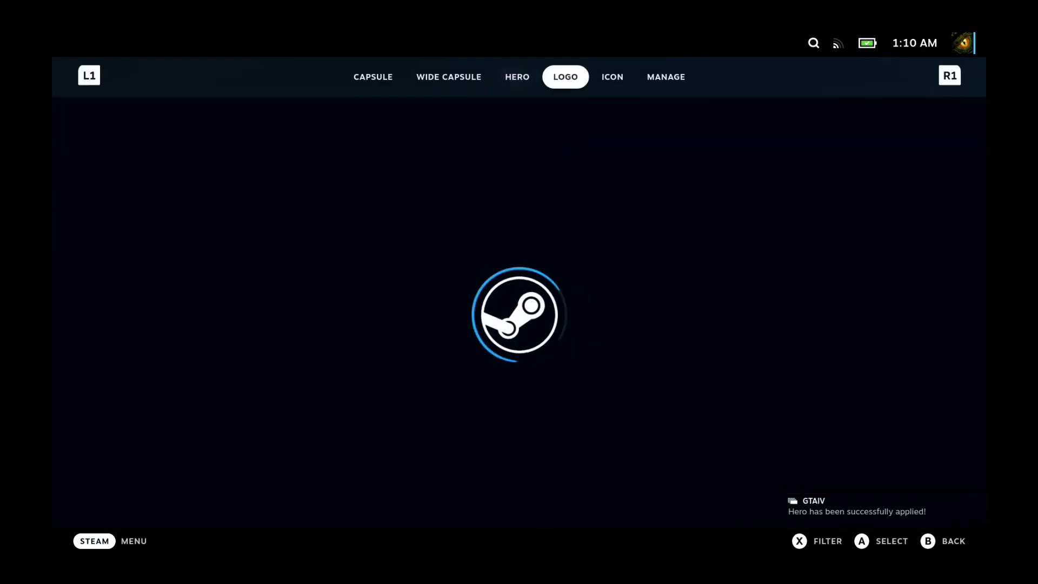
pyautogui.press('Right')
pyautogui.press('Return')
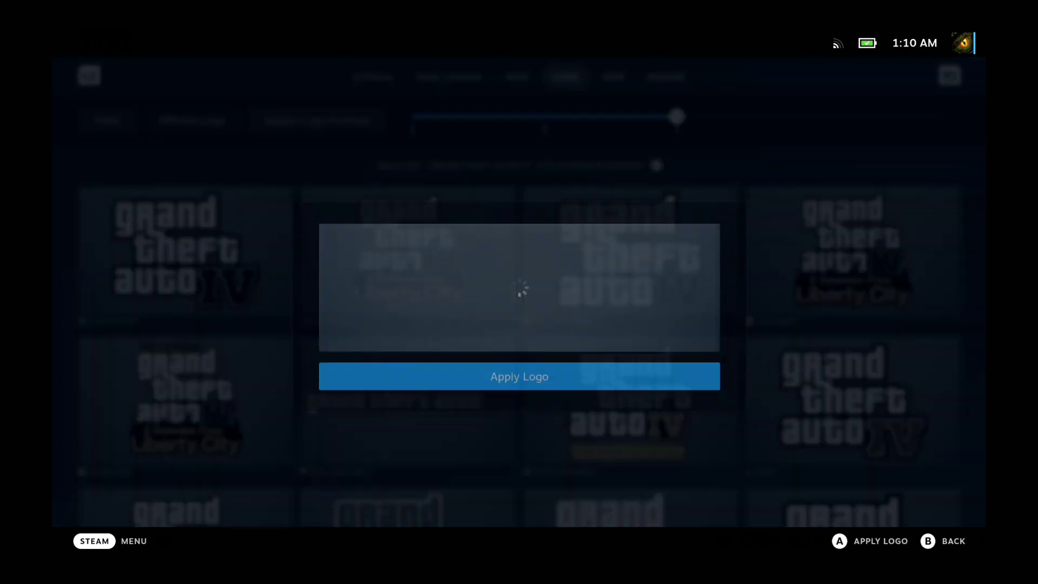
pyautogui.press('Return')
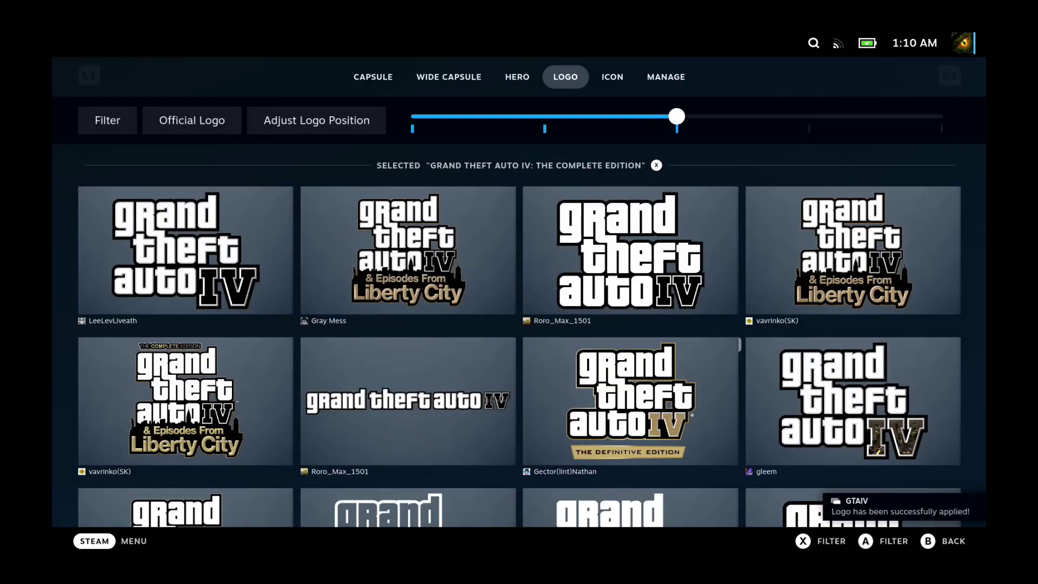
# Apply the first IV icon in the list to GTAIV and leave the artwork chooser.
pyautogui.press('pagedown')
pyautogui.press('Down')
pyautogui.press('Down')
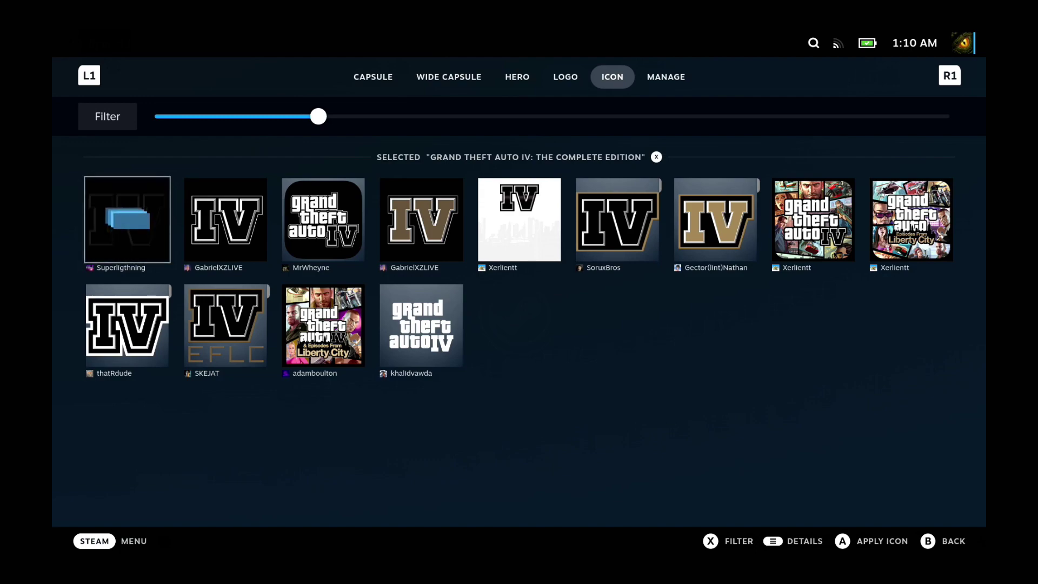
pyautogui.press('Escape')
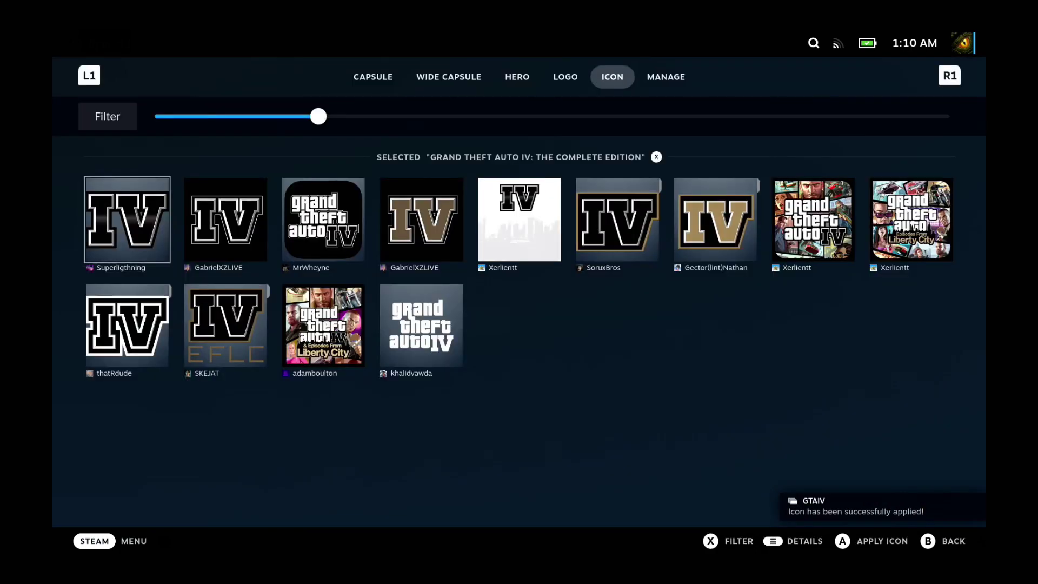
pyautogui.press('pagedown')
pyautogui.press('Escape')
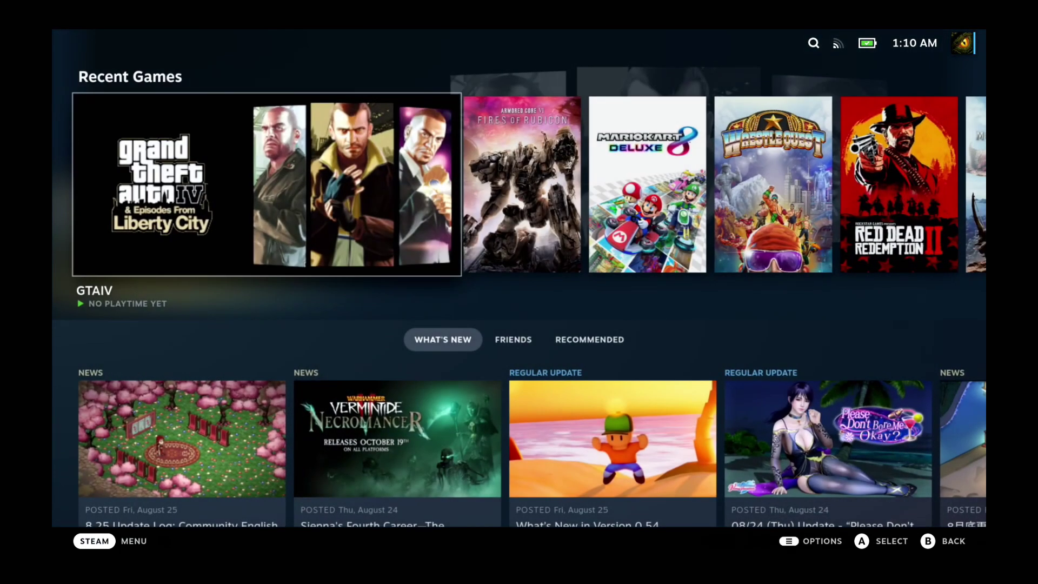
# Launch GTAIV and start Grand Theft Auto IV rather than Episodes From Liberty City from its selection screen.
pyautogui.press('Return')
pyautogui.press('Return')
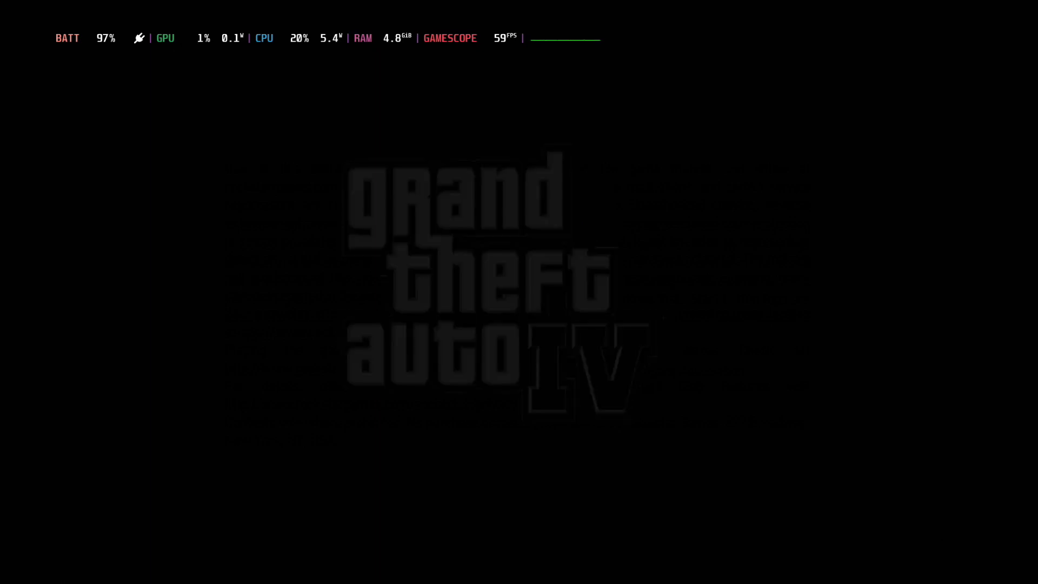
pyautogui.press('Down')
pyautogui.press('Right')
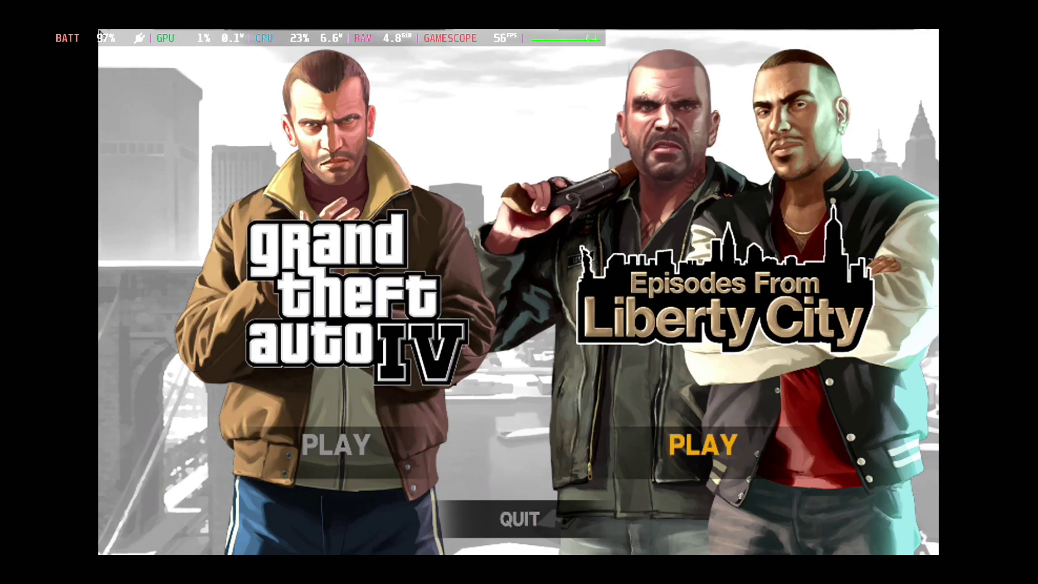
pyautogui.press('Down')
pyautogui.press('Up')
pyautogui.press('Left')
pyautogui.press('Return')
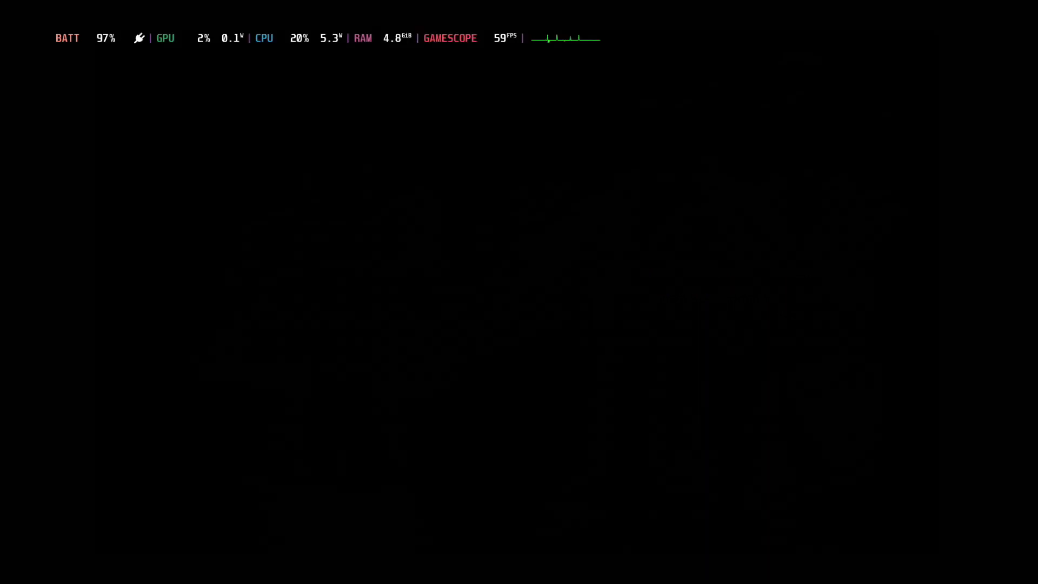
# Examine the game's controller options, including configuration, vibration, auto aiming and aim sensitivity, and leave them.
pyautogui.press('Right')
pyautogui.press('Return')
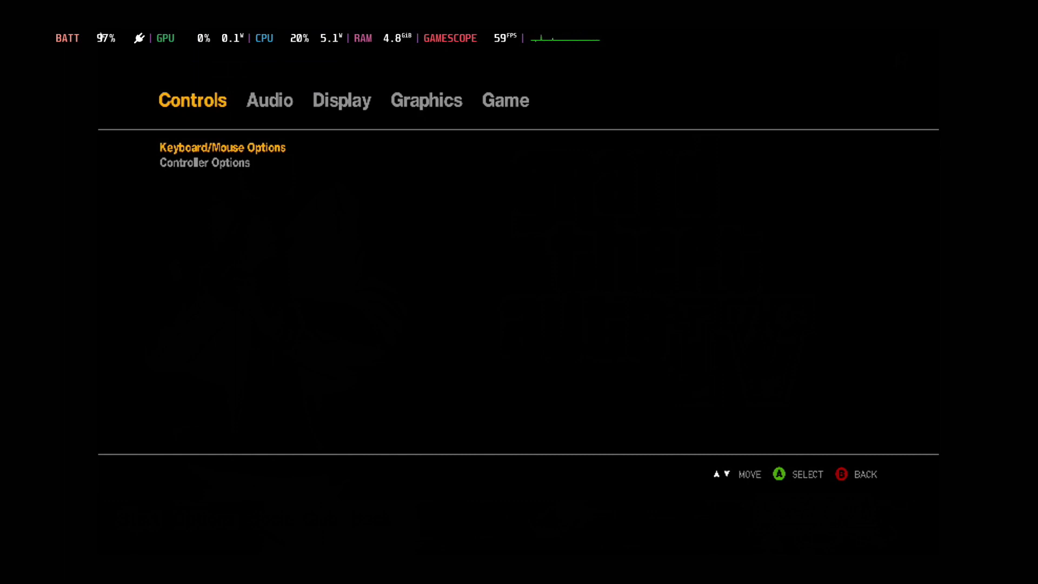
pyautogui.press('Down')
pyautogui.press('Up')
pyautogui.press('Down')
pyautogui.press('Up')
pyautogui.press('Down')
pyautogui.press('Up')
pyautogui.press('Down')
pyautogui.press('Return')
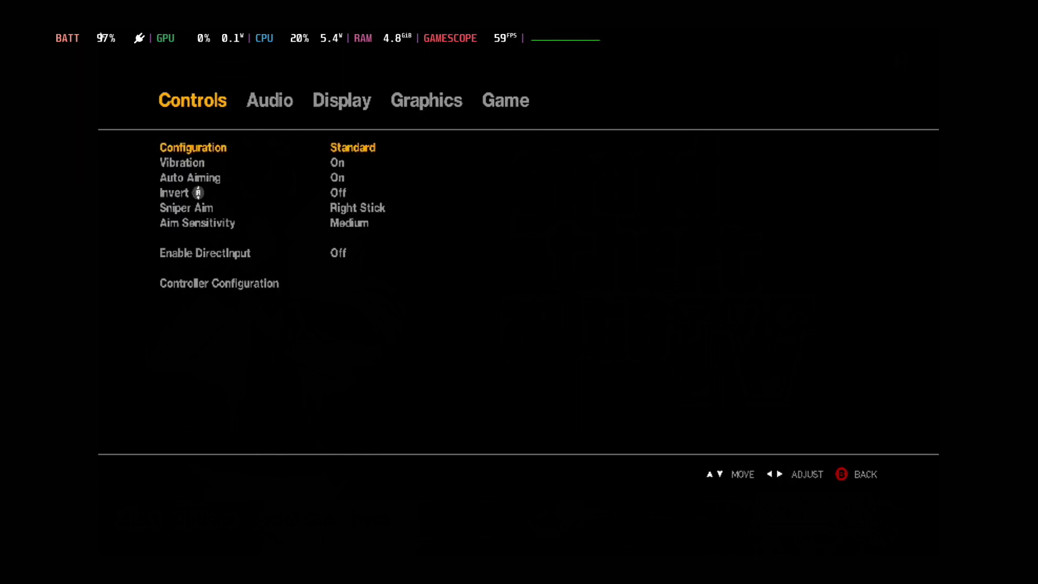
pyautogui.press('Escape')
# Set the graphics video mode to 1280 x 720 (60 Hz), apply it and keep the new setting.
pyautogui.press('Right')
pyautogui.press('Right')
pyautogui.press('Right')
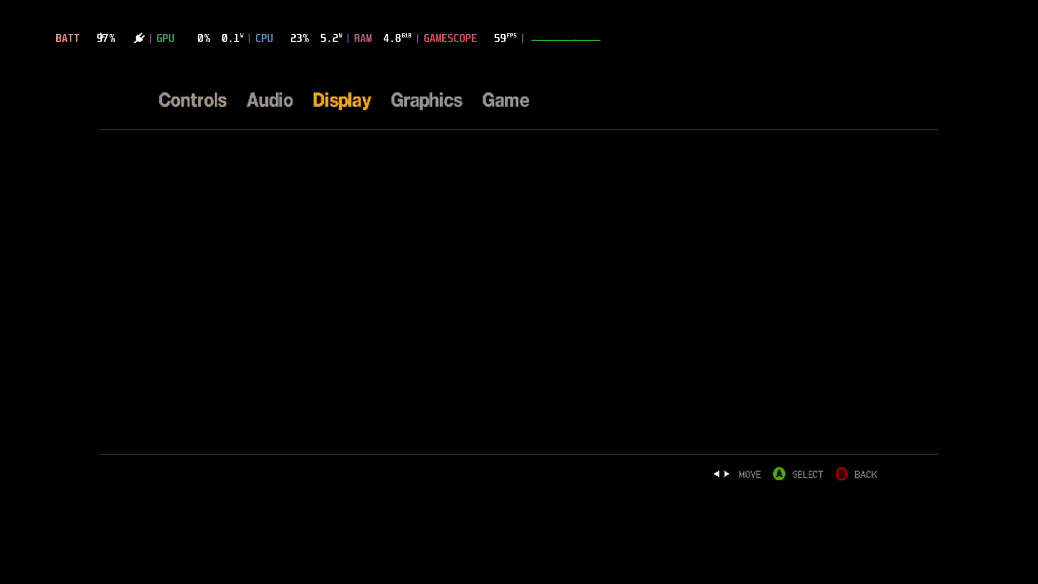
pyautogui.press('Return')
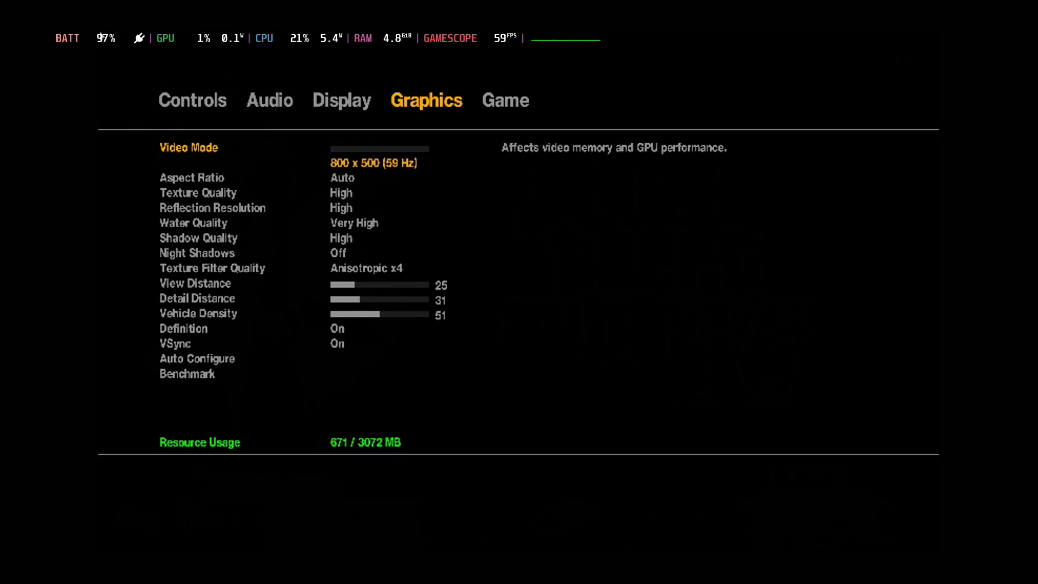
pyautogui.press('Down')
pyautogui.press('Up')
pyautogui.press('Right')
pyautogui.press('Right')
pyautogui.press('Right')
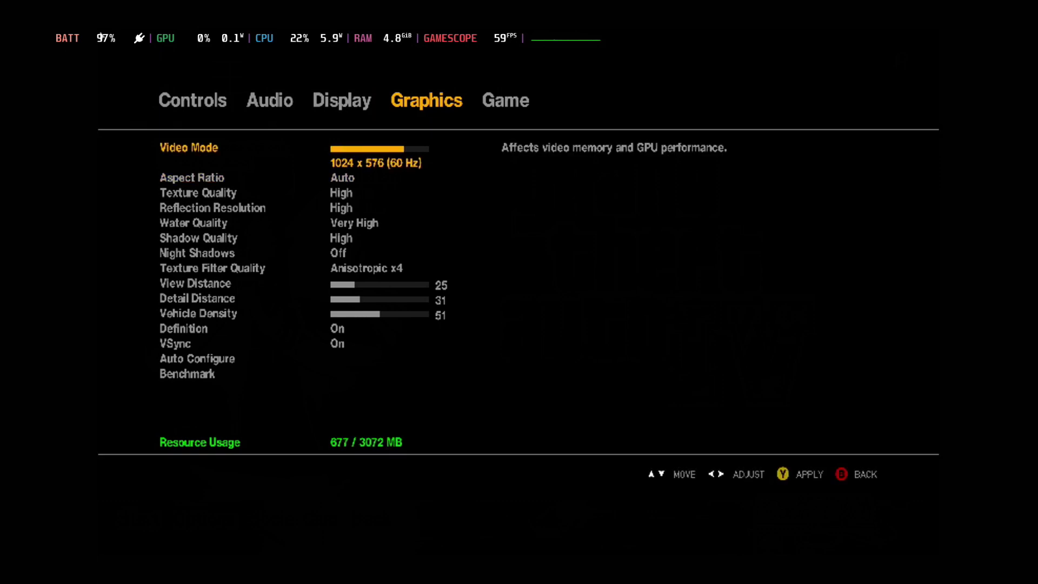
pyautogui.press('Right')
pyautogui.press('Right')
pyautogui.press('Right')
pyautogui.press('Left')
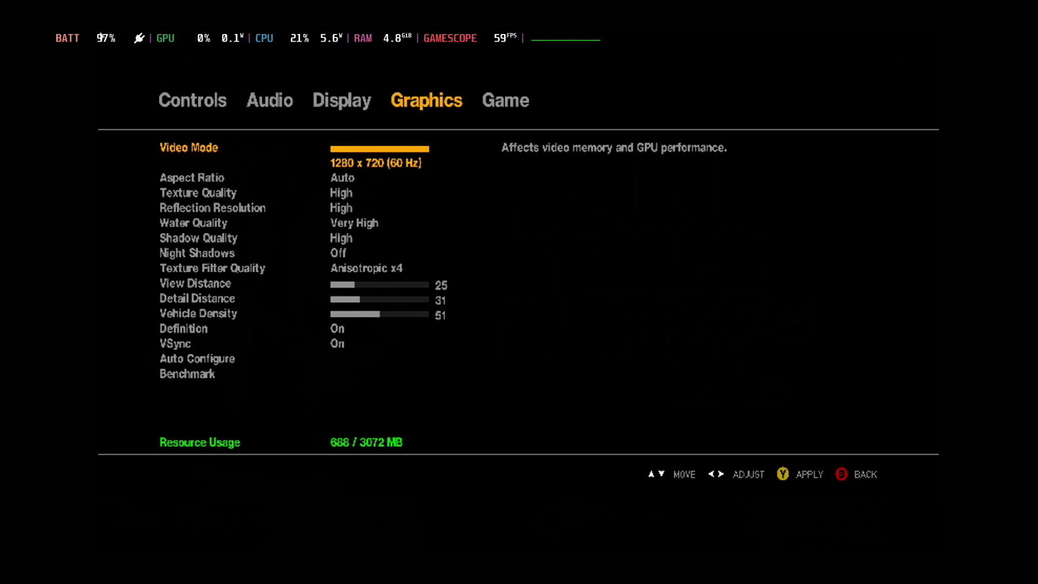
pyautogui.press('y')
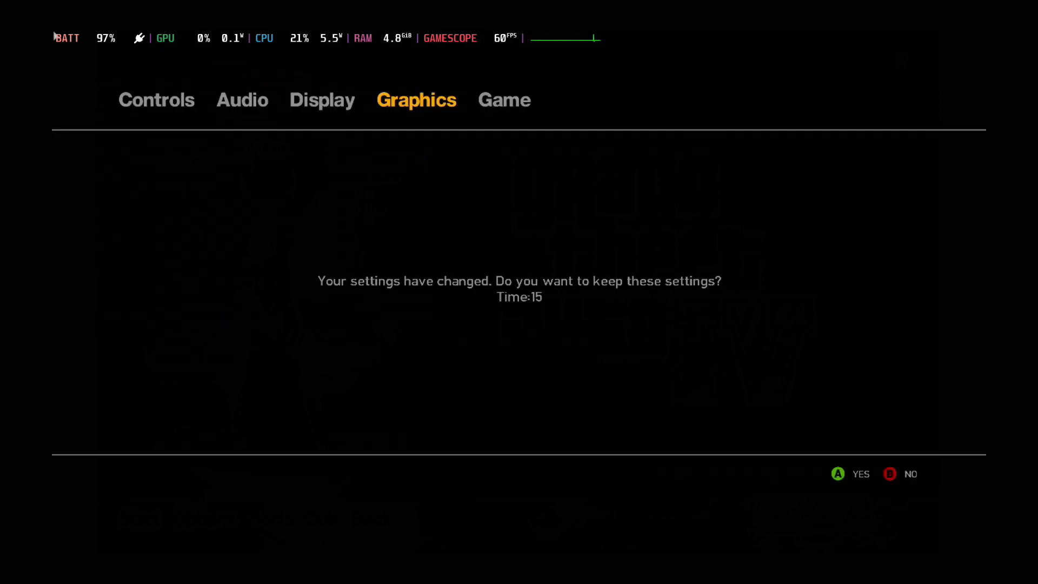
pyautogui.press('Return')
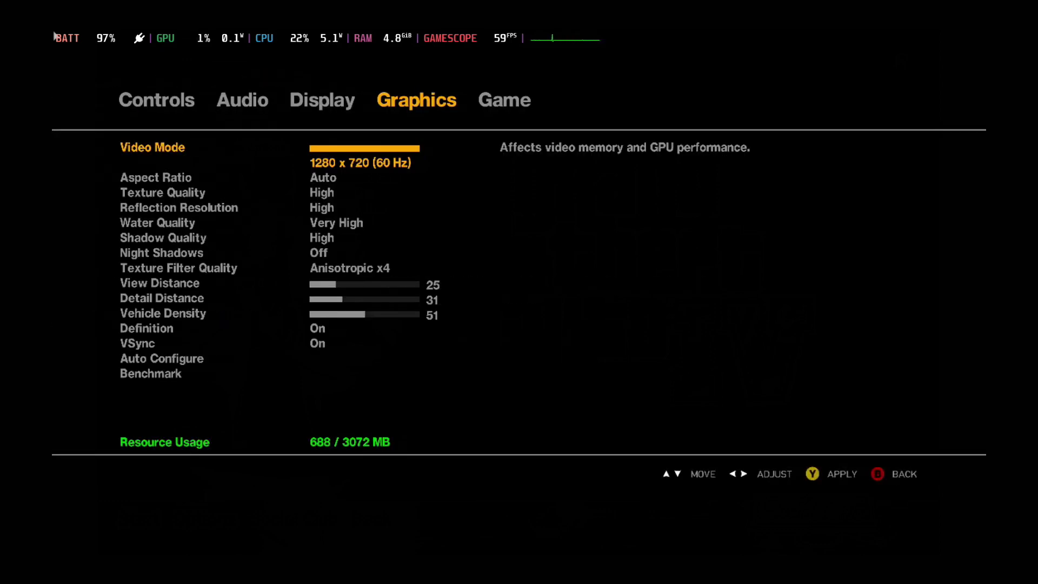
# Set the texture filter quality to Anisotropic x16 in the graphics settings.
pyautogui.press('Down')
pyautogui.press('Down')
pyautogui.press('Down')
pyautogui.press('Down')
pyautogui.press('Down')
pyautogui.press('Down')
pyautogui.press('Down')
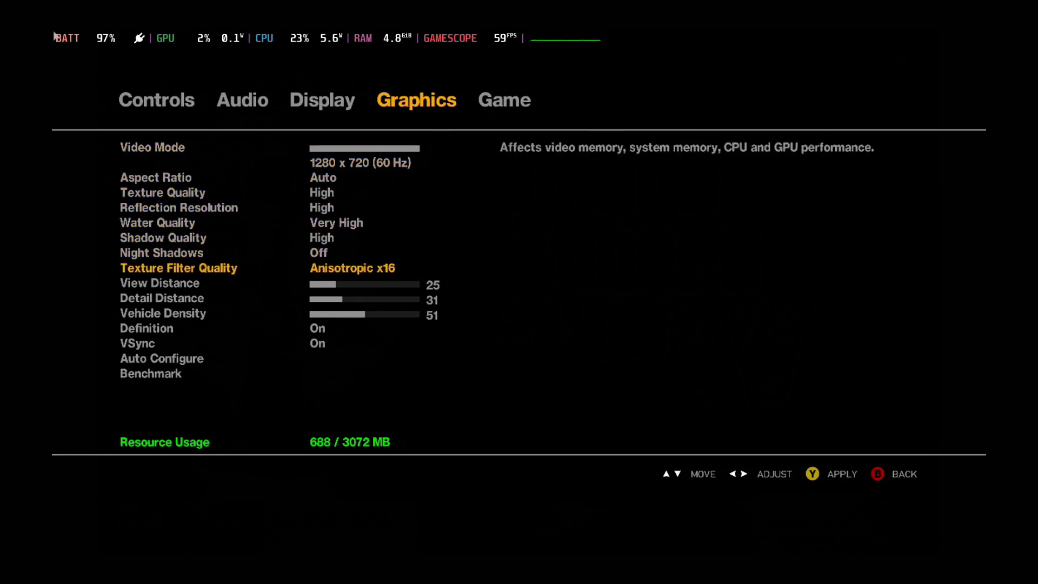
pyautogui.press('Right')
pyautogui.press('Left')
# Set the night shadows to Very High in the graphics settings.
pyautogui.press('Down')
pyautogui.press('Down')
pyautogui.press('Down')
pyautogui.press('Up')
pyautogui.press('Up')
pyautogui.press('Up')
pyautogui.press('Up')
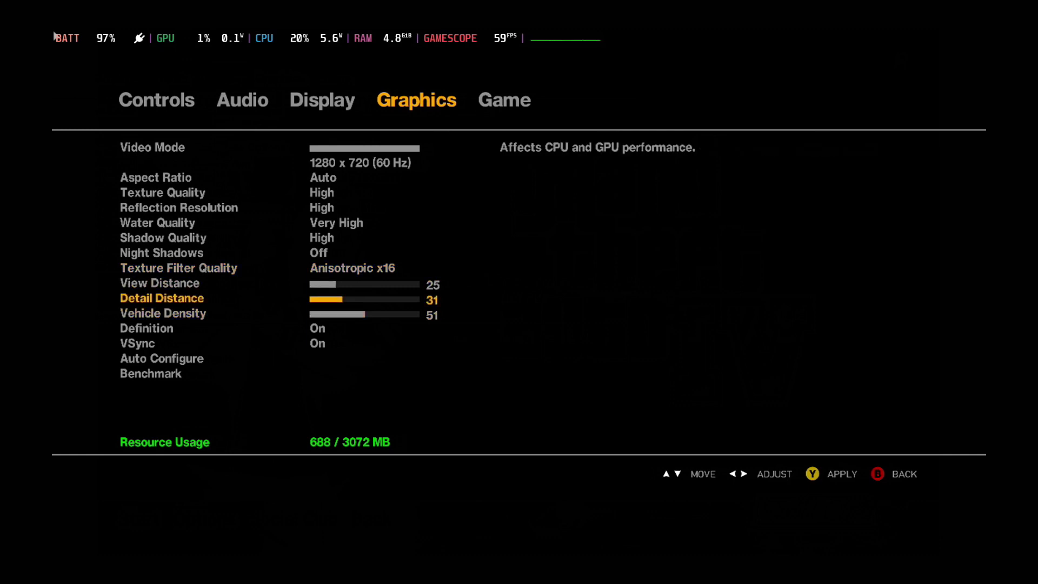
pyautogui.press('Right')
pyautogui.press('Right')
pyautogui.press('Right')
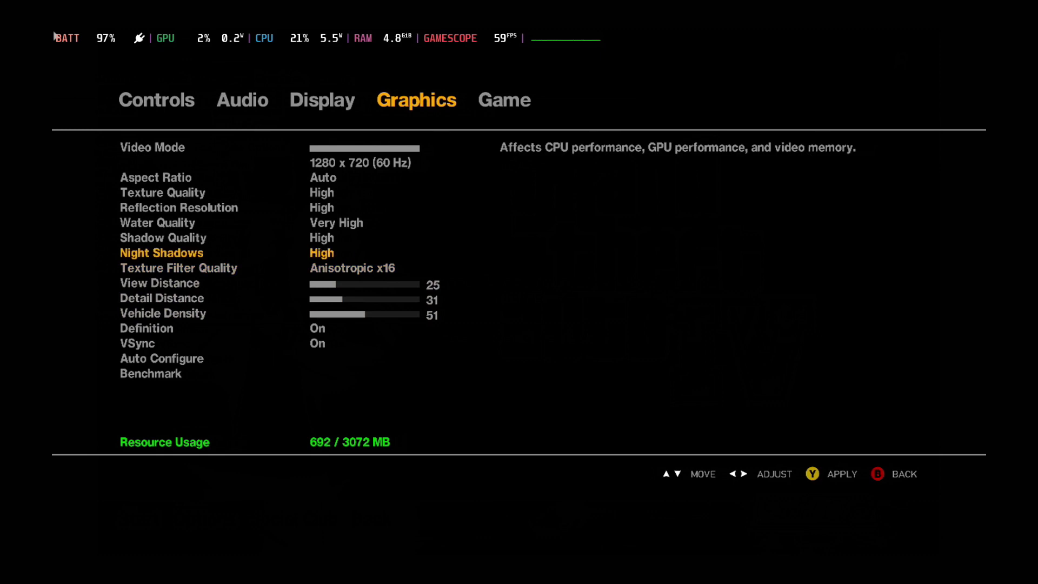
pyautogui.press('Left')
pyautogui.press('Right')
# Set the shadow quality and the reflection resolution to Very High, leaving the texture quality on High.
pyautogui.press('Up')
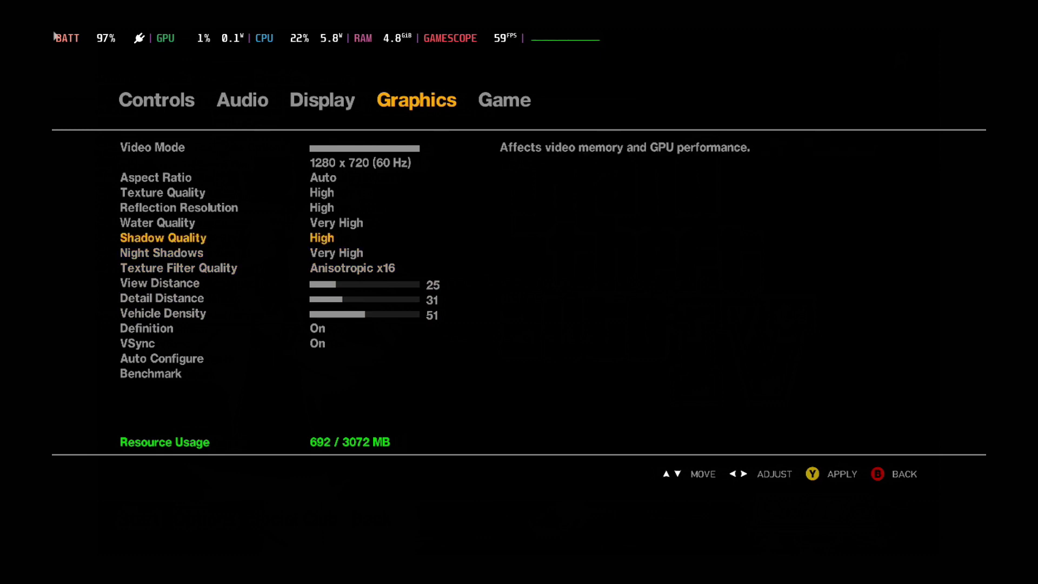
pyautogui.press('Right')
pyautogui.press('Up')
pyautogui.press('Up')
pyautogui.press('Right')
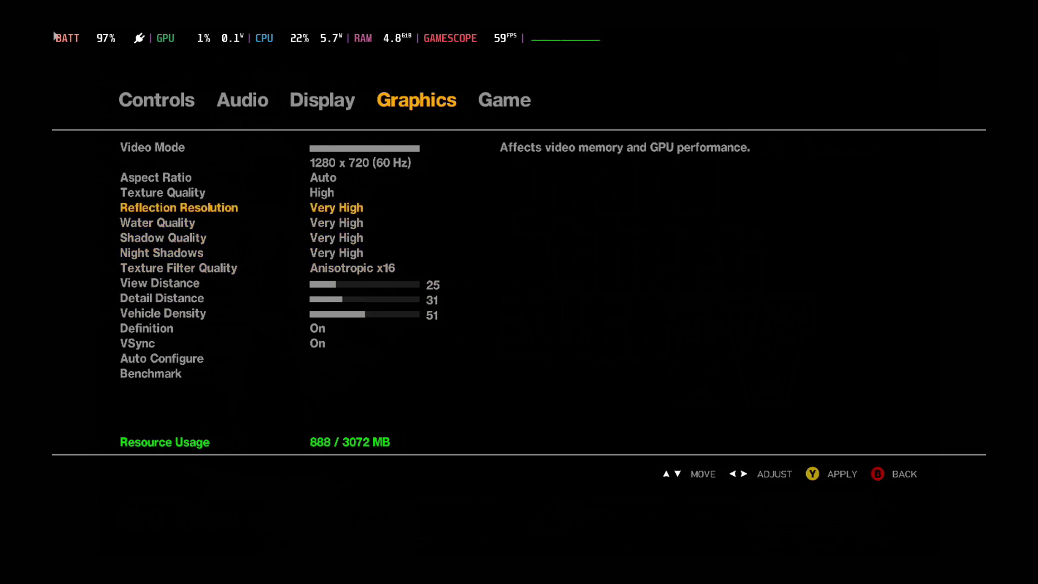
pyautogui.press('Up')
pyautogui.press('Right')
pyautogui.press('Left')
pyautogui.press('Up')
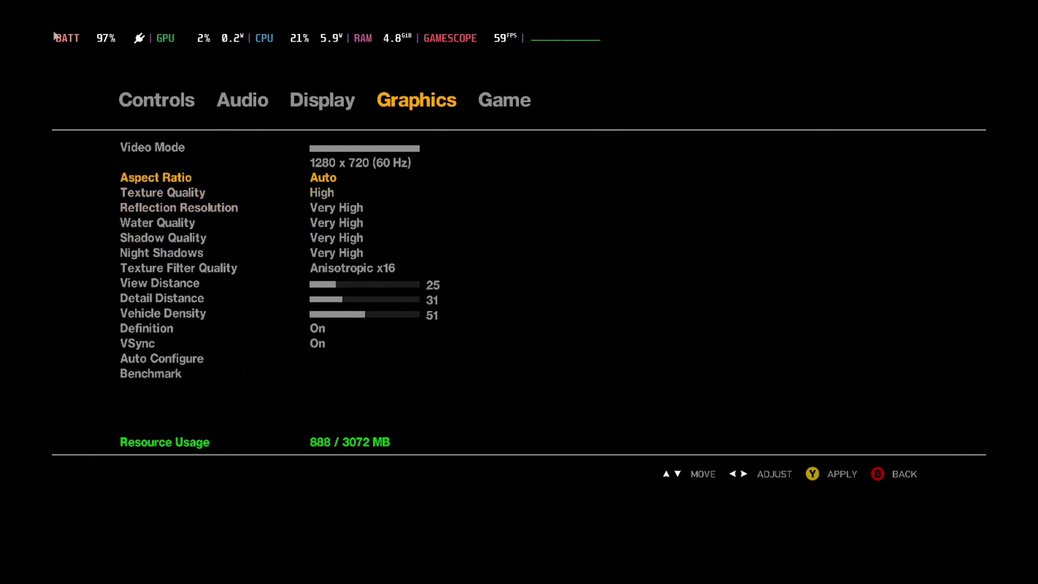
# Look through the remaining graphics settings from Texture Filter Quality down to Benchmark, leaving VSync on.
pyautogui.press('Down')
pyautogui.press('Down')
pyautogui.press('Down')
pyautogui.press('Down')
pyautogui.press('Down')
pyautogui.press('Down')
pyautogui.press('Down')
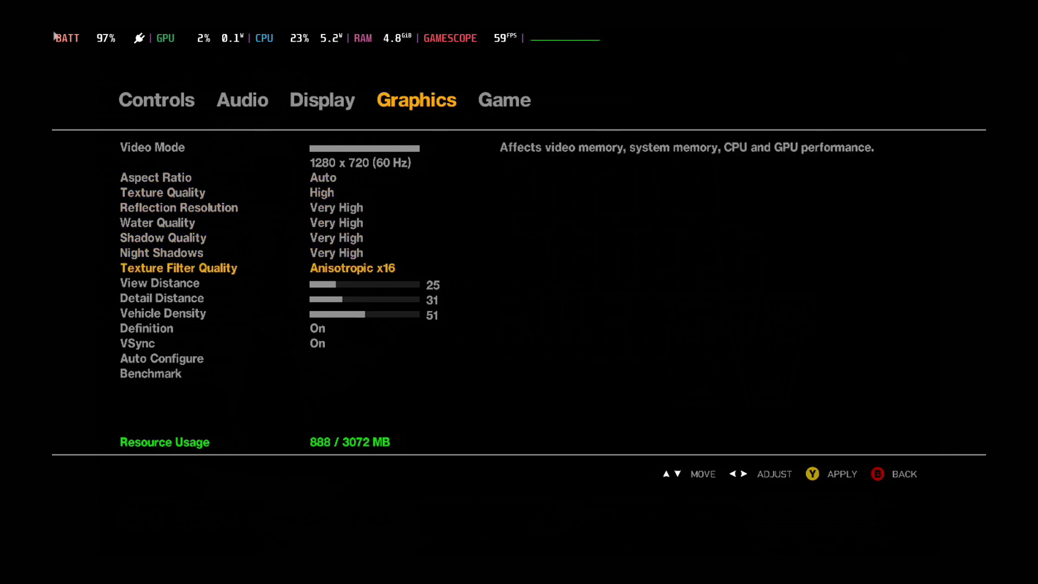
pyautogui.press('Down')
pyautogui.press('Down')
pyautogui.press('Down')
pyautogui.press('Down')
pyautogui.press('Down')
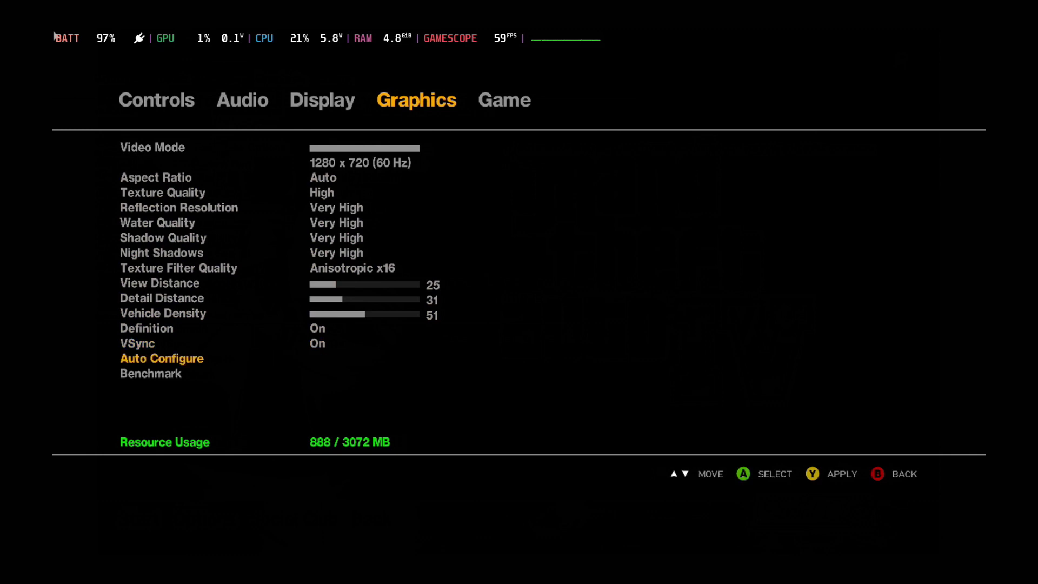
pyautogui.press('Up')
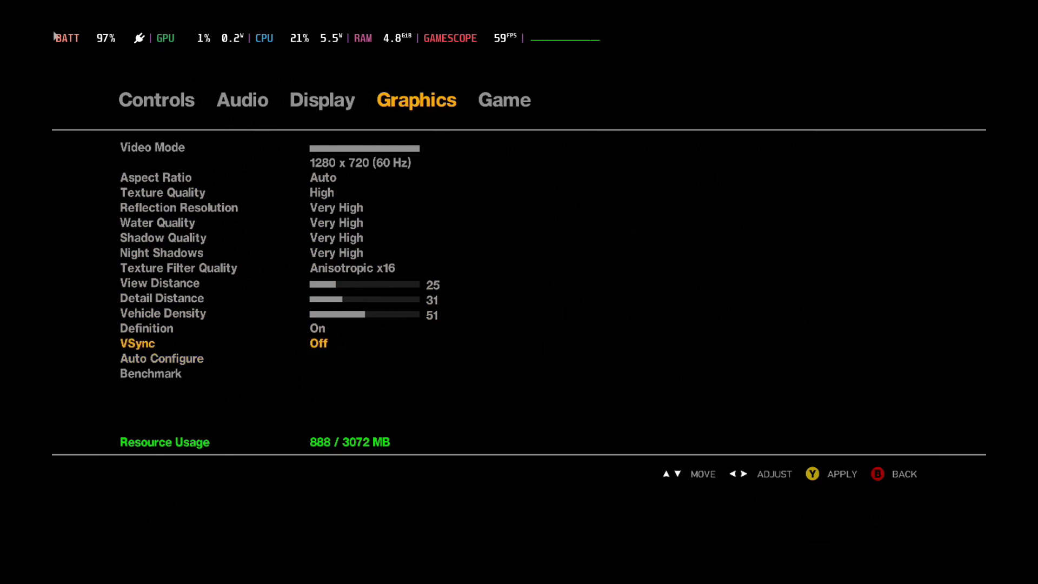
pyautogui.press('Down')
pyautogui.press('Down')
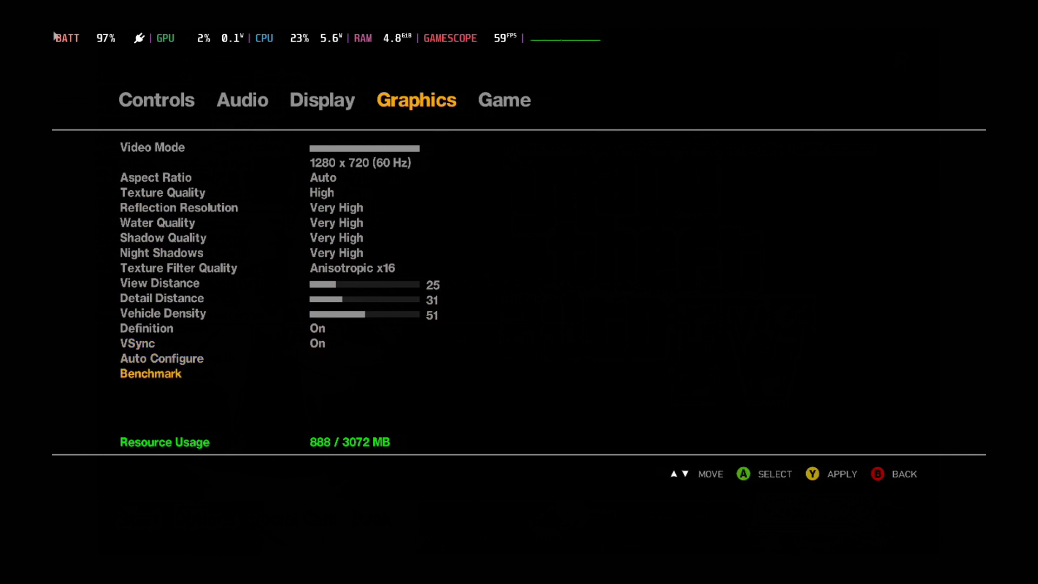
# Apply and keep the changed graphics settings and return to the game's main menu.
pyautogui.press('Return')
pyautogui.press('Return')
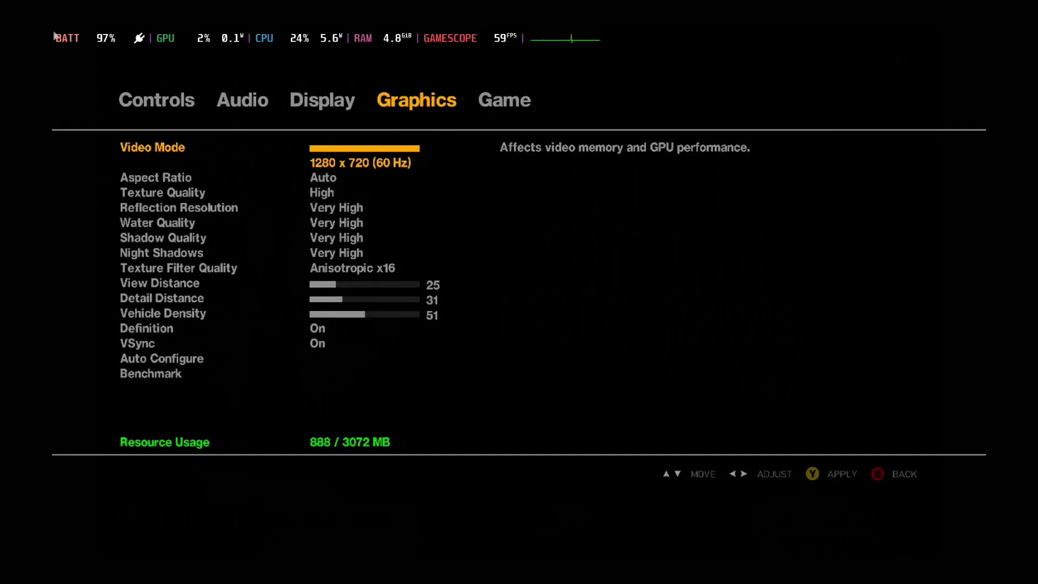
pyautogui.press('Escape')
pyautogui.press('Escape')
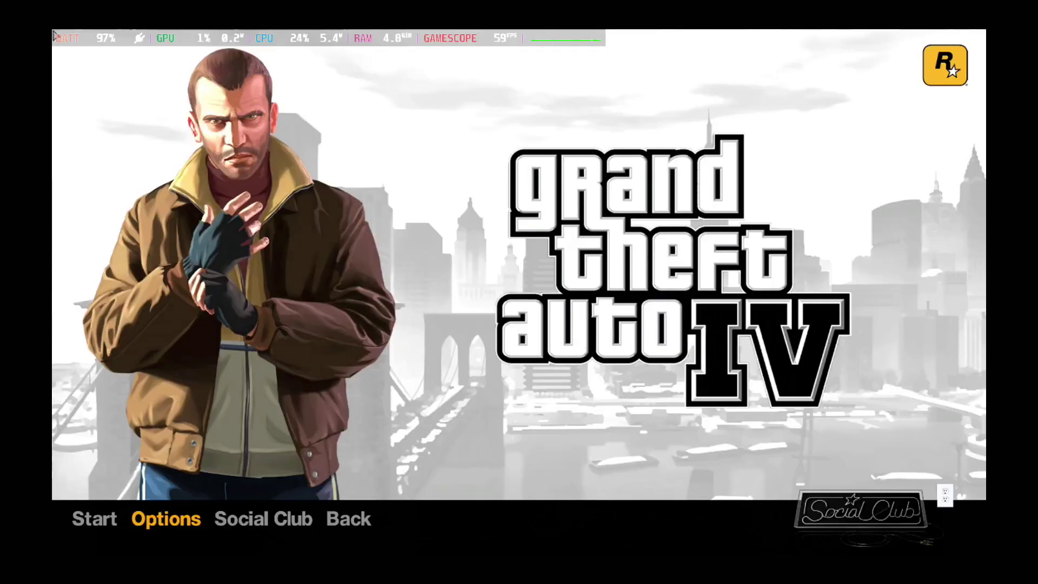
# Start the game and page through the Liberty's Legacy welcome message up to its personalization page.
pyautogui.press('Left')
pyautogui.press('Return')
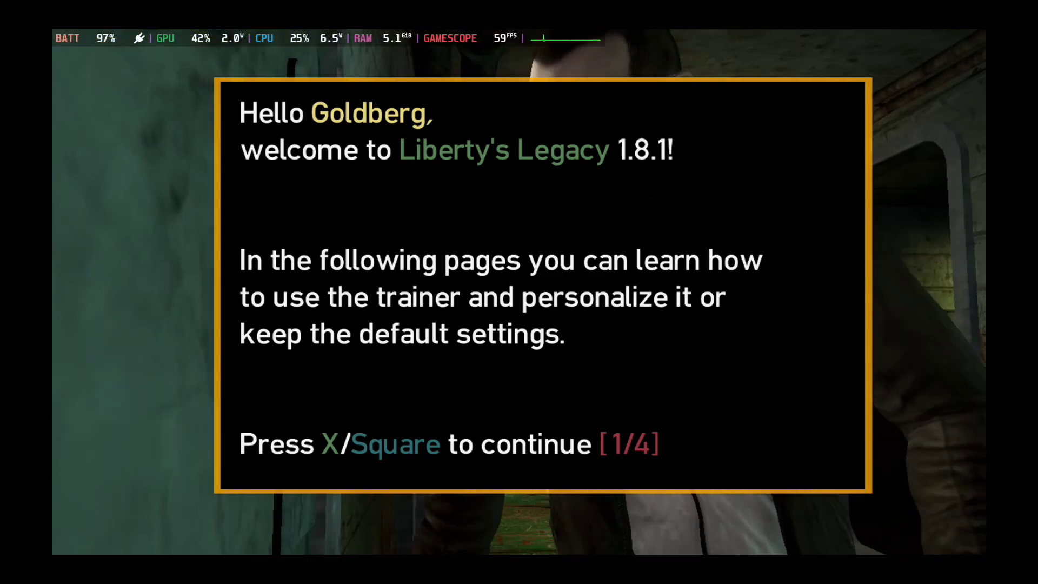
pyautogui.press('x')
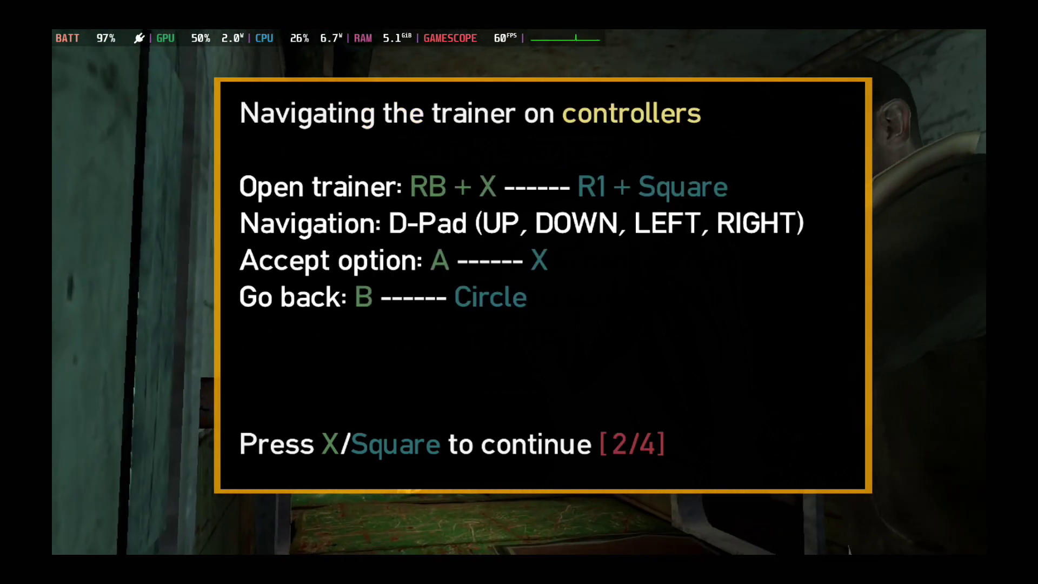
pyautogui.press('x')
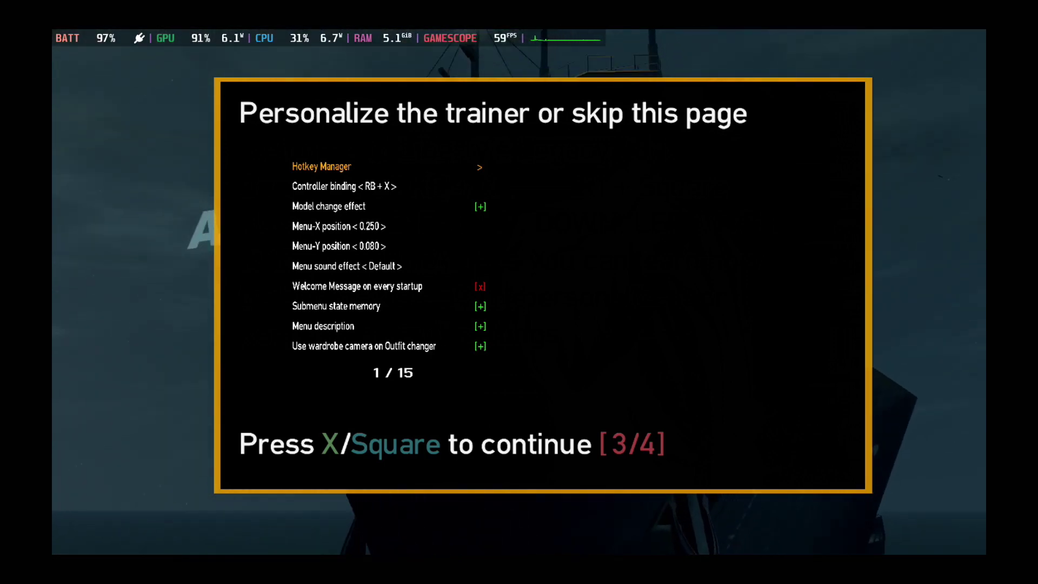
pyautogui.press('Return')
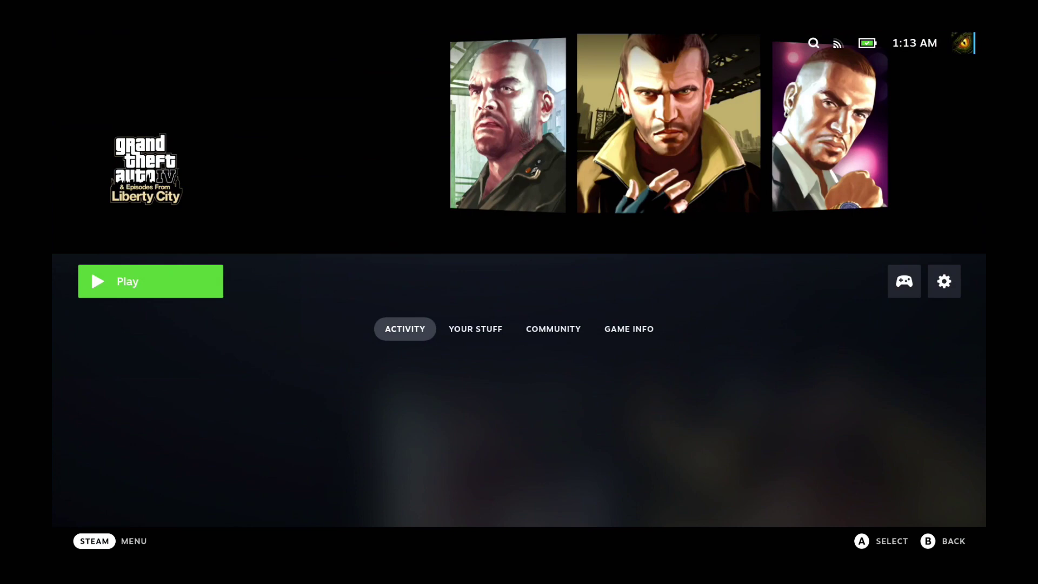
# Relaunch GTAIV from its Steam page, choose Grand Theft Auto IV and start the game.
pyautogui.press('Right')
pyautogui.press('Down')
pyautogui.press('Up')
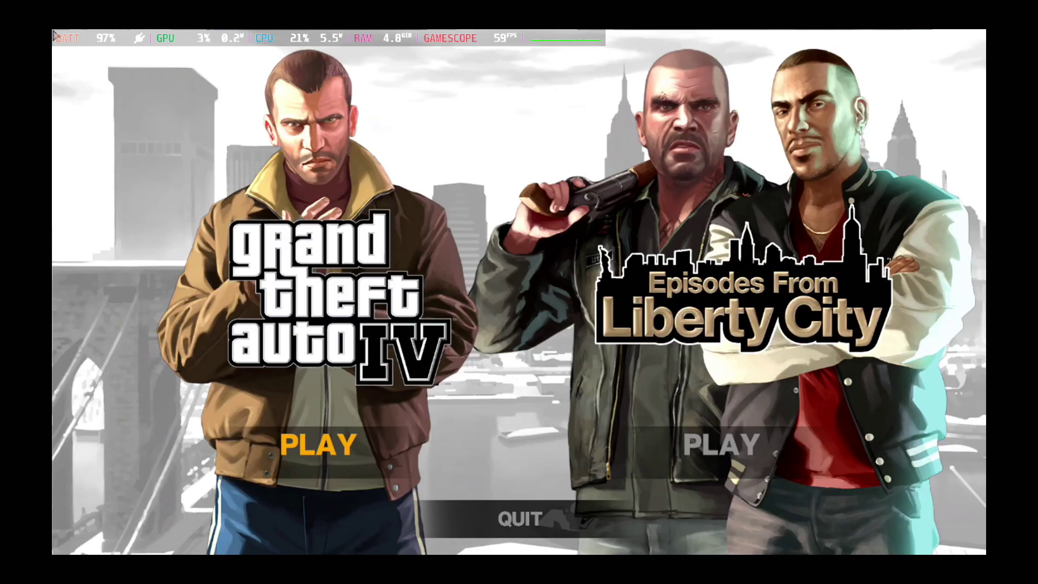
pyautogui.press('Return')
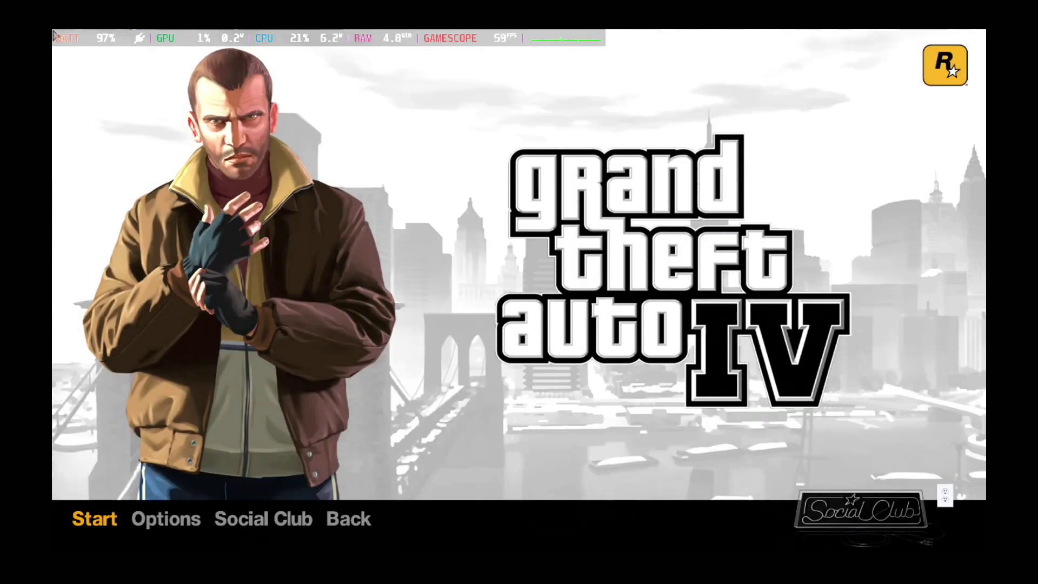
pyautogui.press('Right')
pyautogui.press('Left')
pyautogui.press('Return')
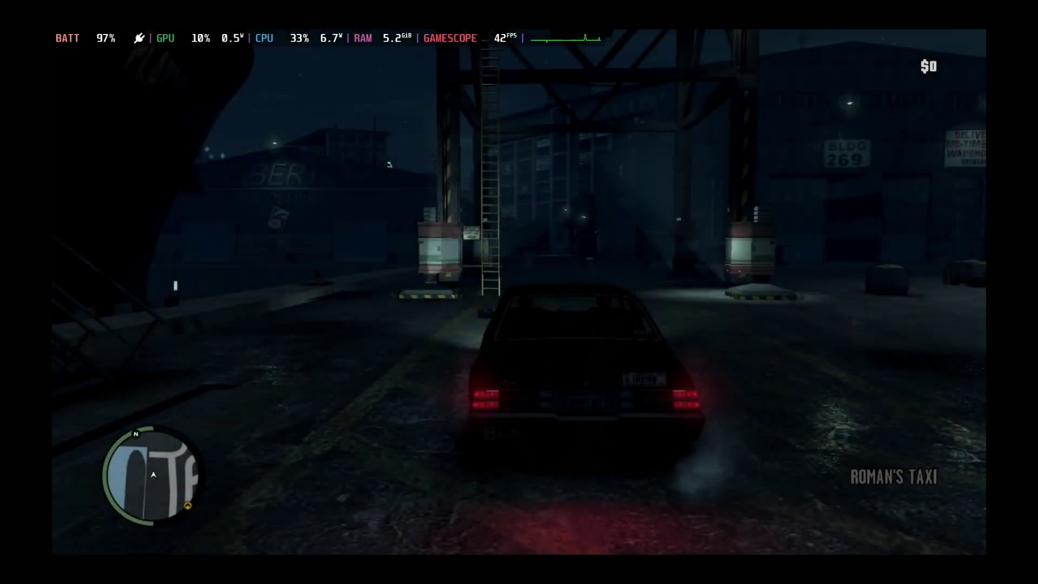
pyautogui.press('w')
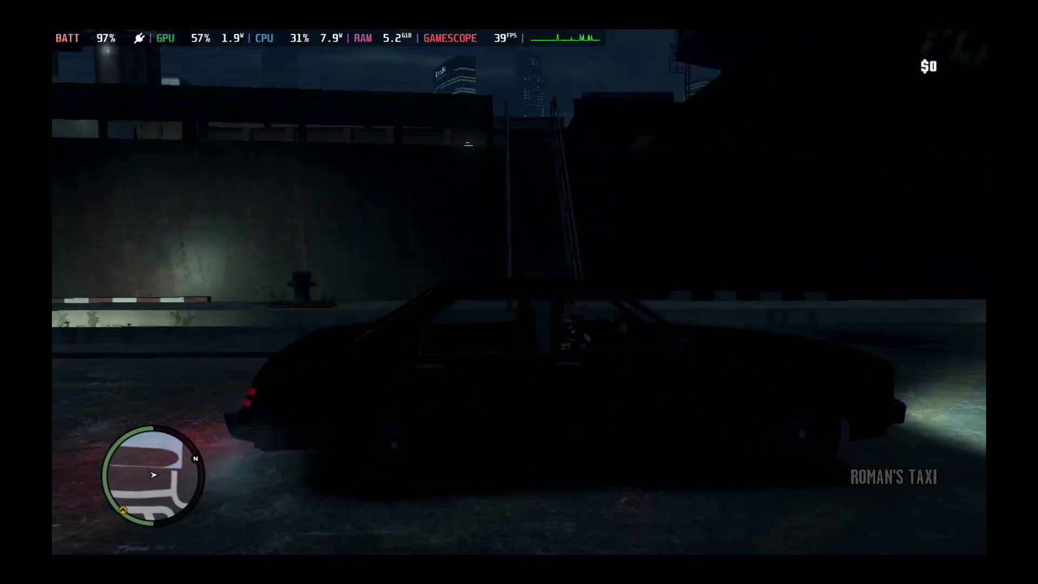
pyautogui.press('w')
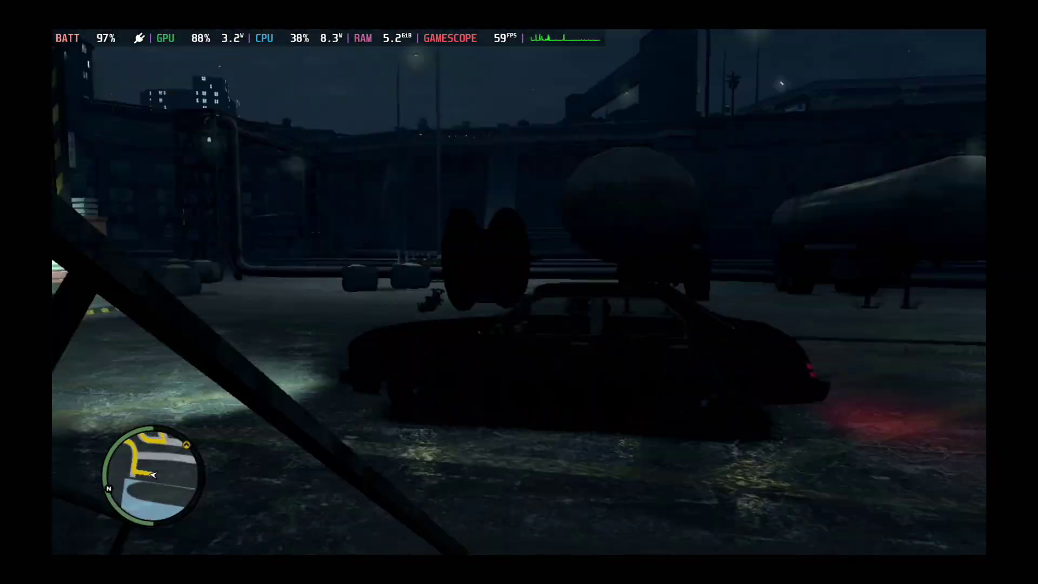
pyautogui.press('w')
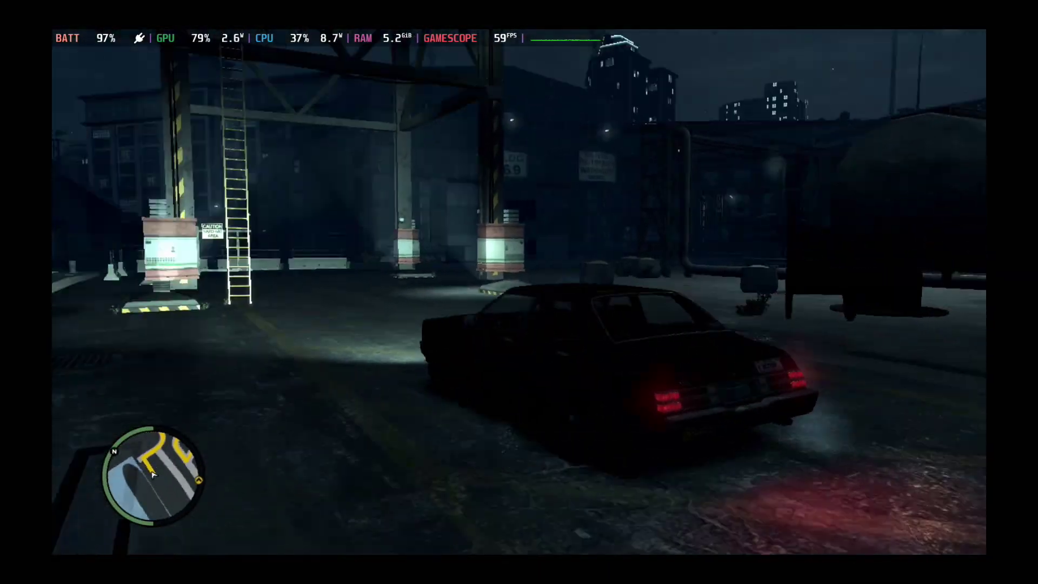
pyautogui.press('w')
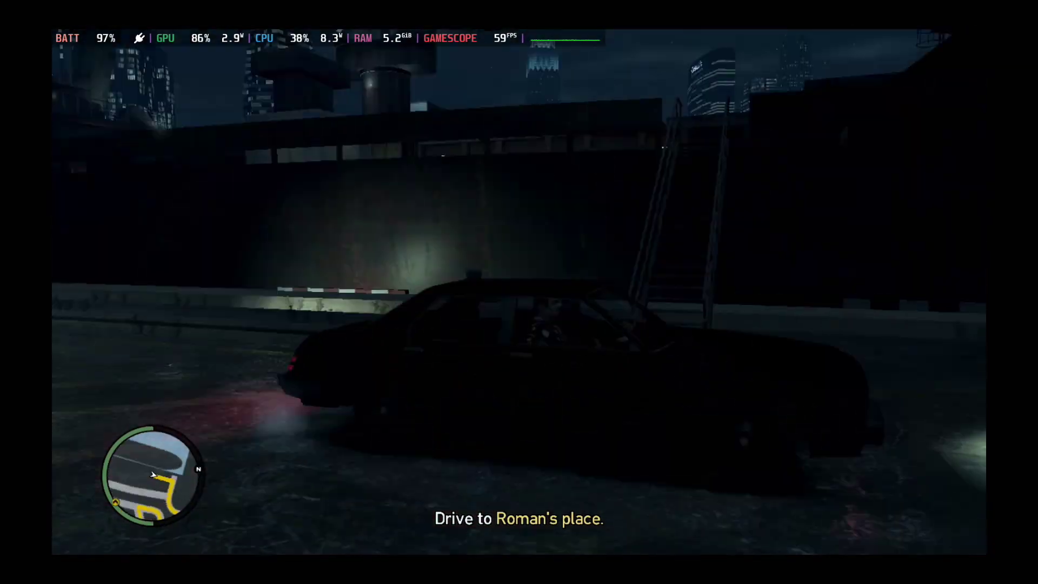
pyautogui.press('w')
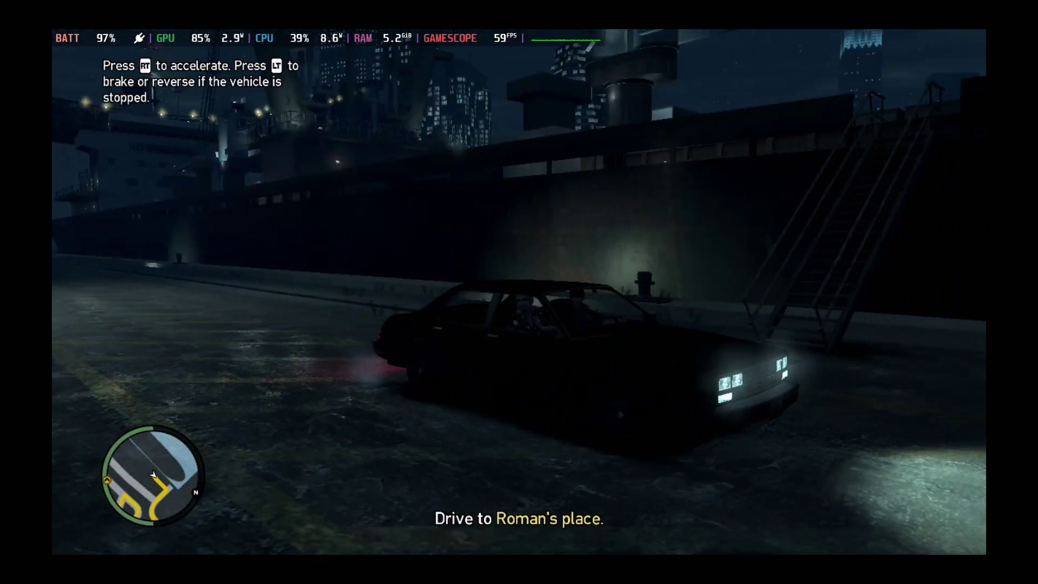
pyautogui.press('w')
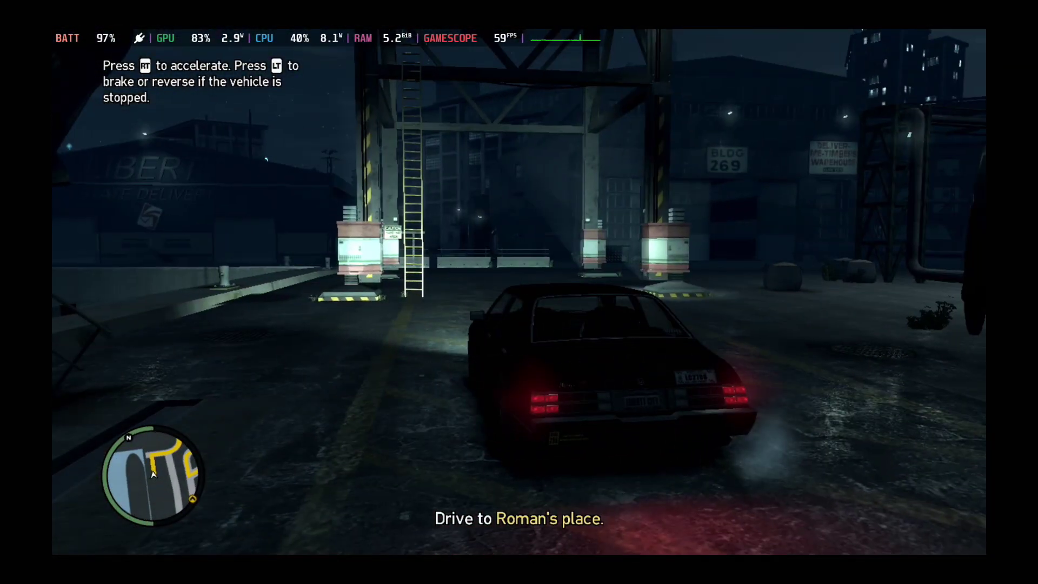
# Bring up the Liberty's Legacy trainer menu in-game and open its Player options.
pyautogui.press('F4')
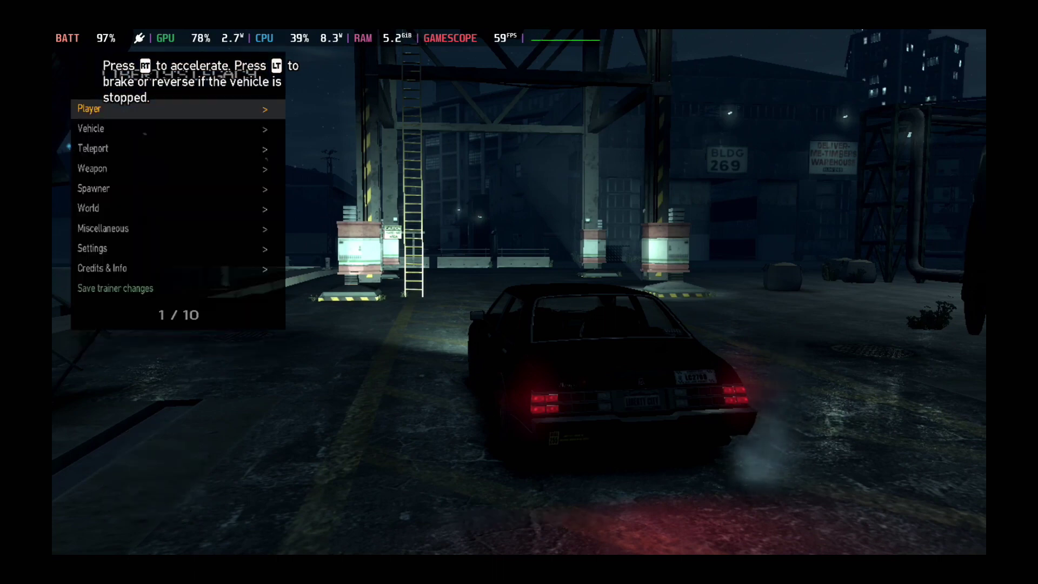
pyautogui.press('Down')
pyautogui.press('Down')
pyautogui.press('Up')
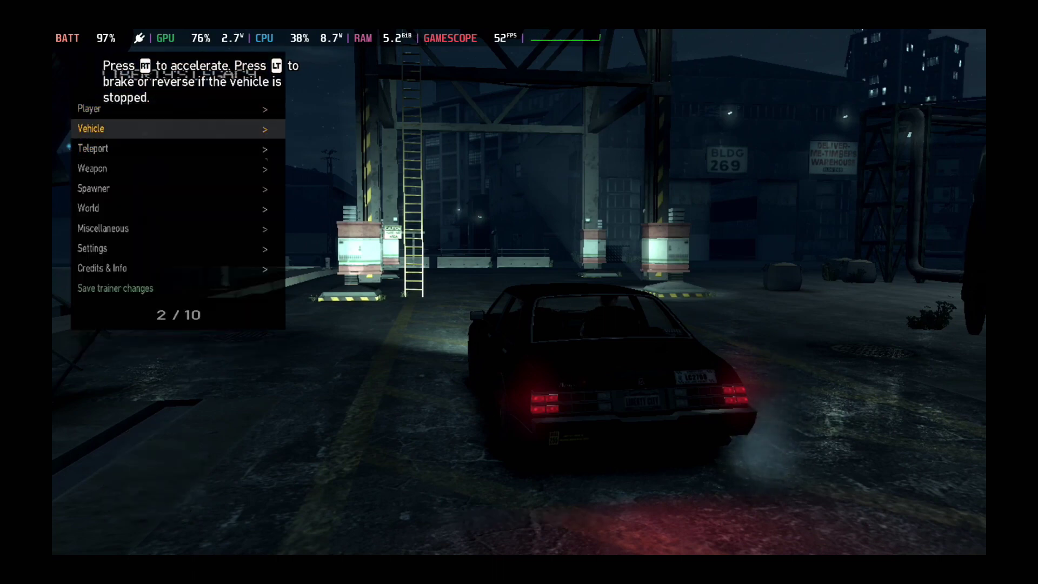
pyautogui.press('Up')
pyautogui.press('F4')
pyautogui.press('F4')
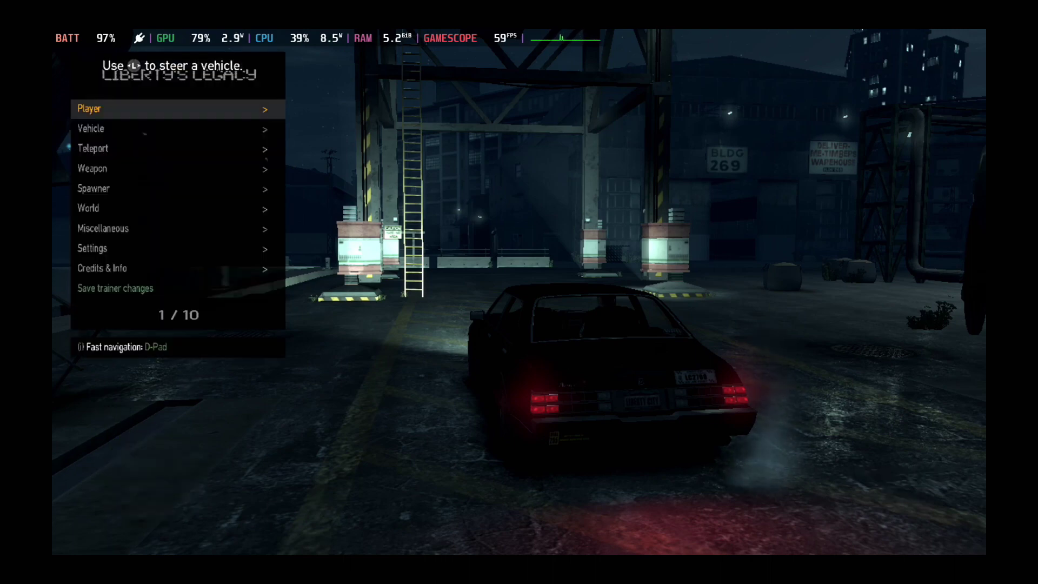
pyautogui.press('Down')
pyautogui.press('Down')
pyautogui.press('Up')
pyautogui.press('Up')
pyautogui.press('Return')
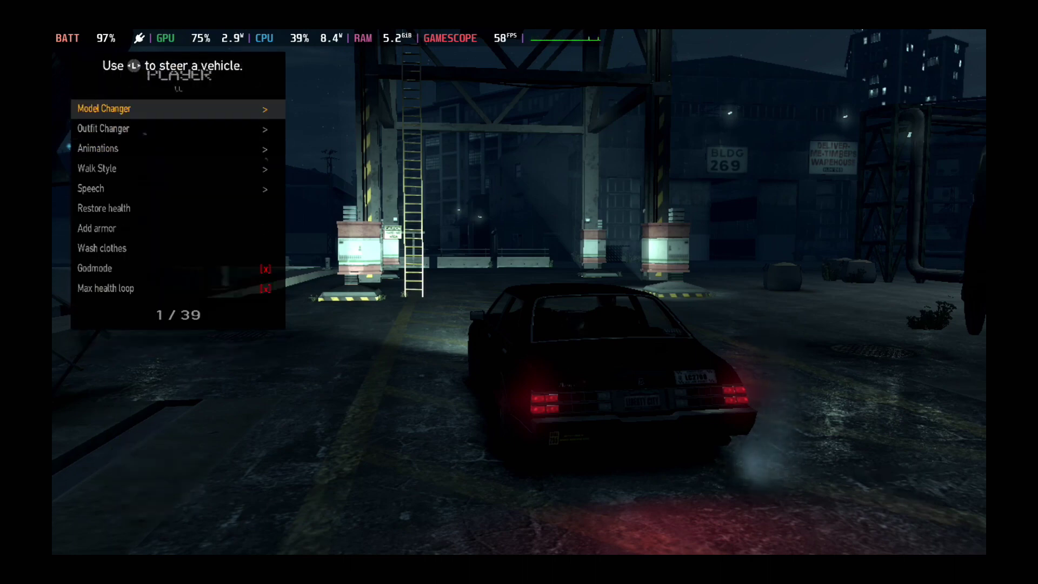
# Switch Godmode on for the player and back off.
pyautogui.press('Down')
pyautogui.press('Down')
pyautogui.press('Down')
pyautogui.press('Down')
pyautogui.press('Down')
pyautogui.press('Down')
pyautogui.press('Down')
pyautogui.press('Down')
pyautogui.press('Down')
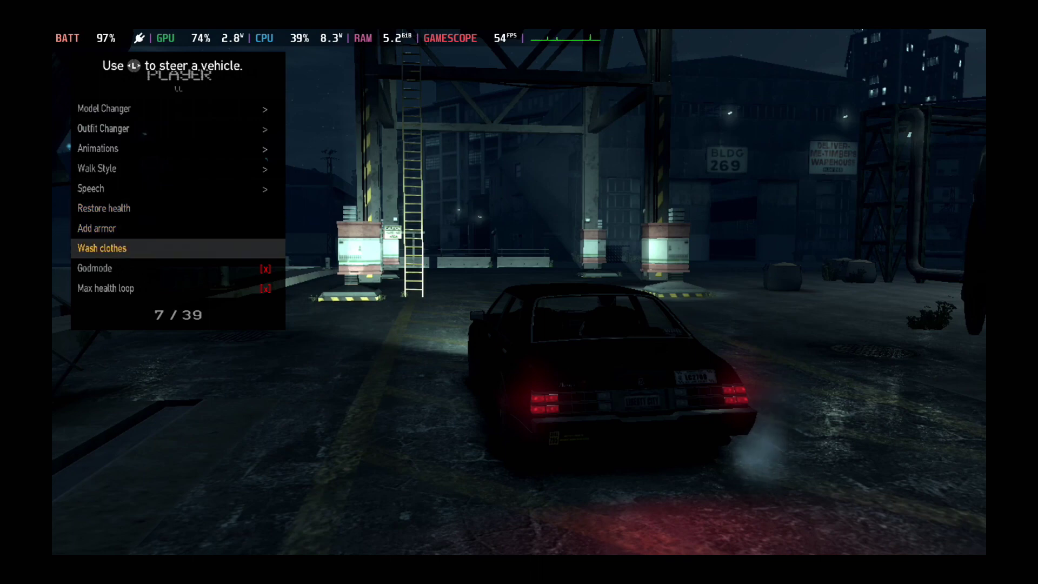
pyautogui.press('Up')
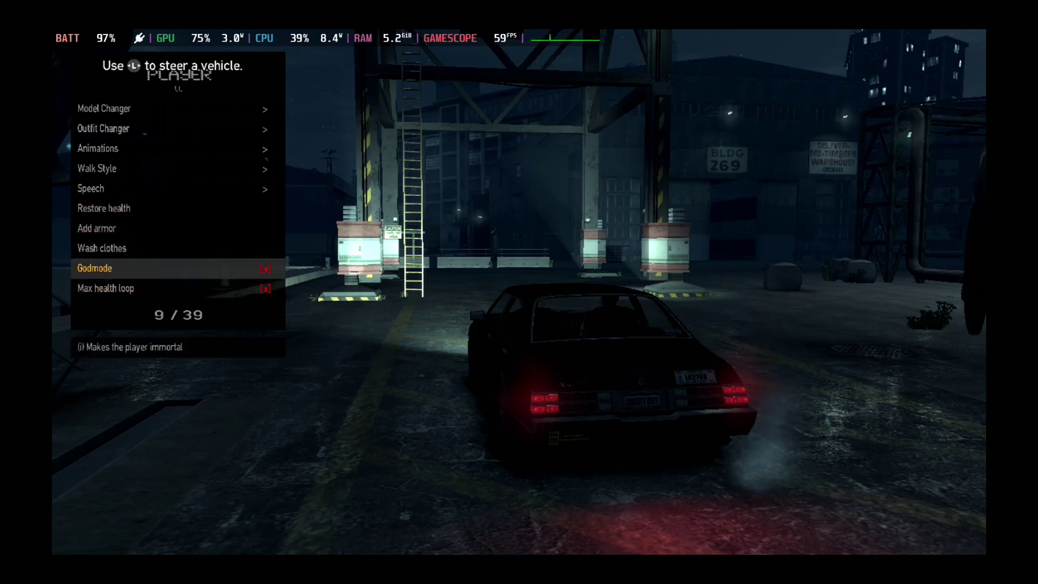
pyautogui.press('Return')
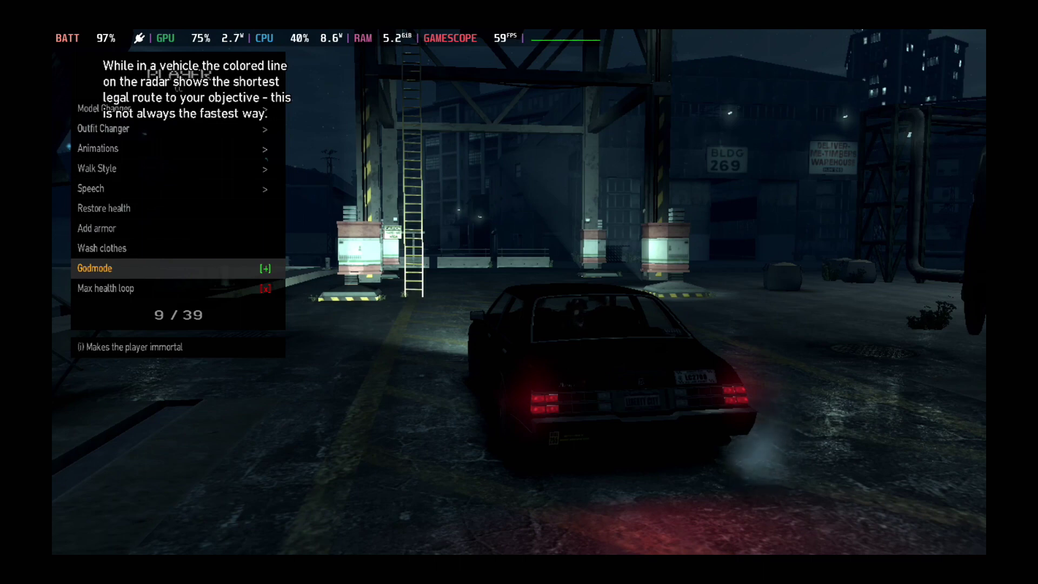
pyautogui.press('Return')
# Look through the Player options below Godmode, from Max health loop down to Reduce health to minimum.
pyautogui.press('Down')
pyautogui.press('Down')
pyautogui.press('Down')
pyautogui.press('Up')
pyautogui.press('Up')
pyautogui.press('Down')
pyautogui.press('Down')
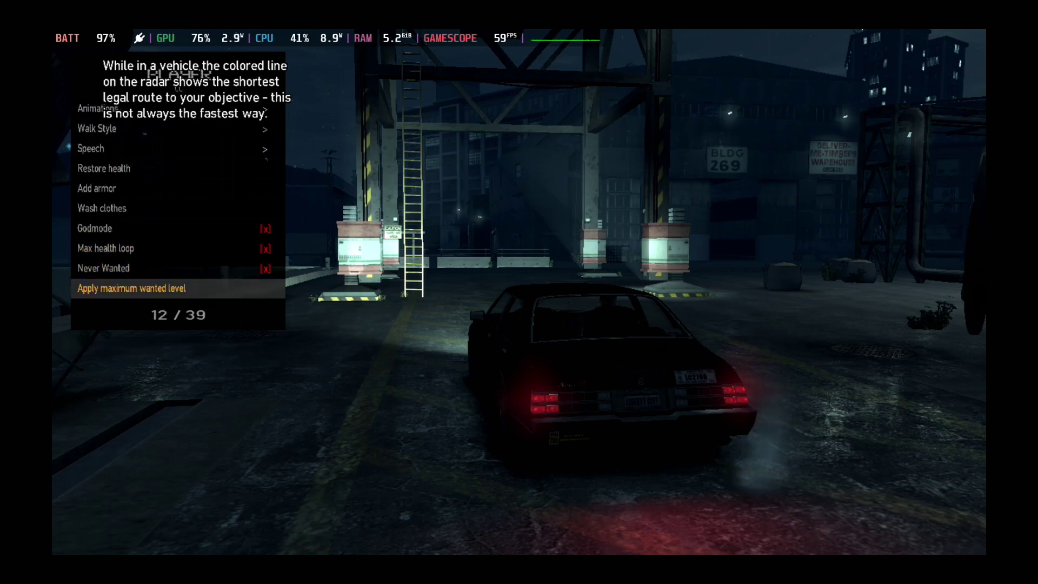
pyautogui.press('Down')
pyautogui.press('Down')
pyautogui.press('Down')
pyautogui.press('Down')
pyautogui.press('Down')
pyautogui.press('Down')
pyautogui.press('Down')
pyautogui.press('Down')
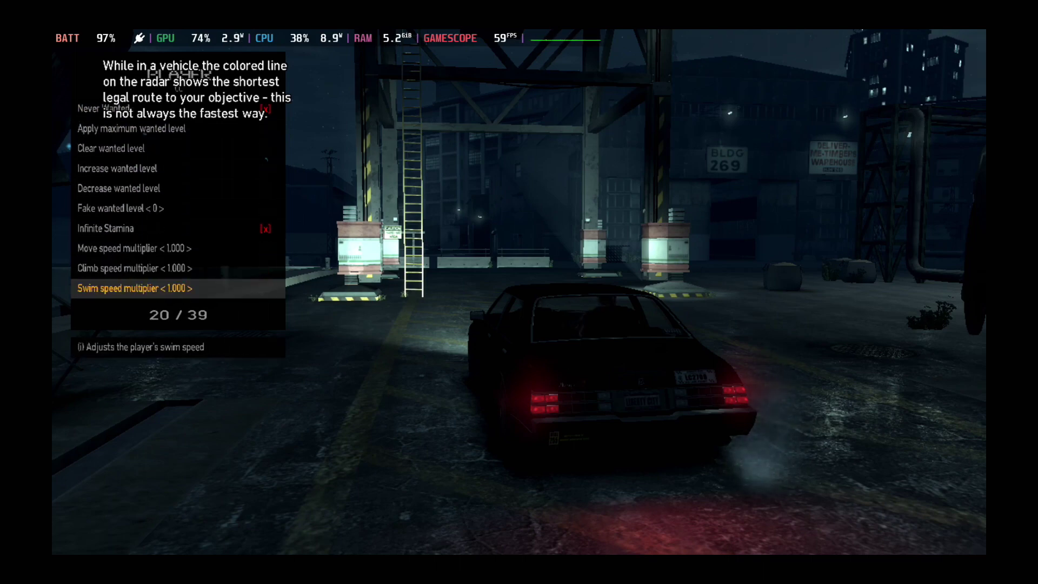
pyautogui.press('Down')
pyautogui.press('Down')
pyautogui.press('Down')
pyautogui.press('Down')
pyautogui.press('Down')
pyautogui.press('Down')
pyautogui.press('Down')
pyautogui.press('Down')
pyautogui.press('Down')
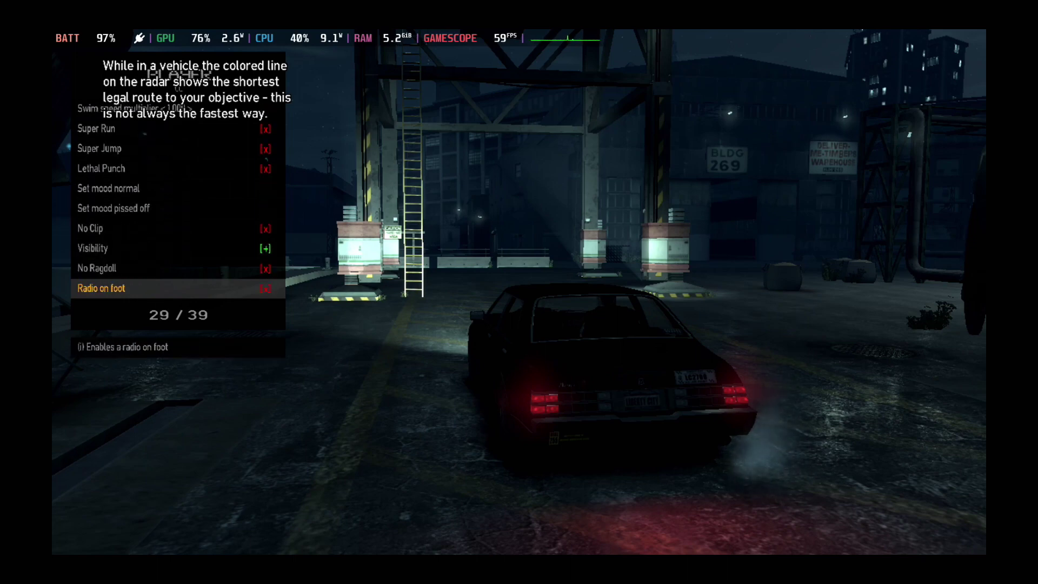
pyautogui.press('Down')
pyautogui.press('Down')
pyautogui.press('Down')
pyautogui.press('Down')
pyautogui.press('Down')
# Set the player's money to 10000 and close the trainer menu.
pyautogui.press('Up')
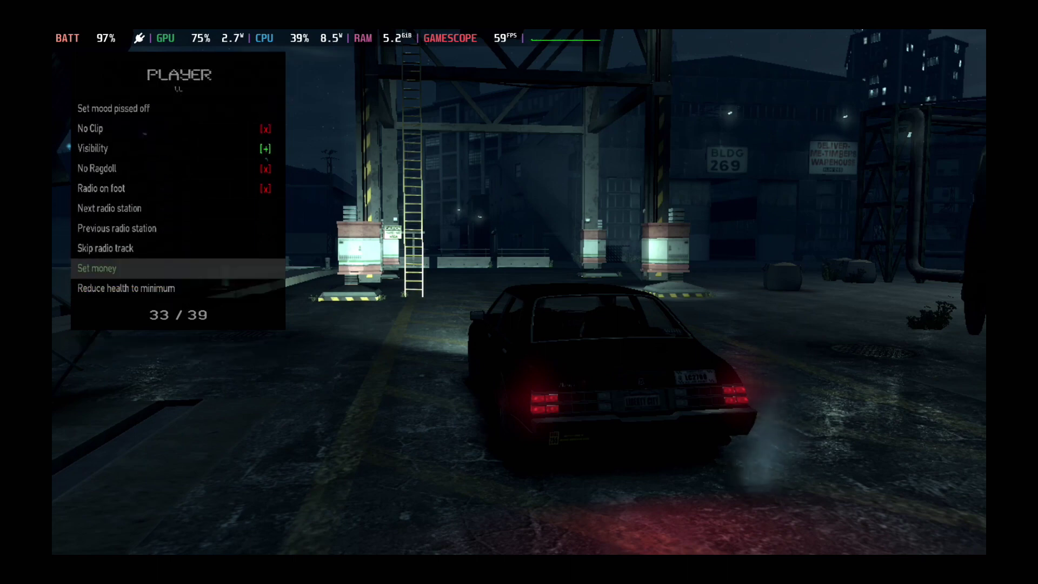
pyautogui.press('Return')
pyautogui.press('Left')
pyautogui.press('Left')
pyautogui.press('Left')
pyautogui.press('Left')
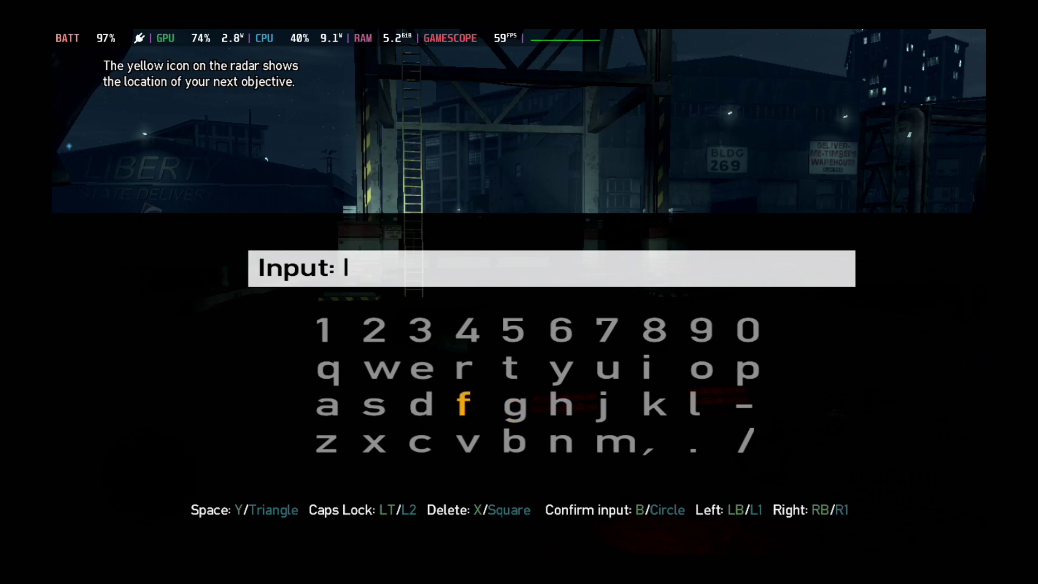
pyautogui.press('Up')
pyautogui.press('Up')
pyautogui.press('Right')
pyautogui.press('Right')
pyautogui.press('Right')
pyautogui.press('Right')
pyautogui.press('Right')
pyautogui.press('Right')
pyautogui.press('Right')
pyautogui.press('Right')
pyautogui.press('Right')
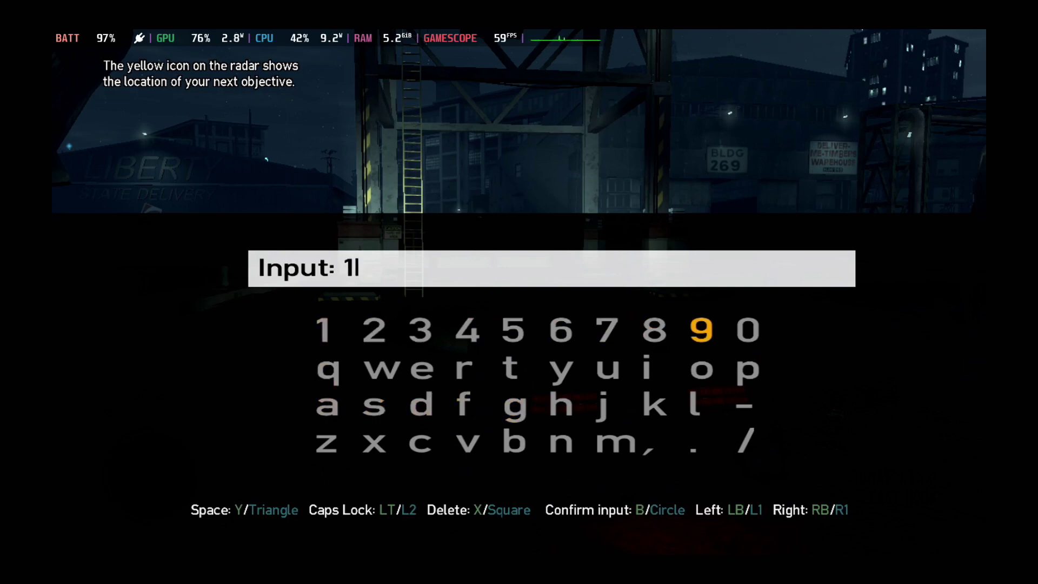
pyautogui.press('Return')
pyautogui.press('Return')
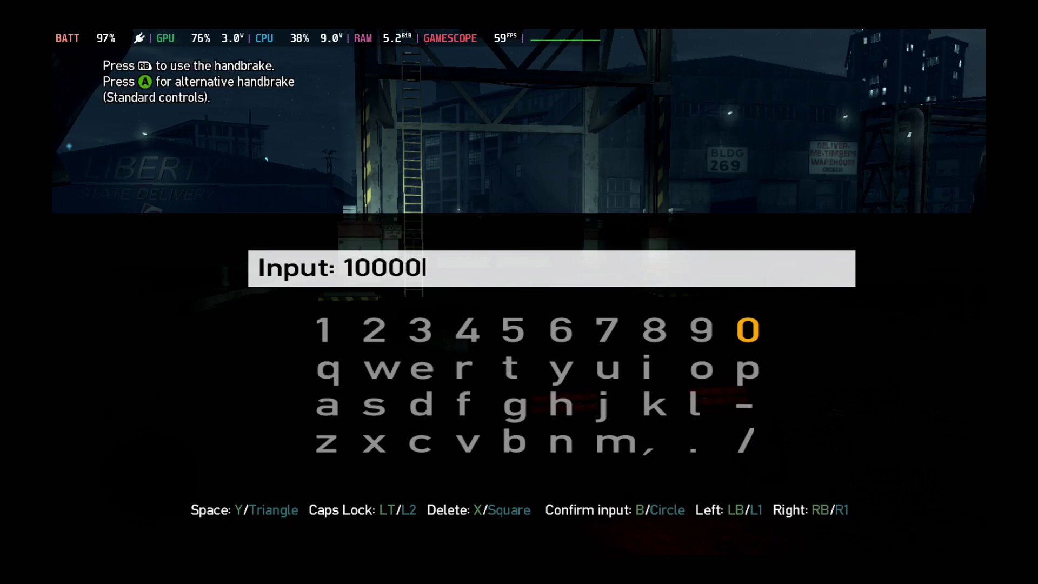
pyautogui.press('Return')
pyautogui.press('BackSpace')
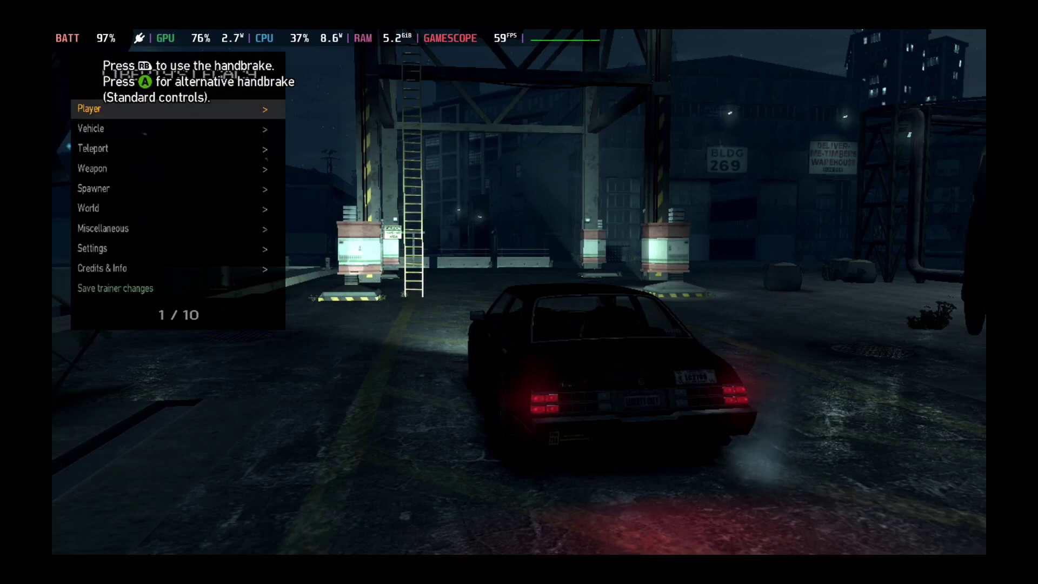
pyautogui.press('F4')
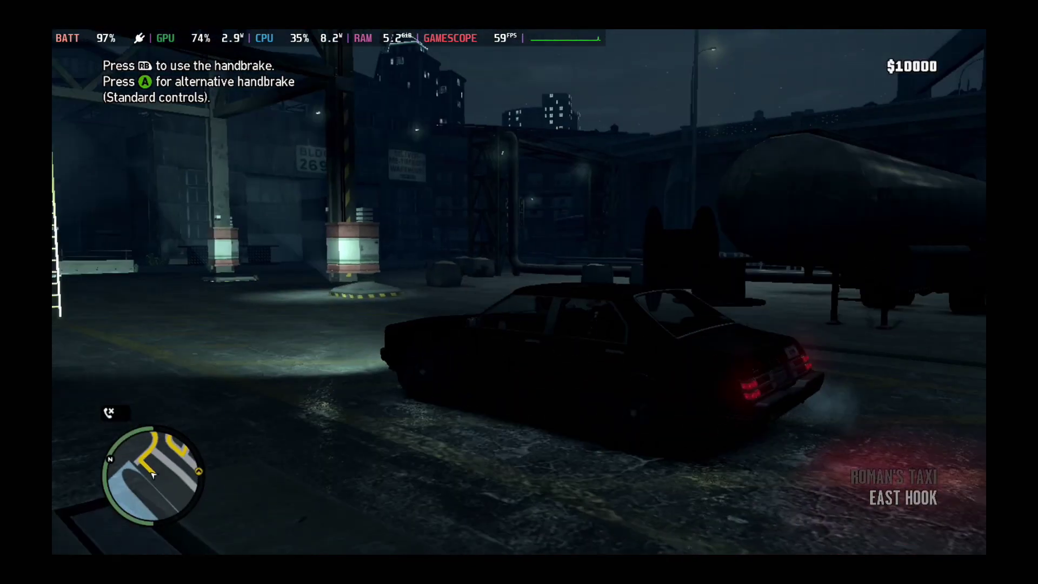